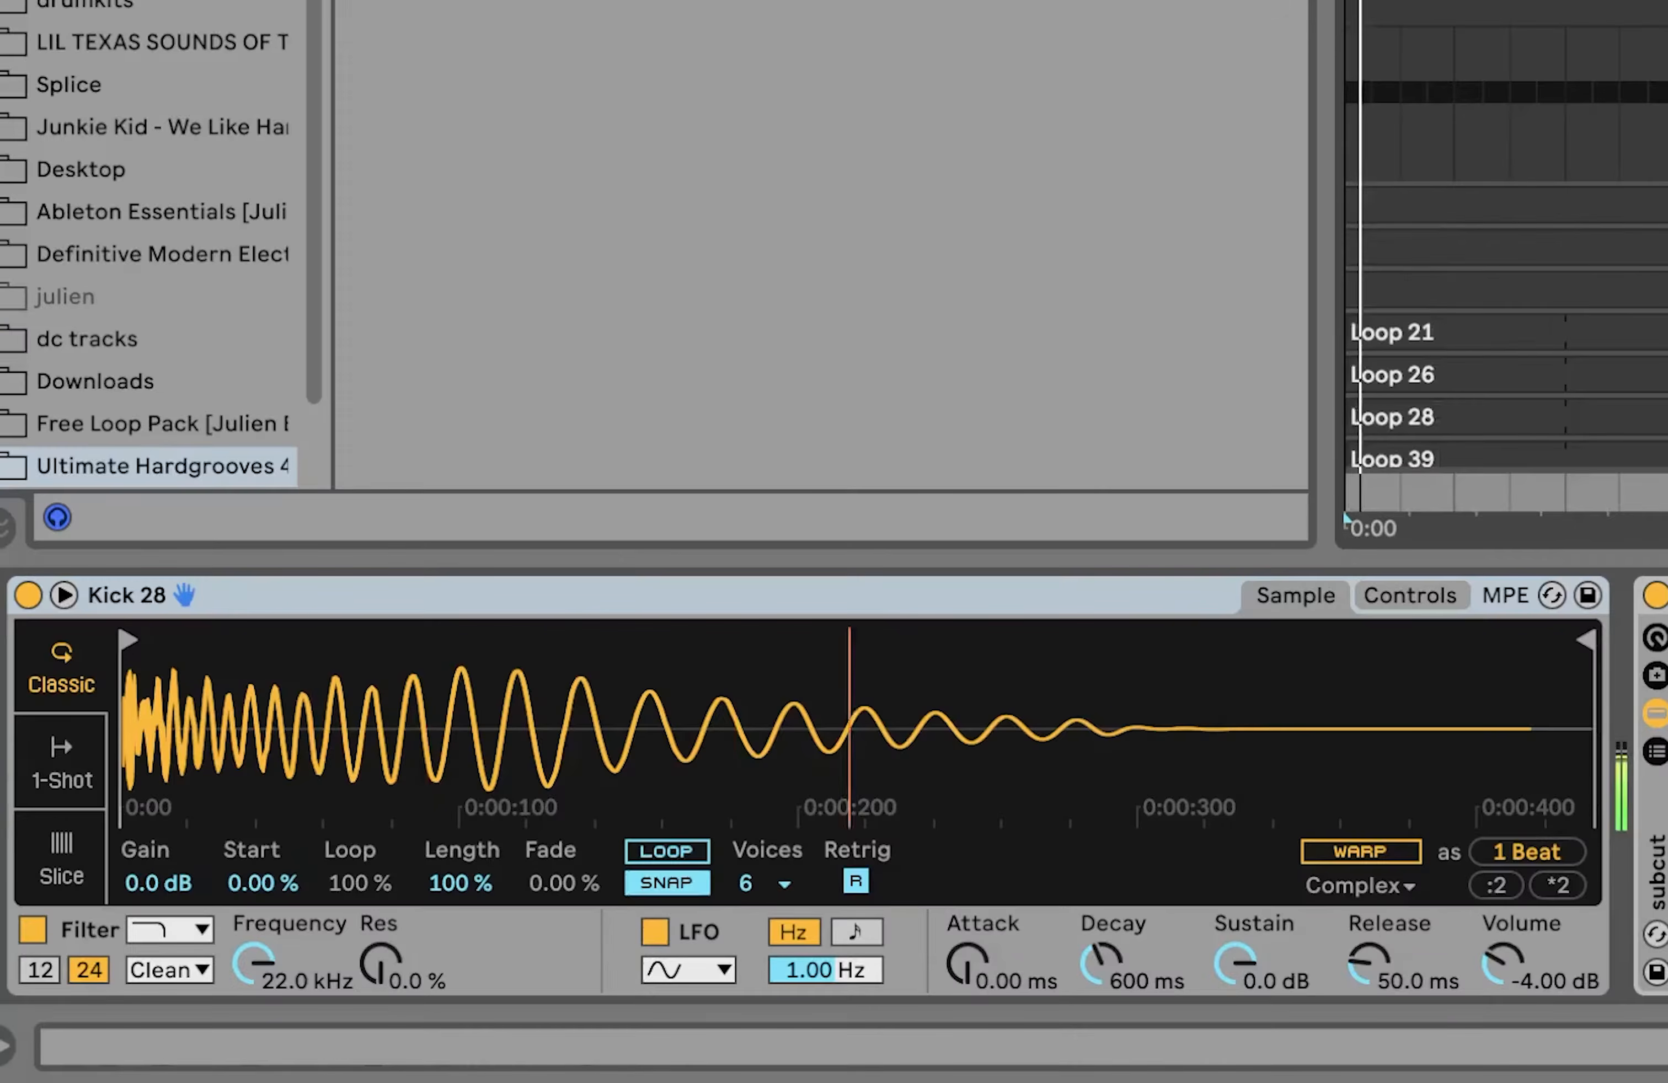
Step: Compare the Kick 28 sound during playback with the subcut effect rack bypassed and enabled
click(1662, 595)
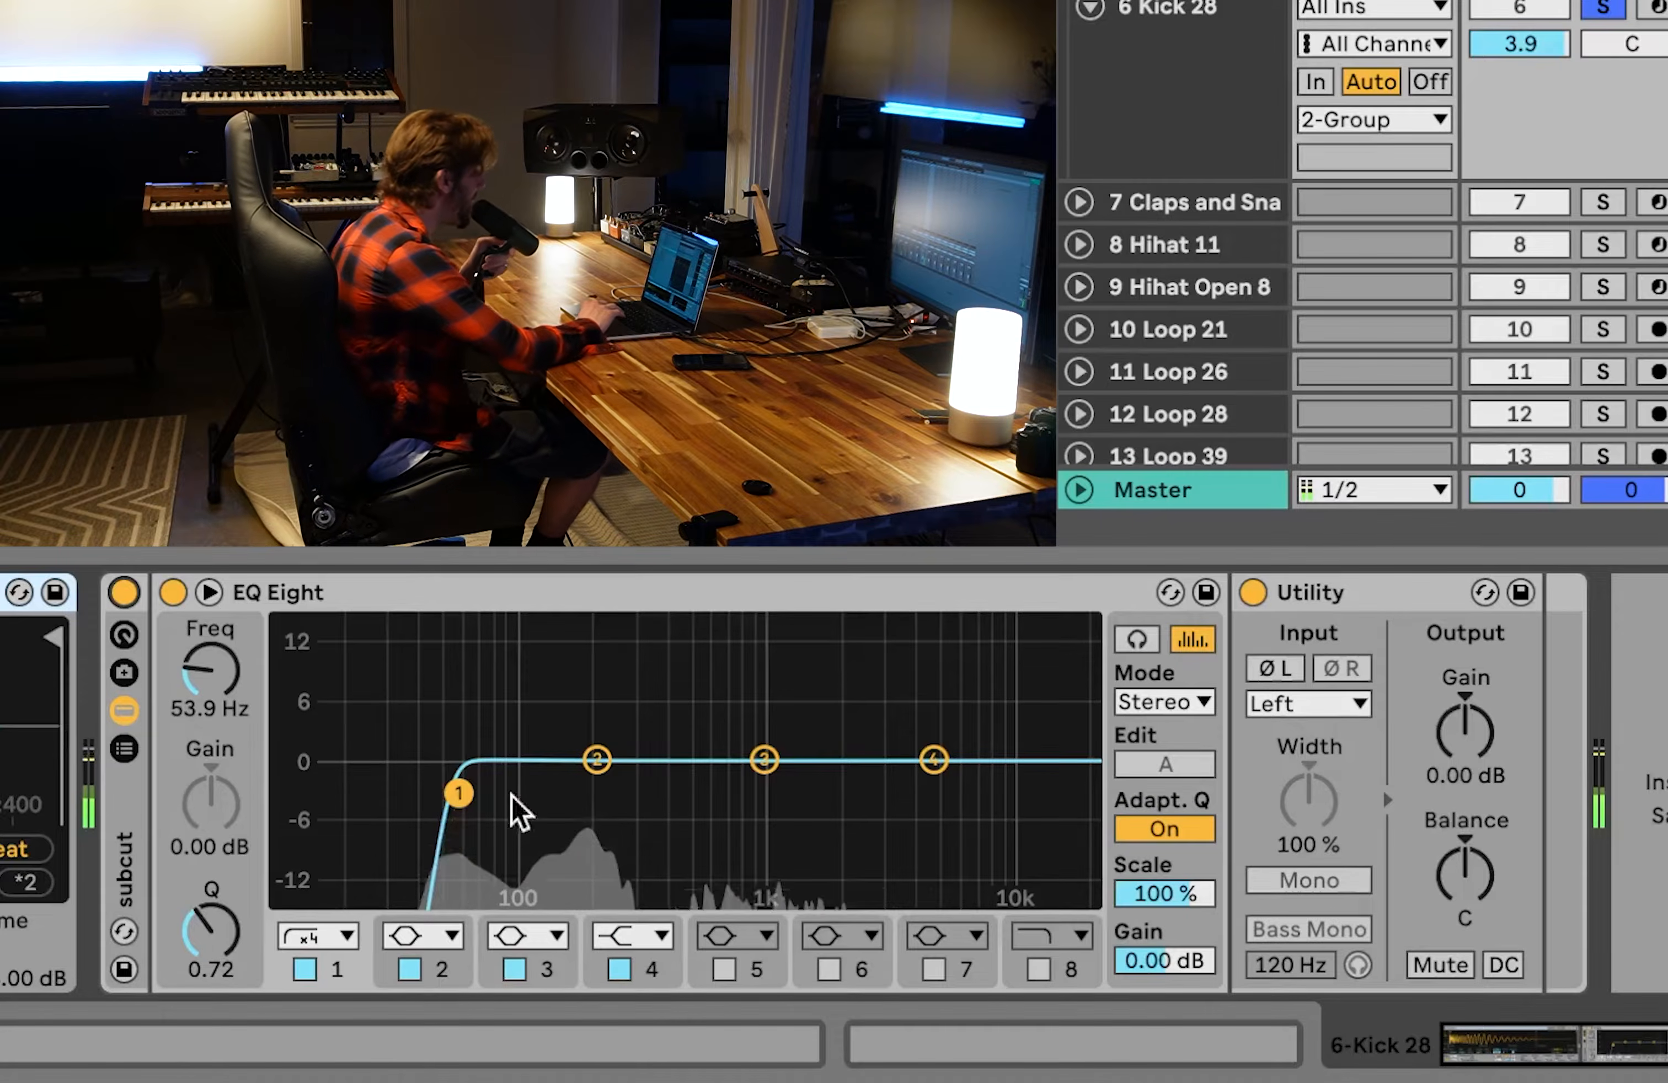
key(space)
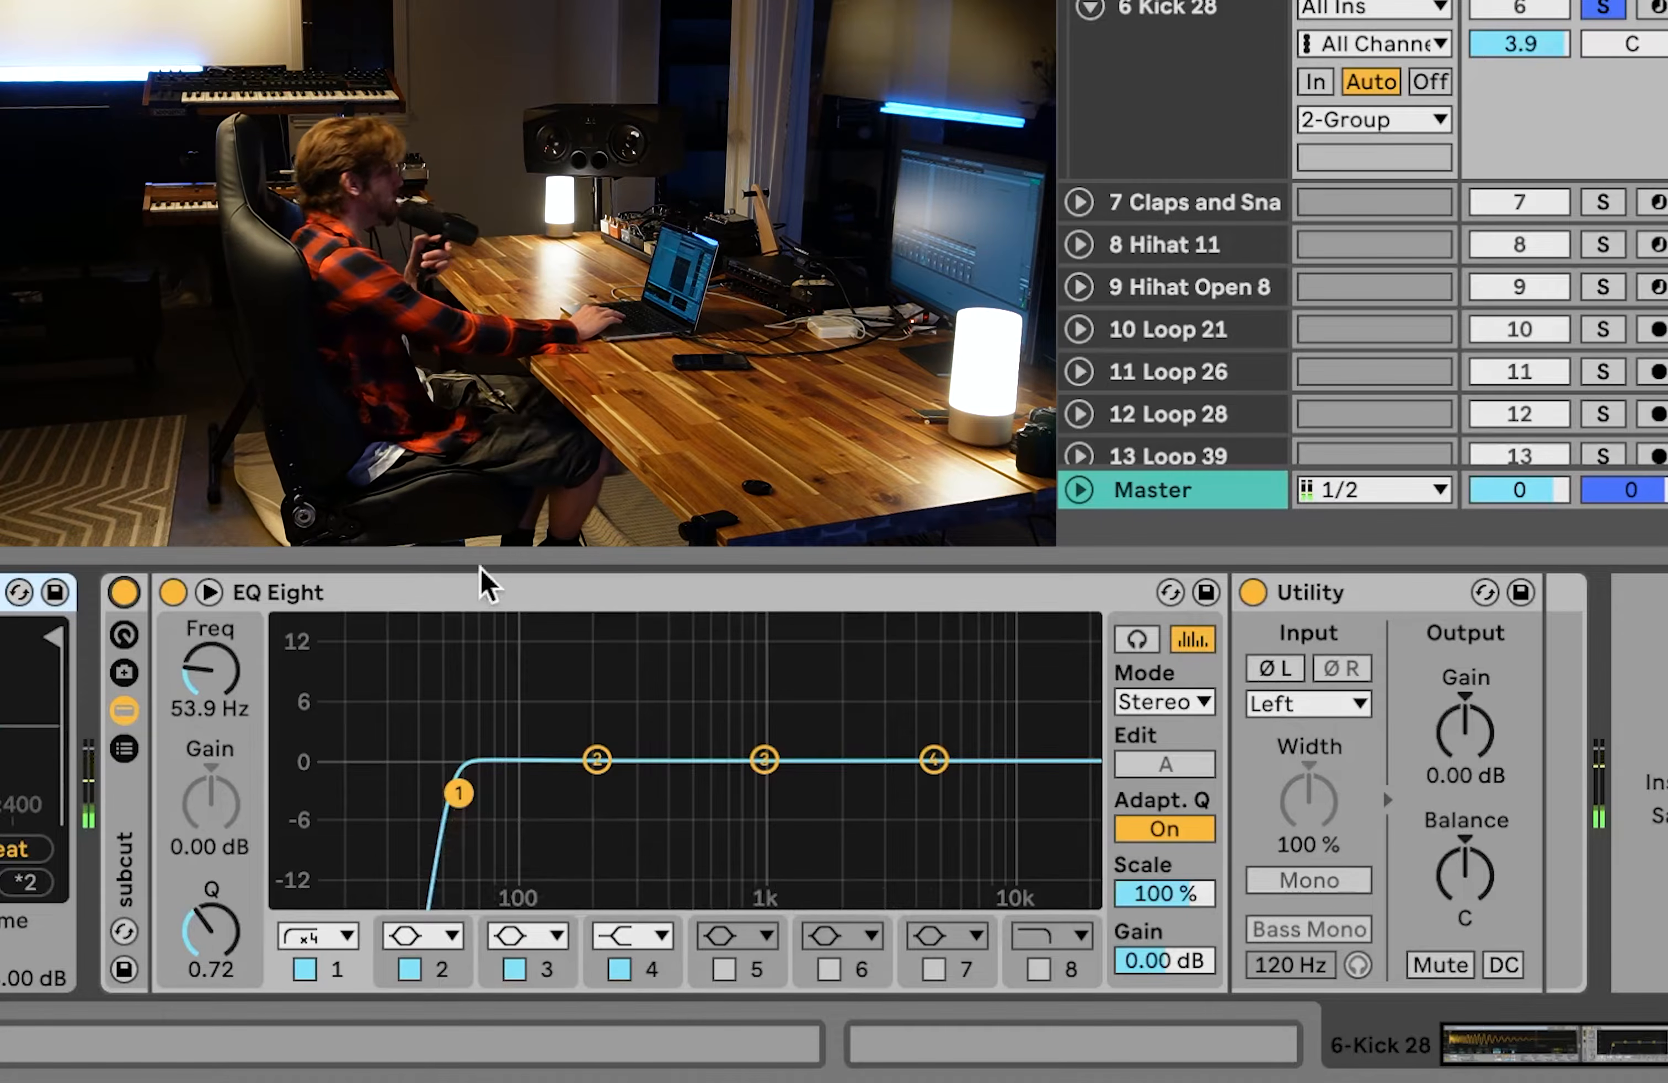
click(125, 593)
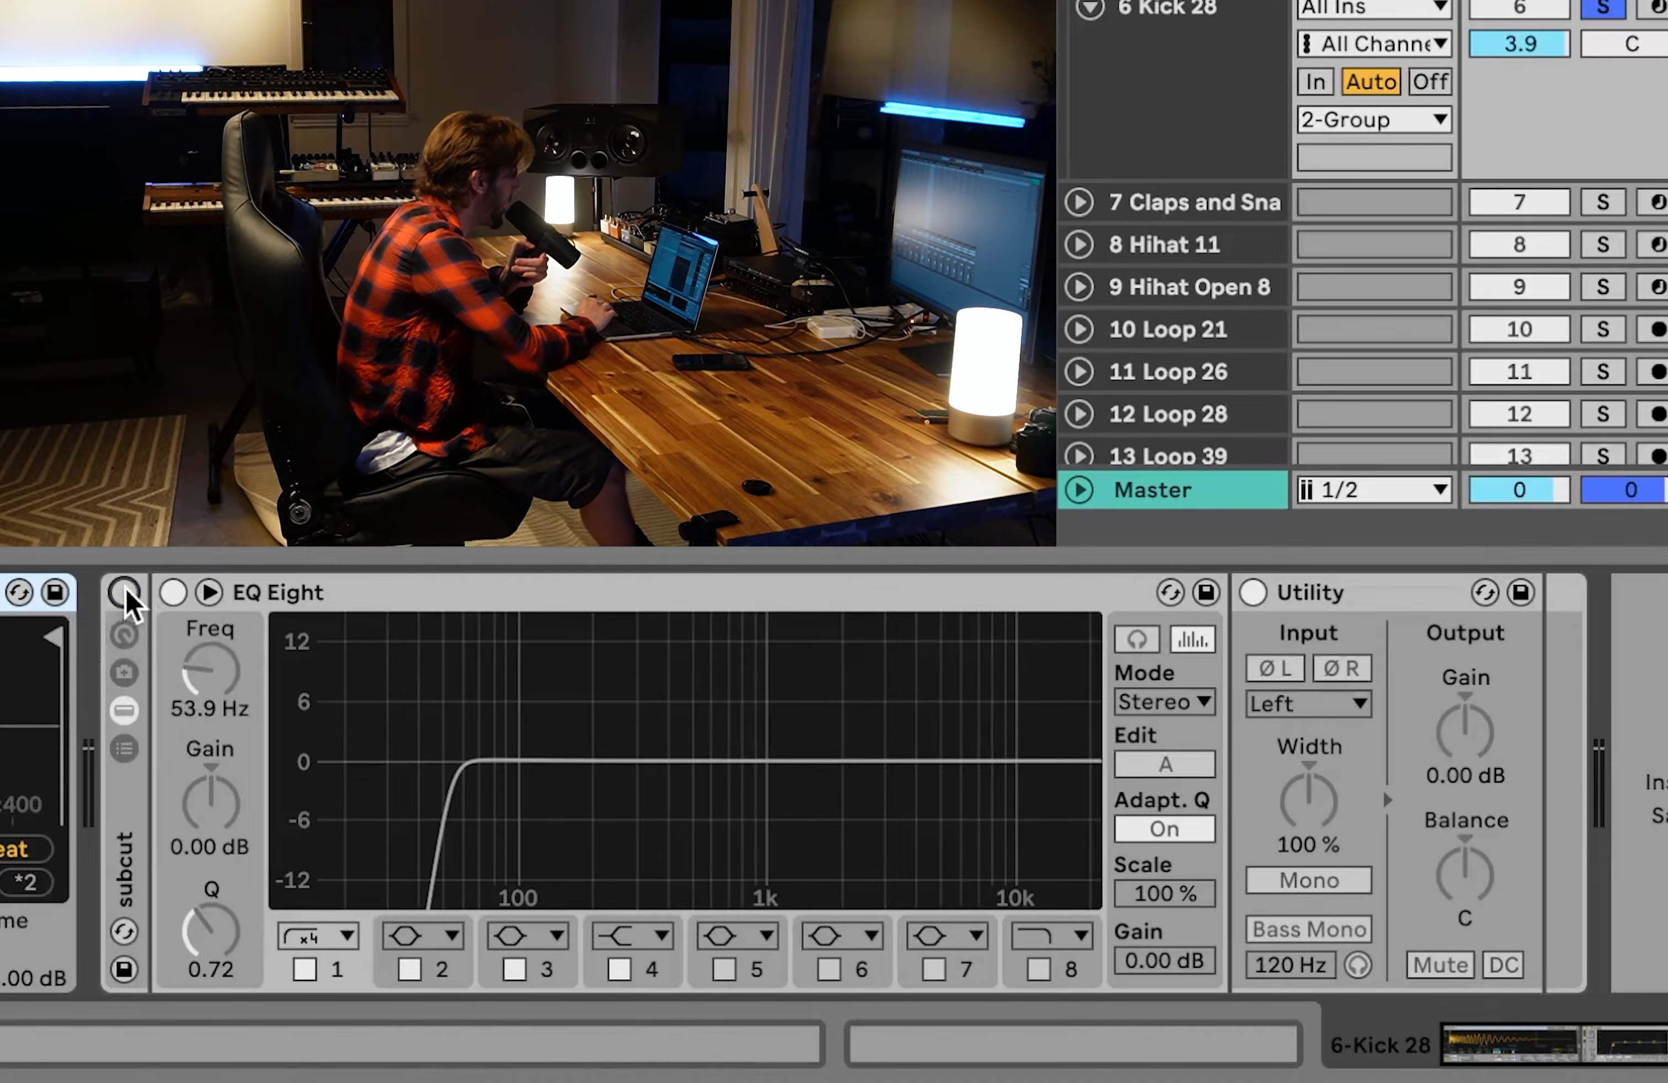
click(125, 593)
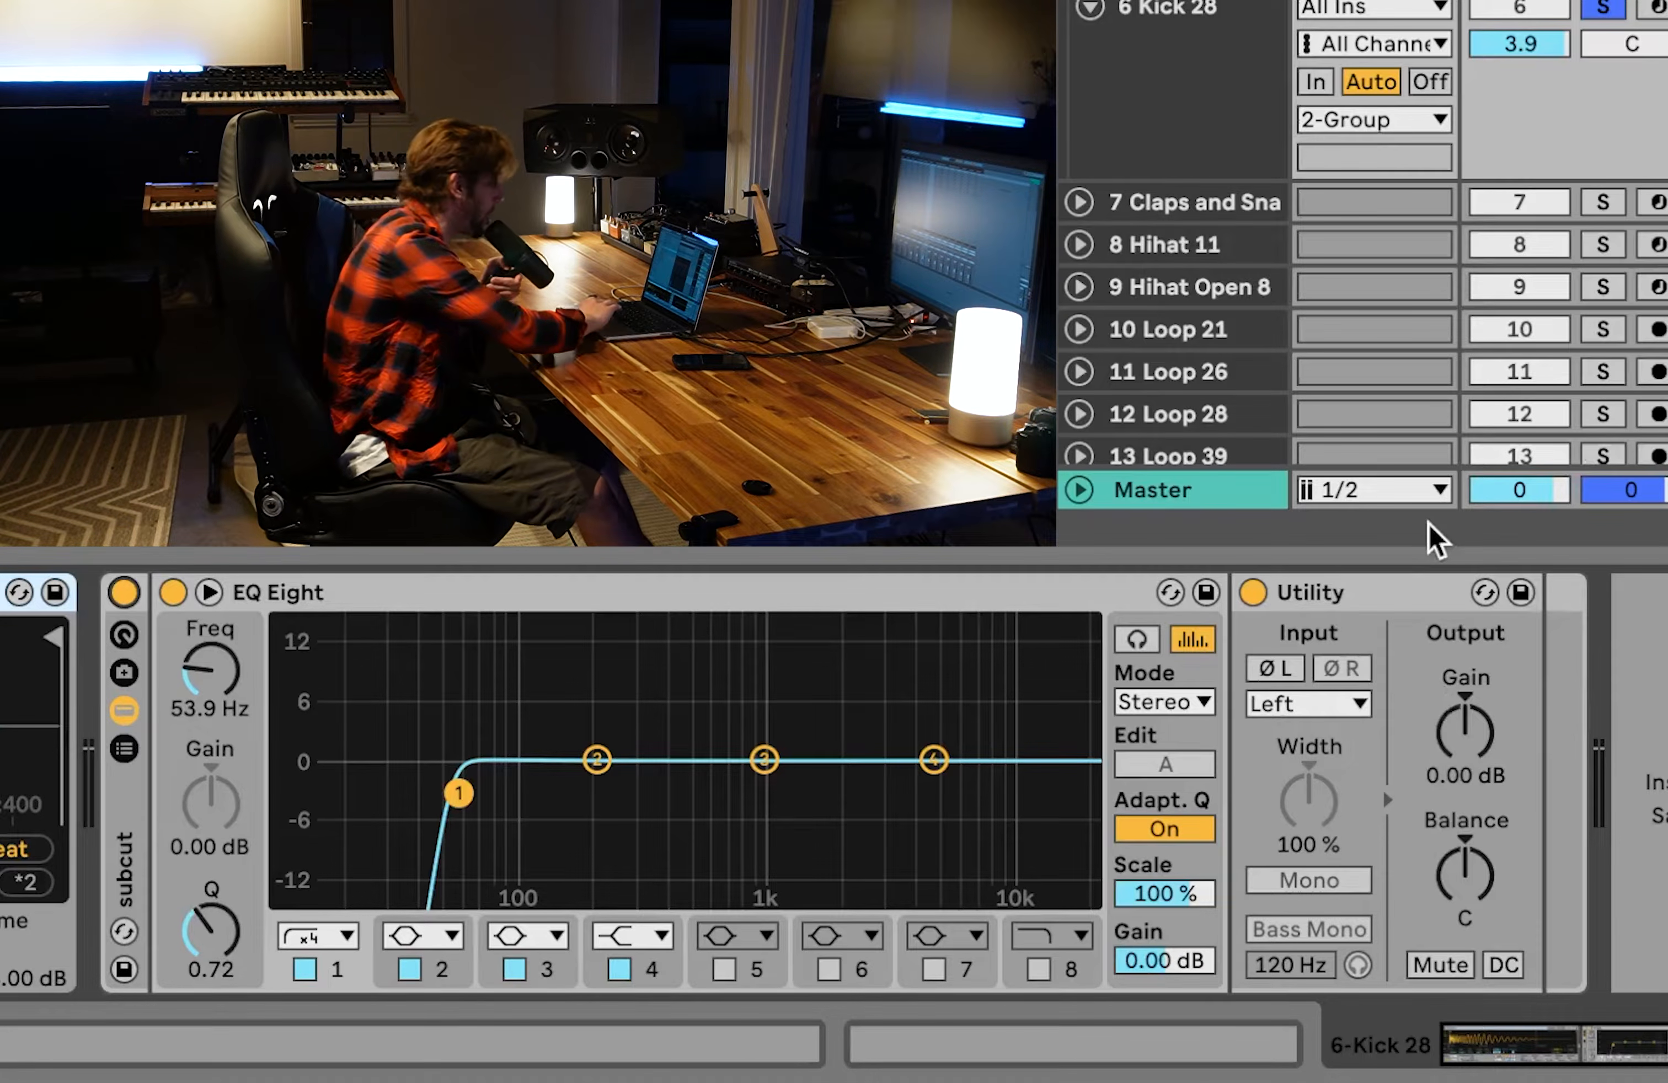
key(space)
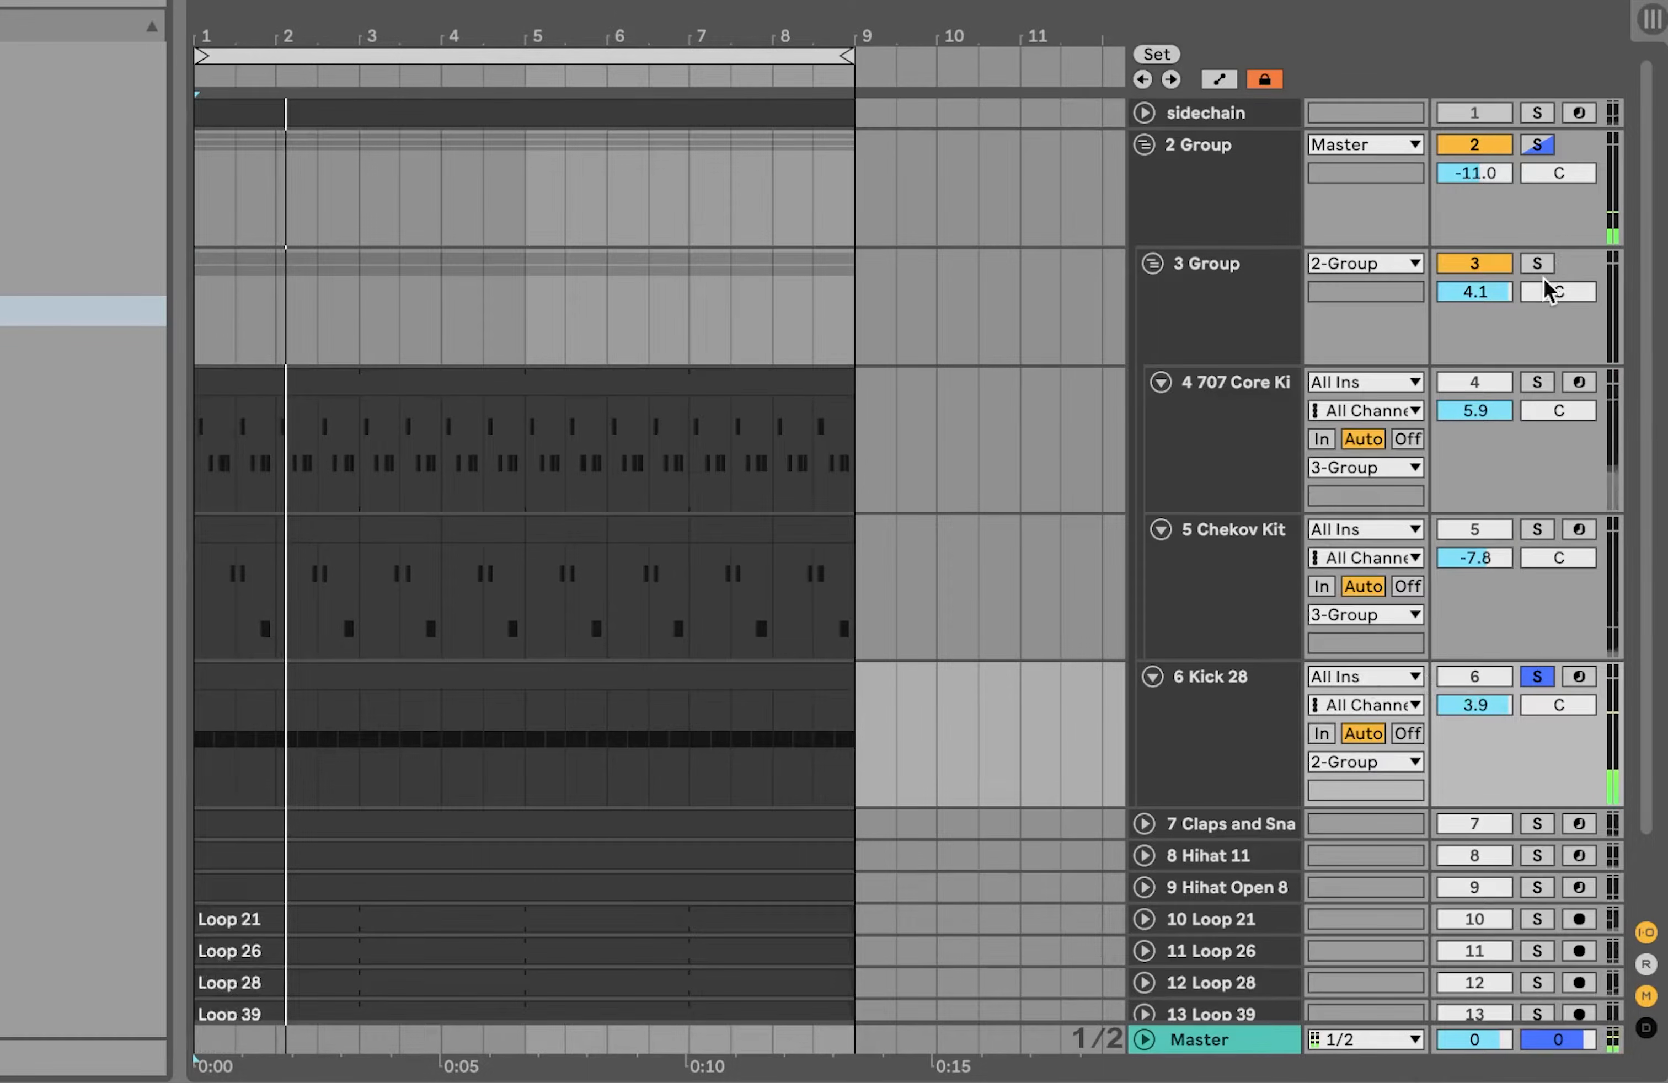
Step: Solo 3 Group and bypass the sidechain Compressor on it
click(1537, 264)
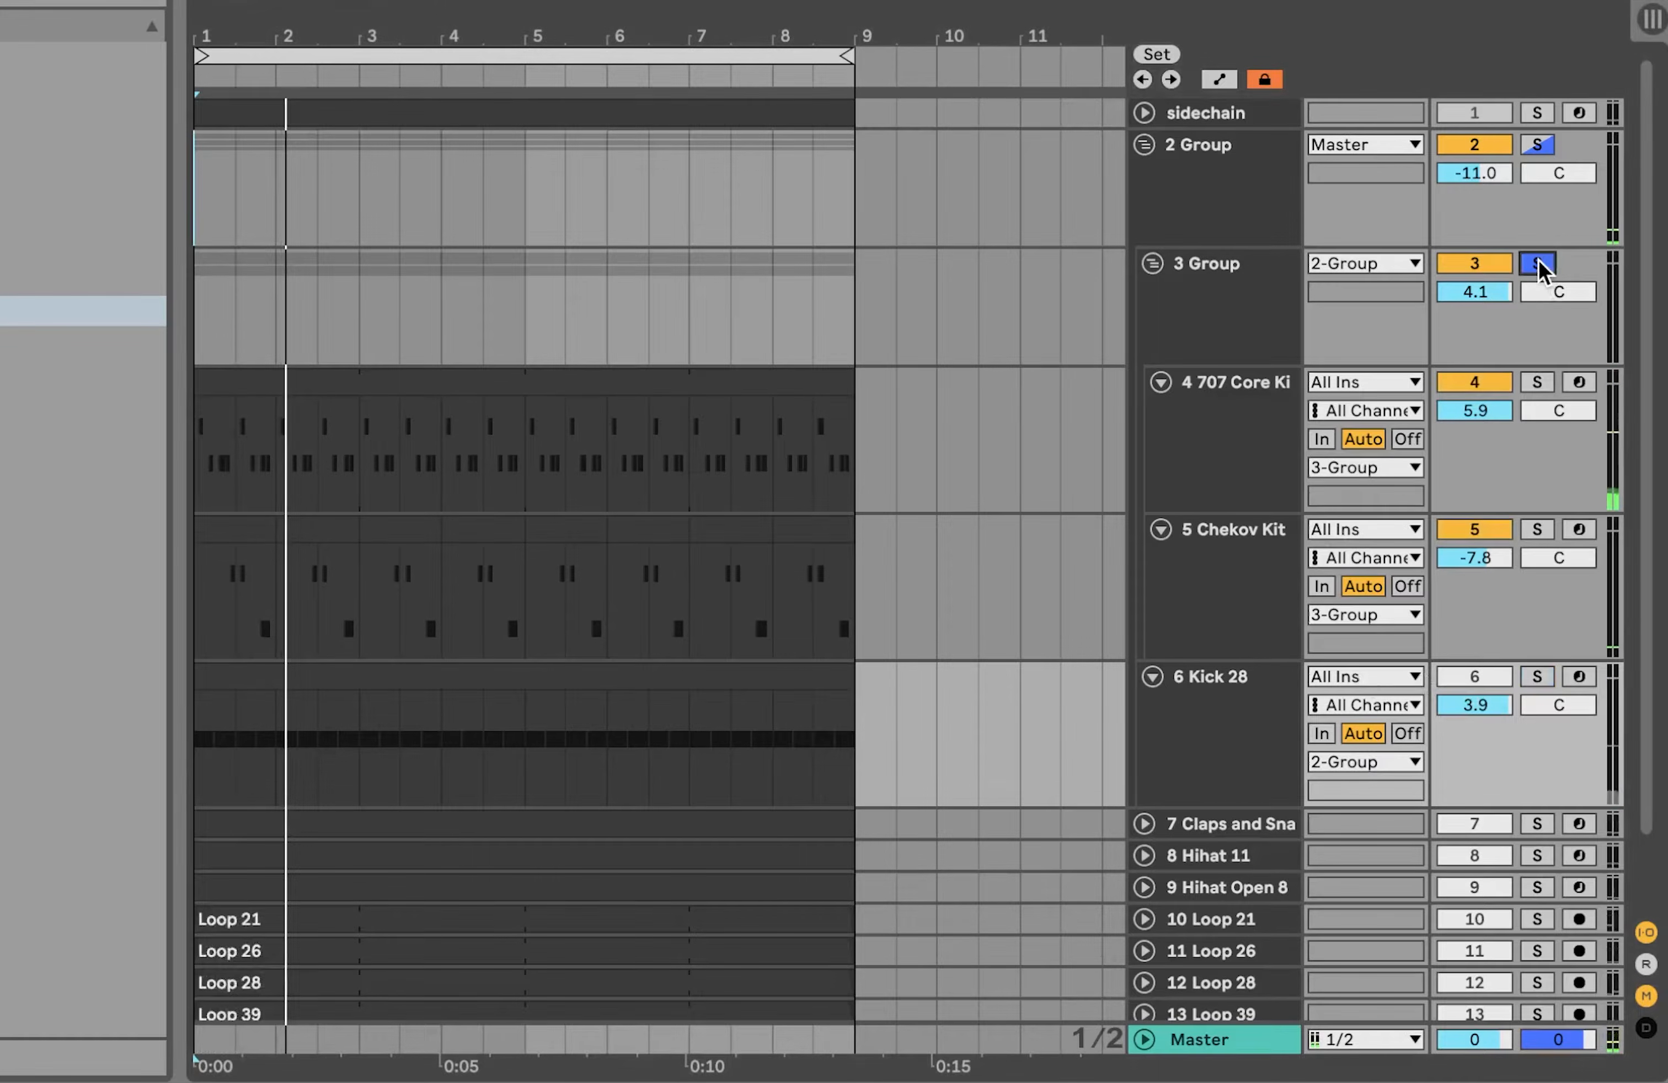
click(1217, 346)
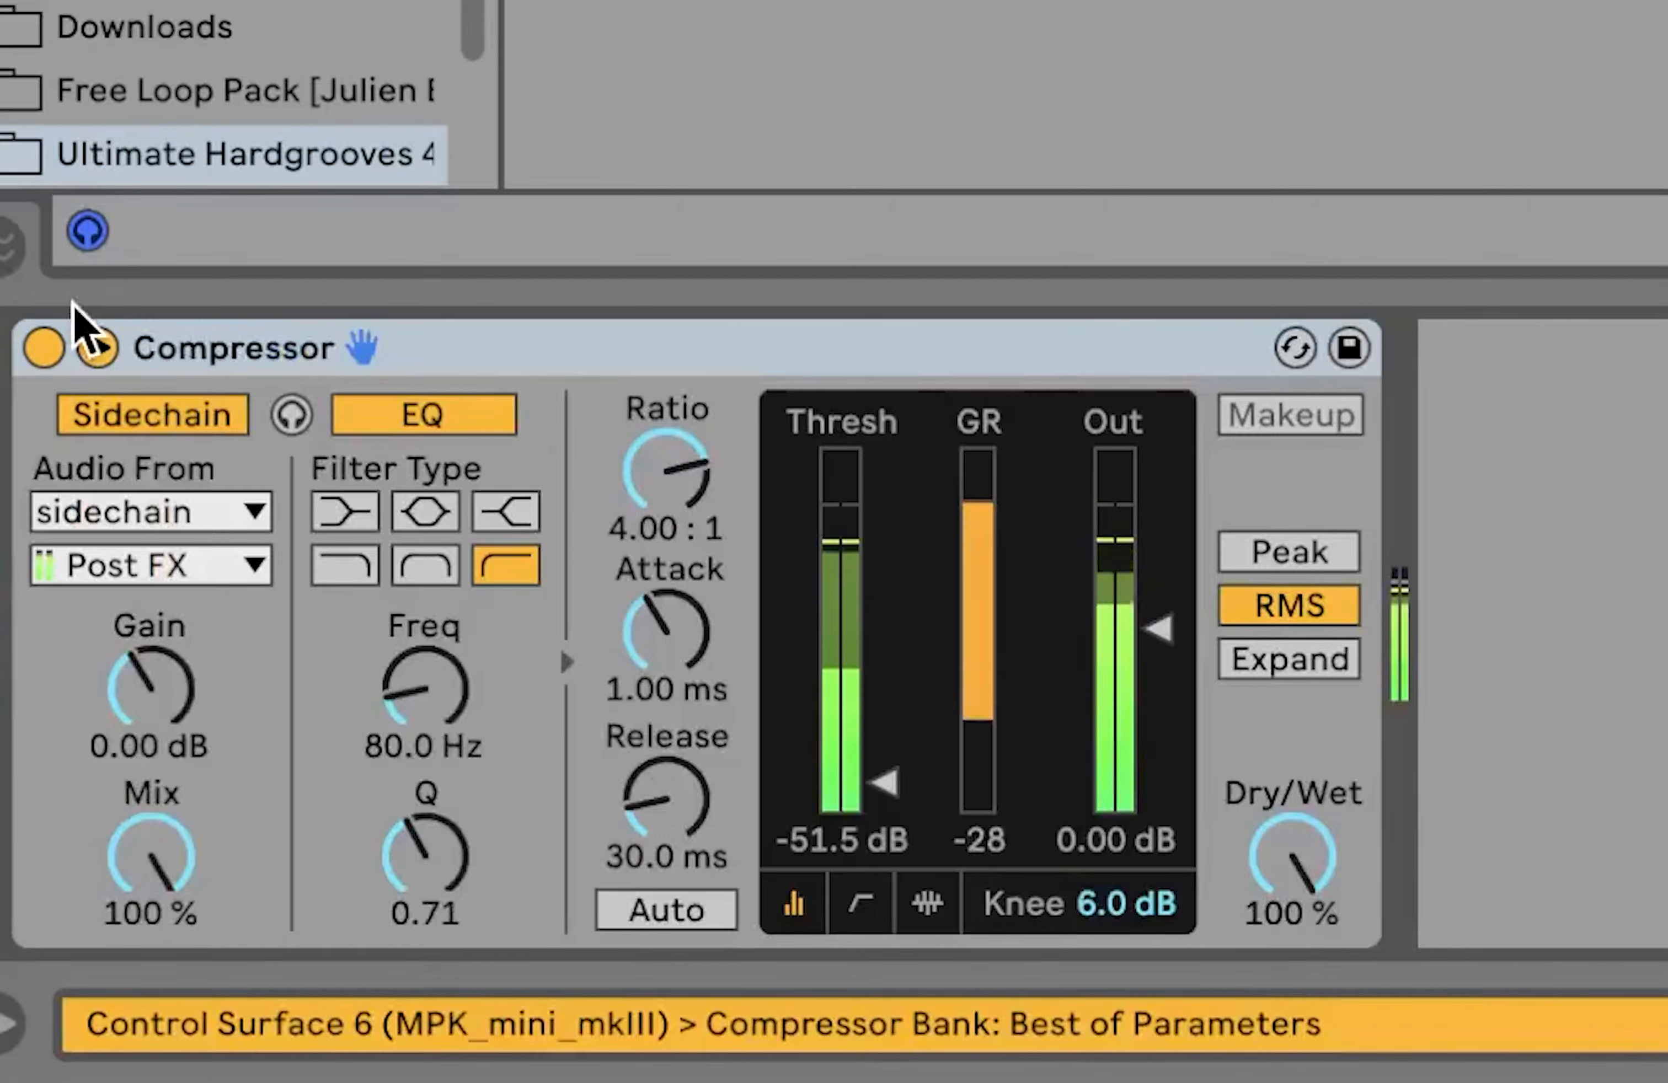
click(39, 350)
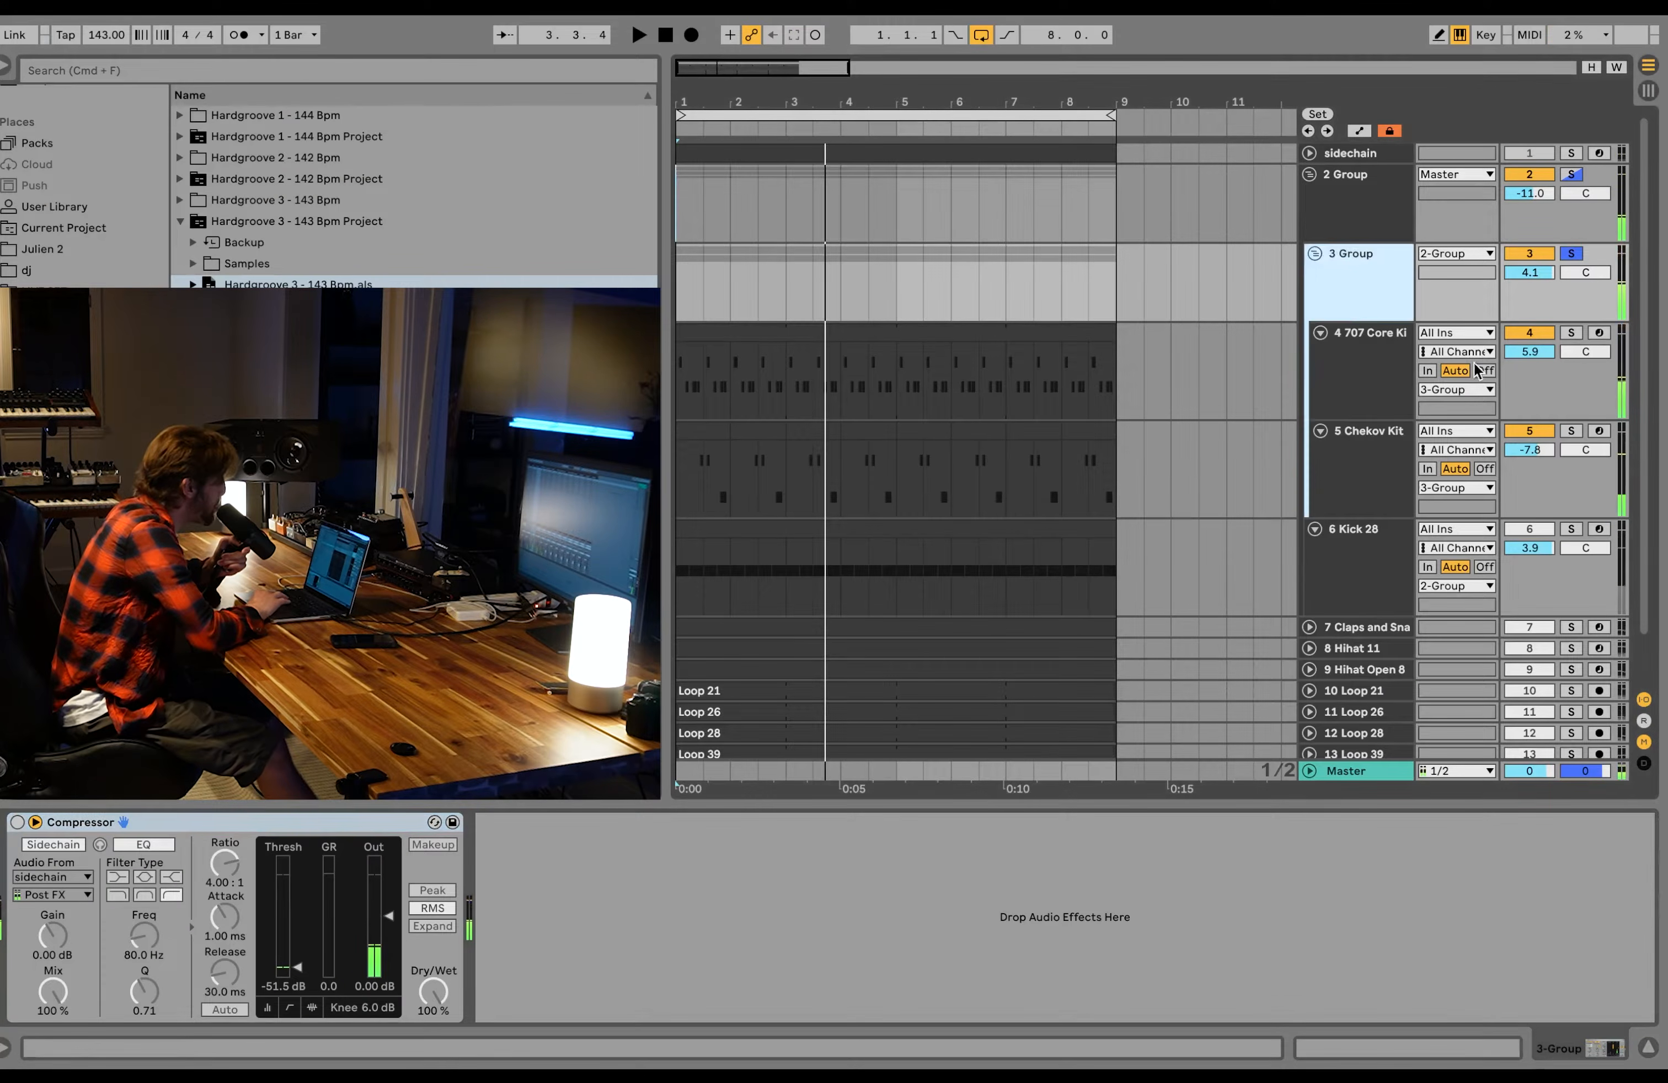
Step: Audition the 707 Core Kit and Chekov Kit tracks individually in solo during playback
click(1407, 278)
click(1389, 391)
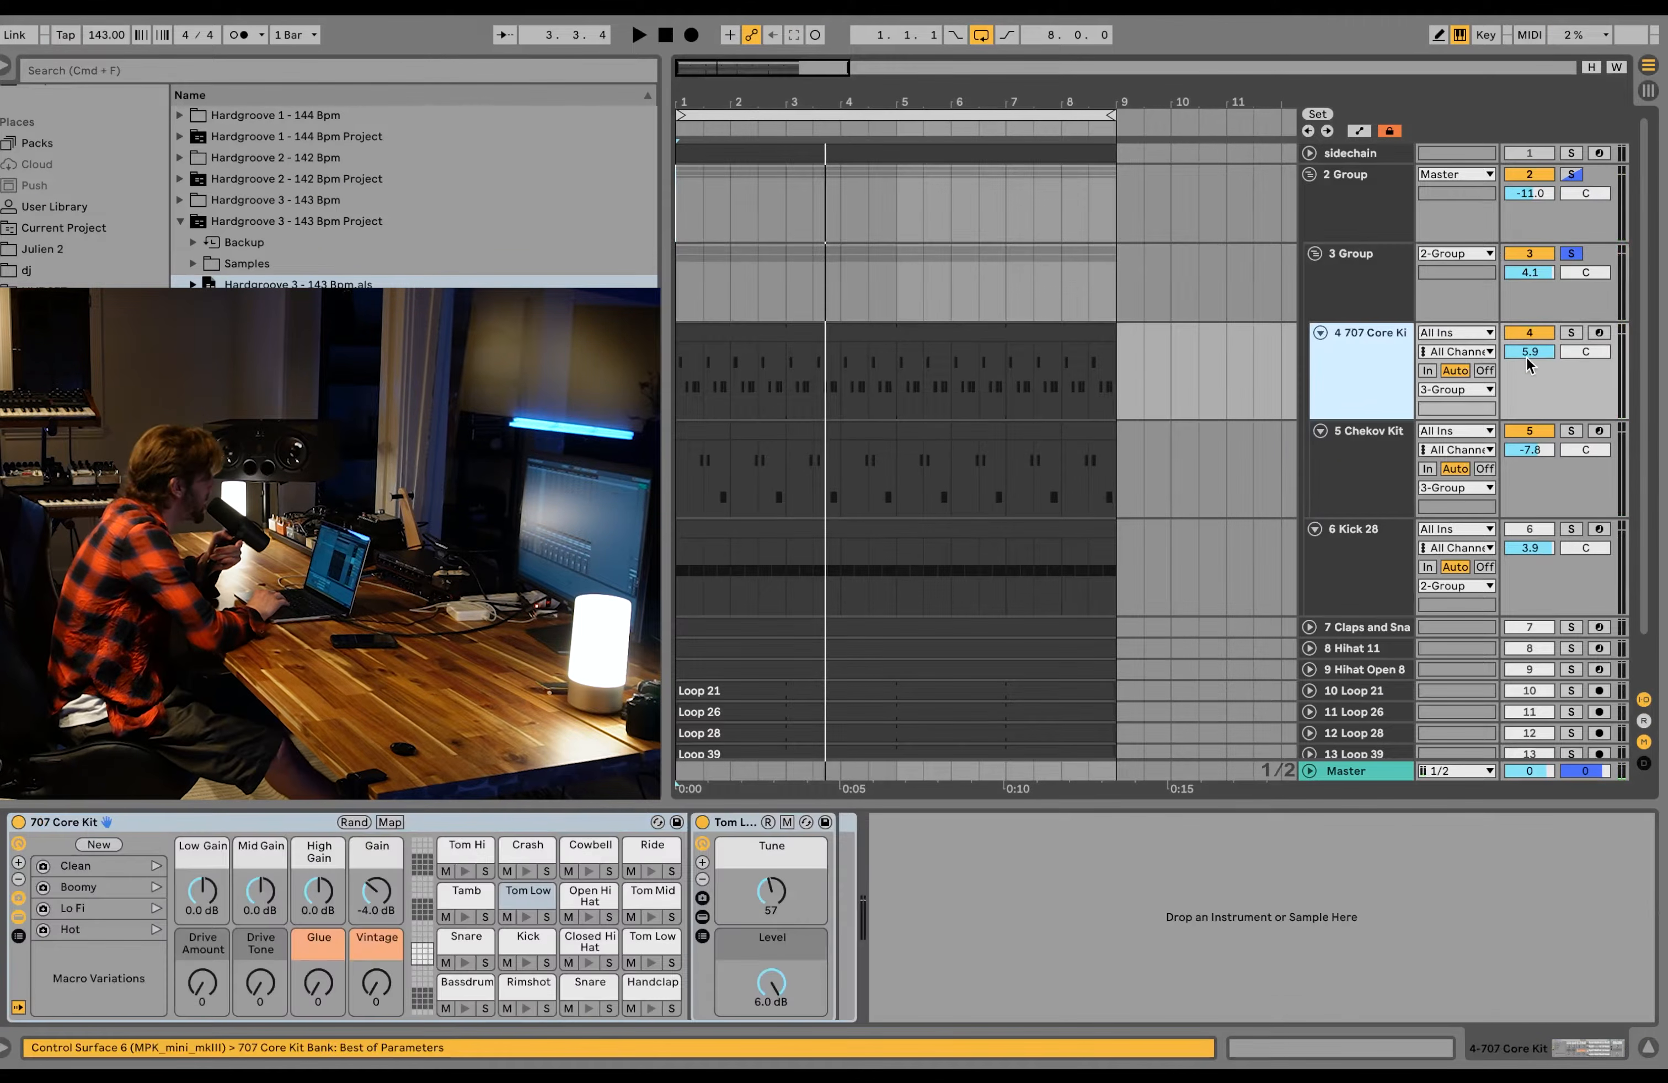
click(1571, 332)
click(1571, 430)
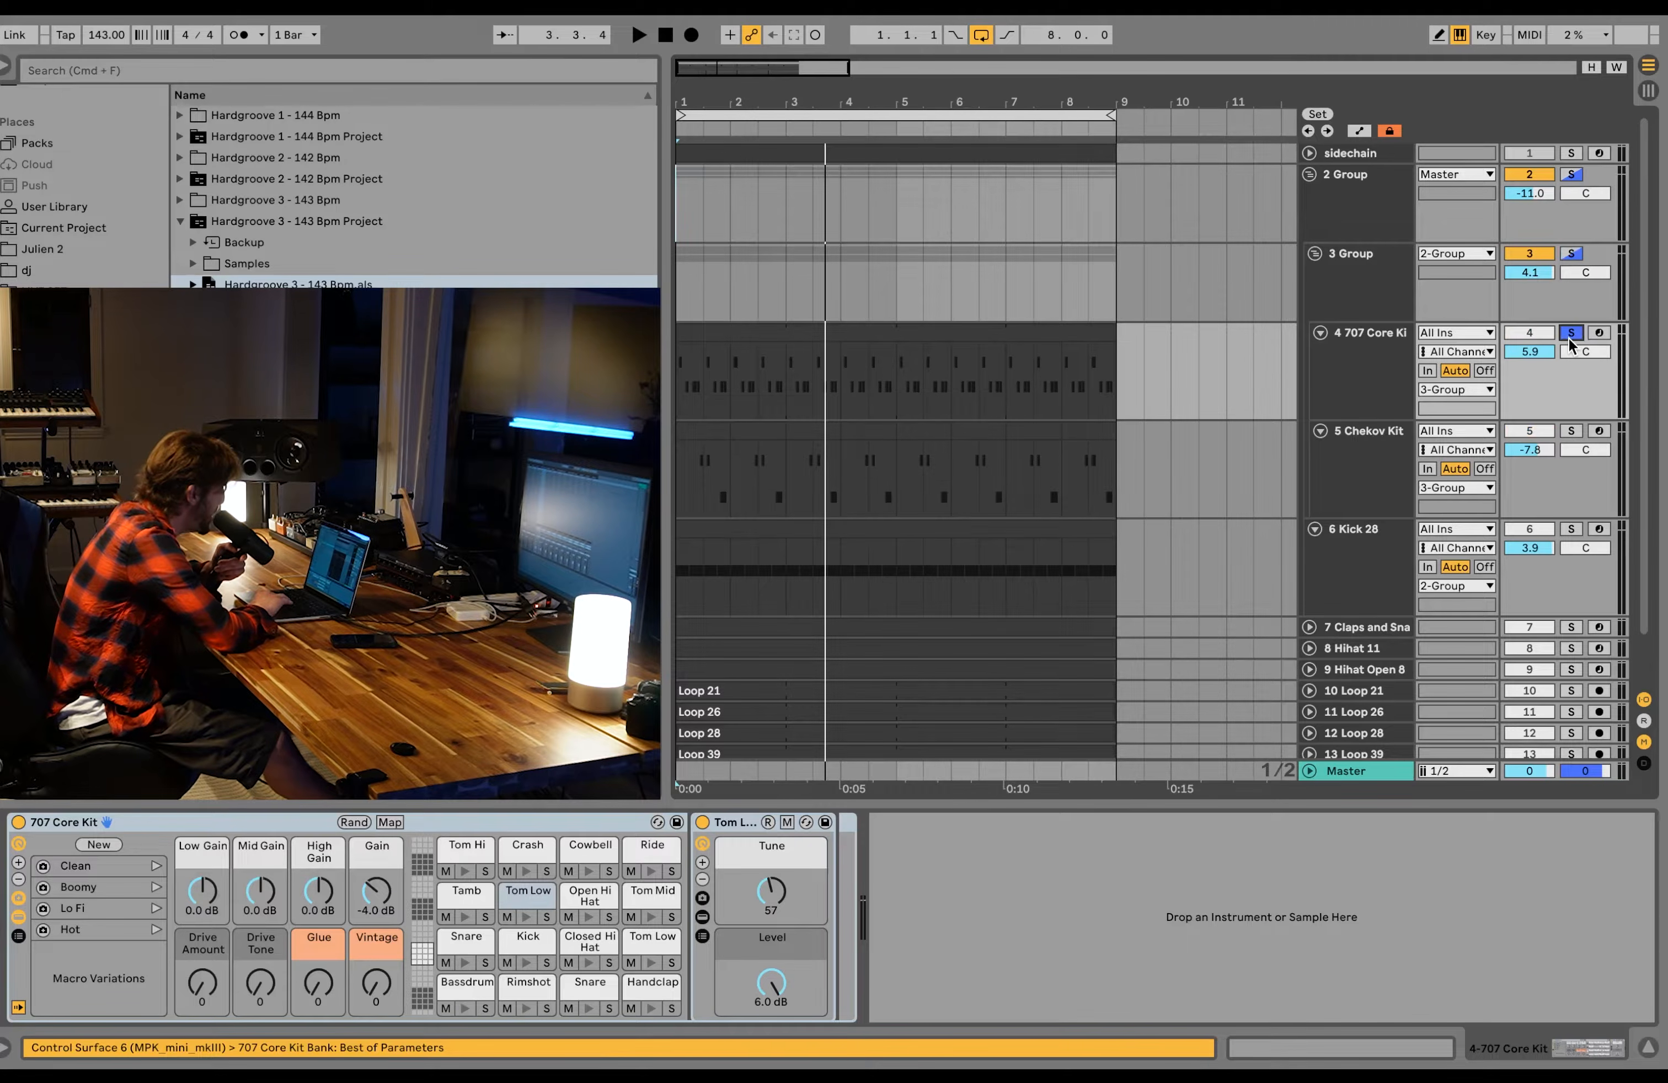
key(space)
click(1380, 450)
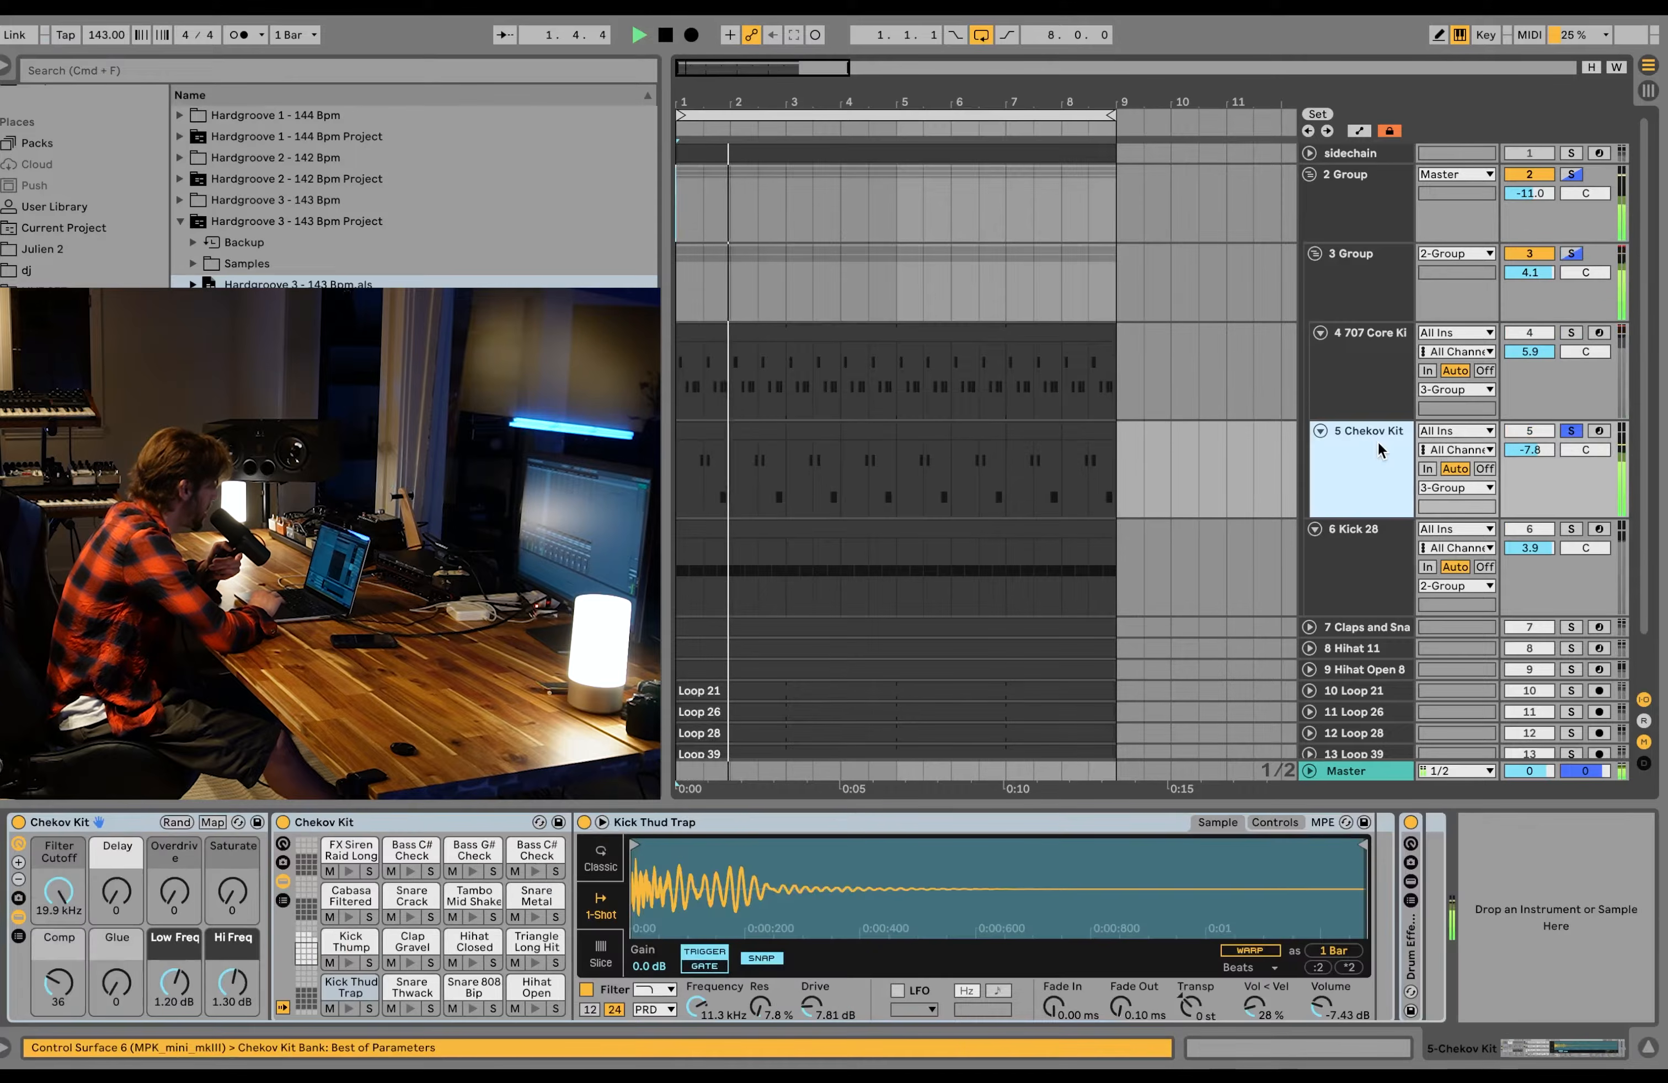
Step: Solo 3 Group as a whole and turn its sidechain Compressor back on
click(1571, 253)
click(1373, 292)
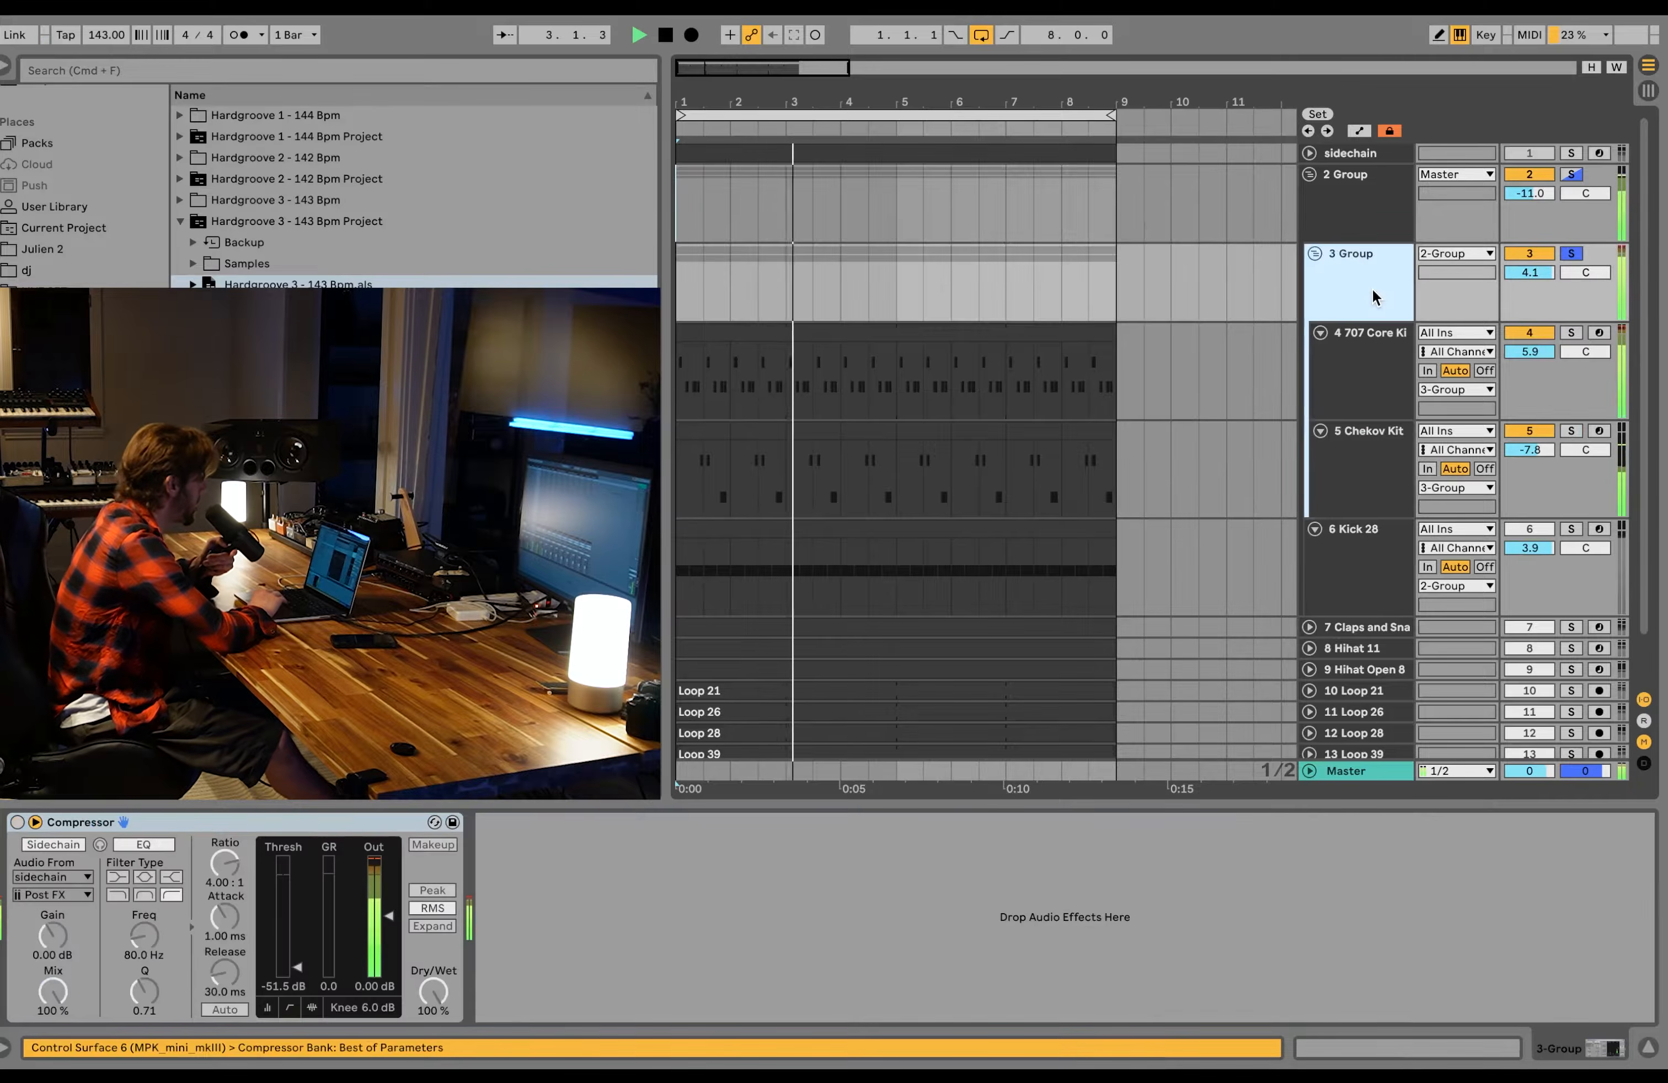
key(space)
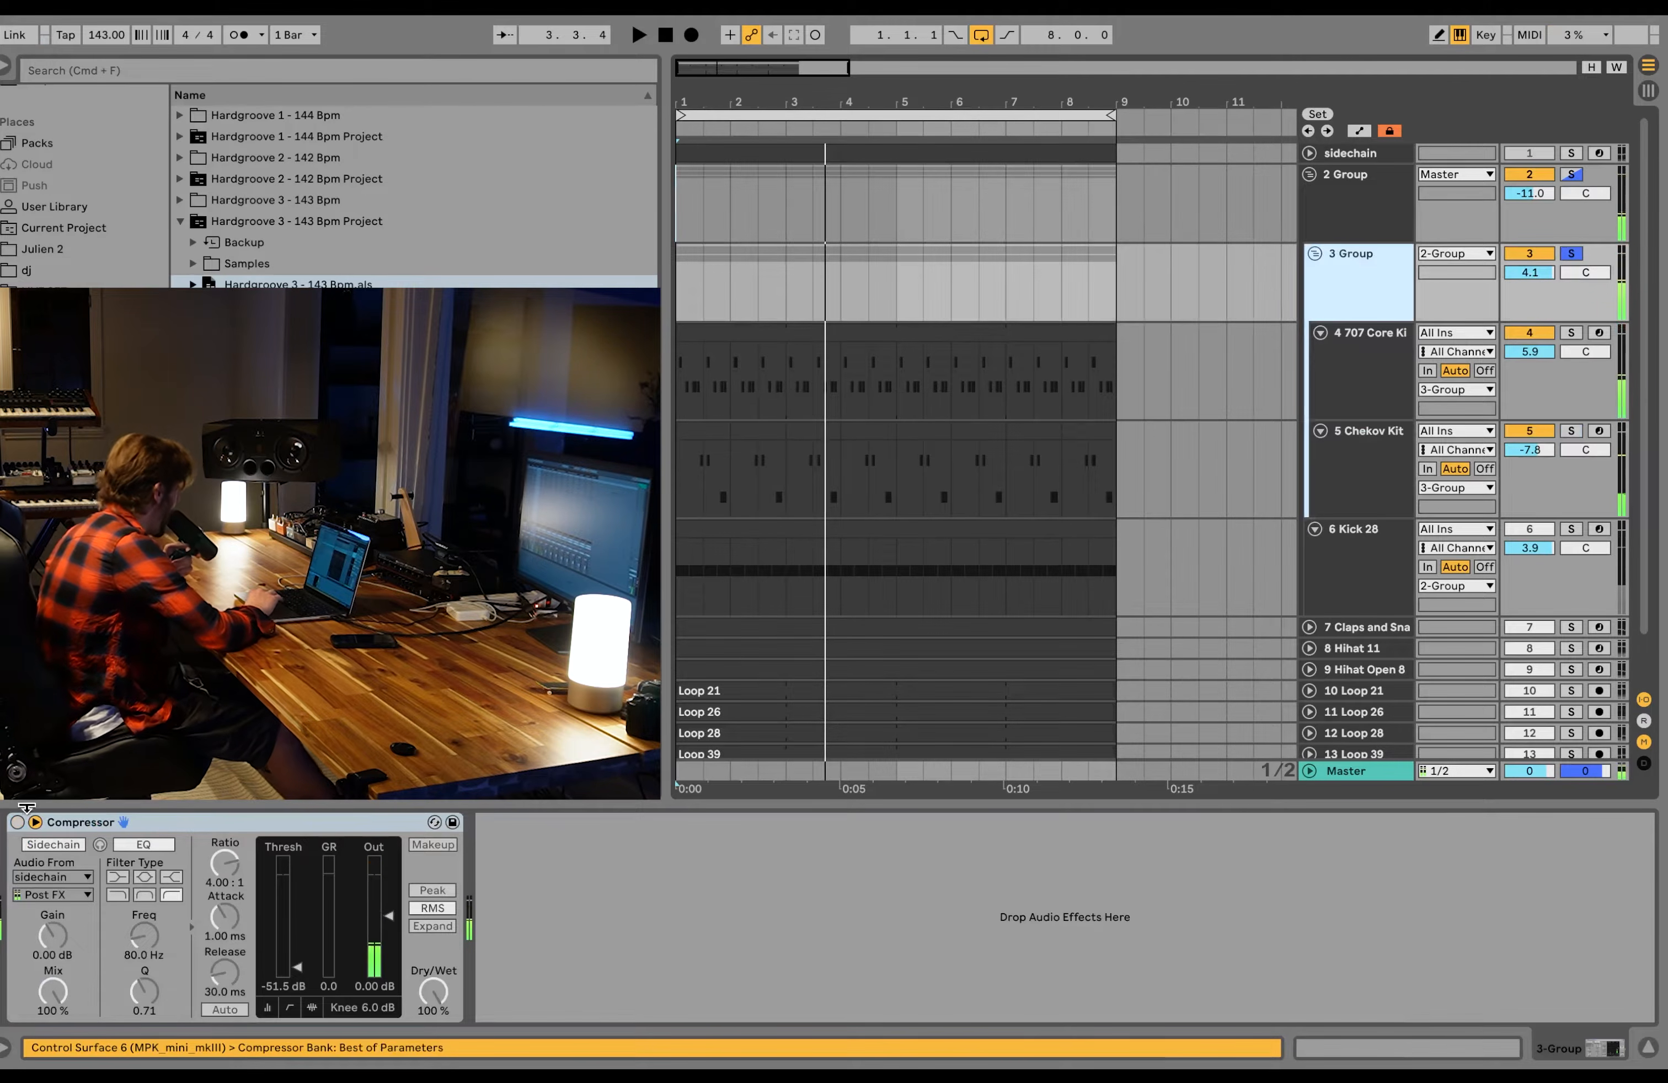
click(17, 823)
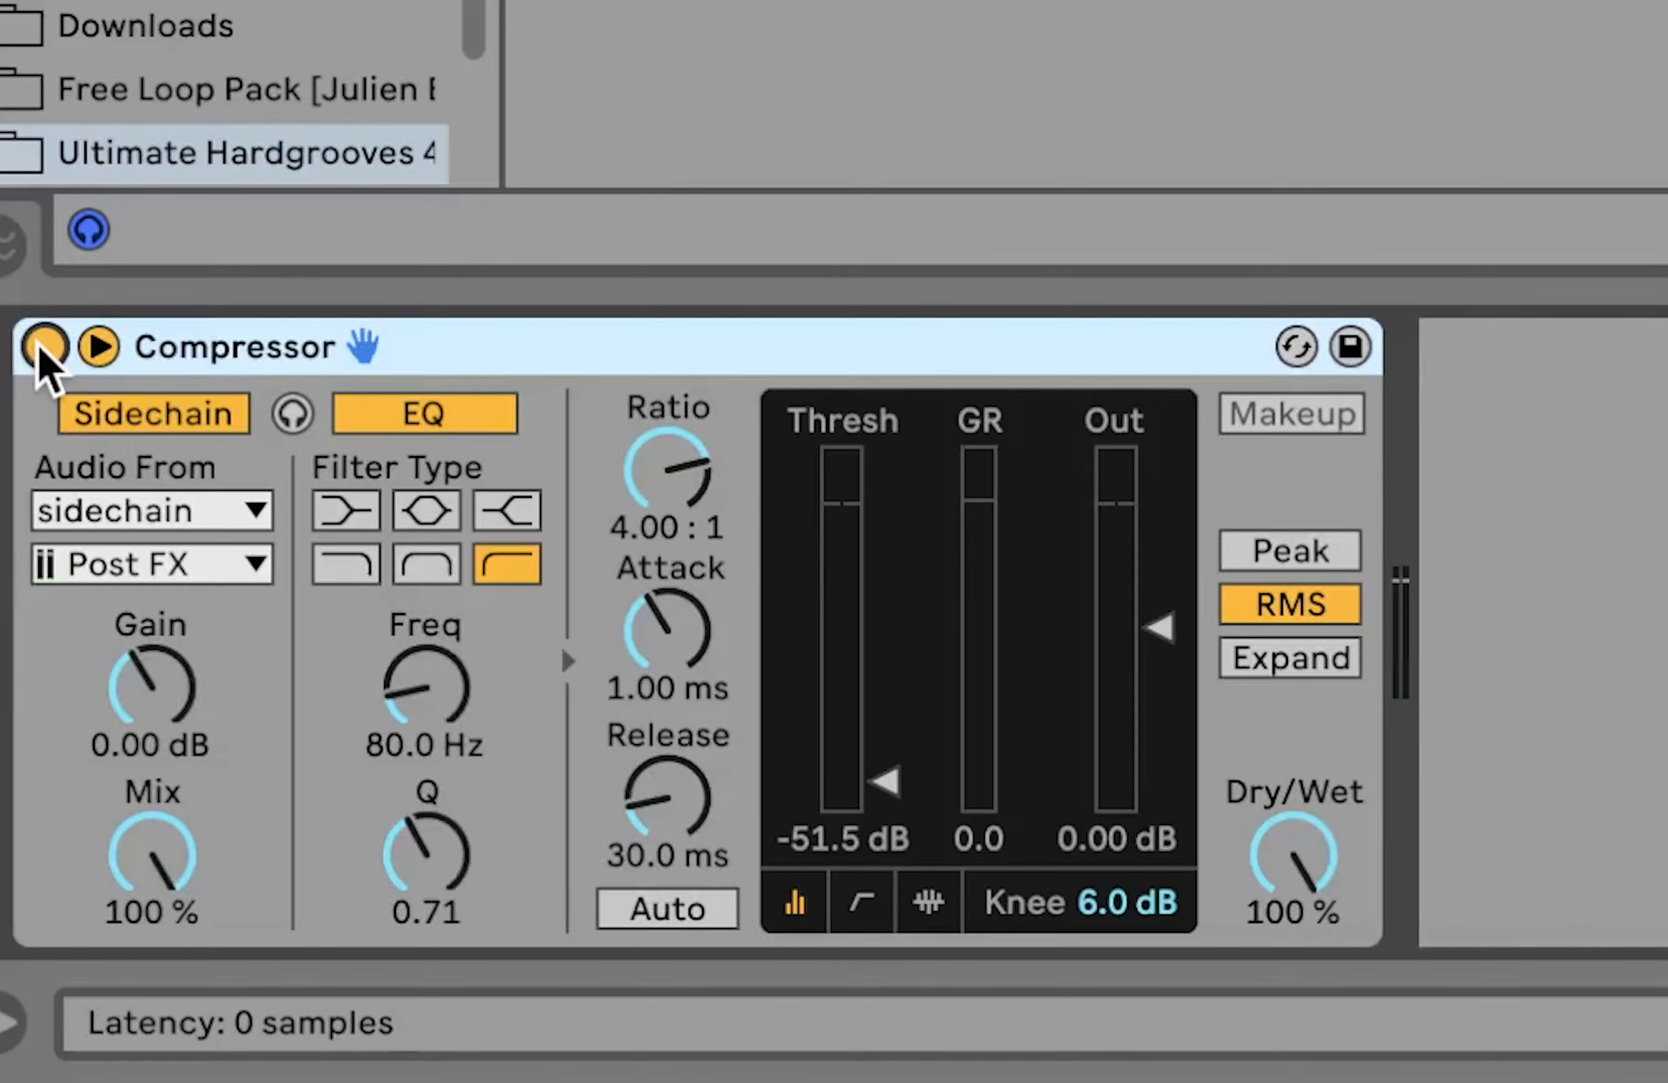
Step: Play the loop and solo the sidechain track to hear the kick that triggers the compressor
key(space)
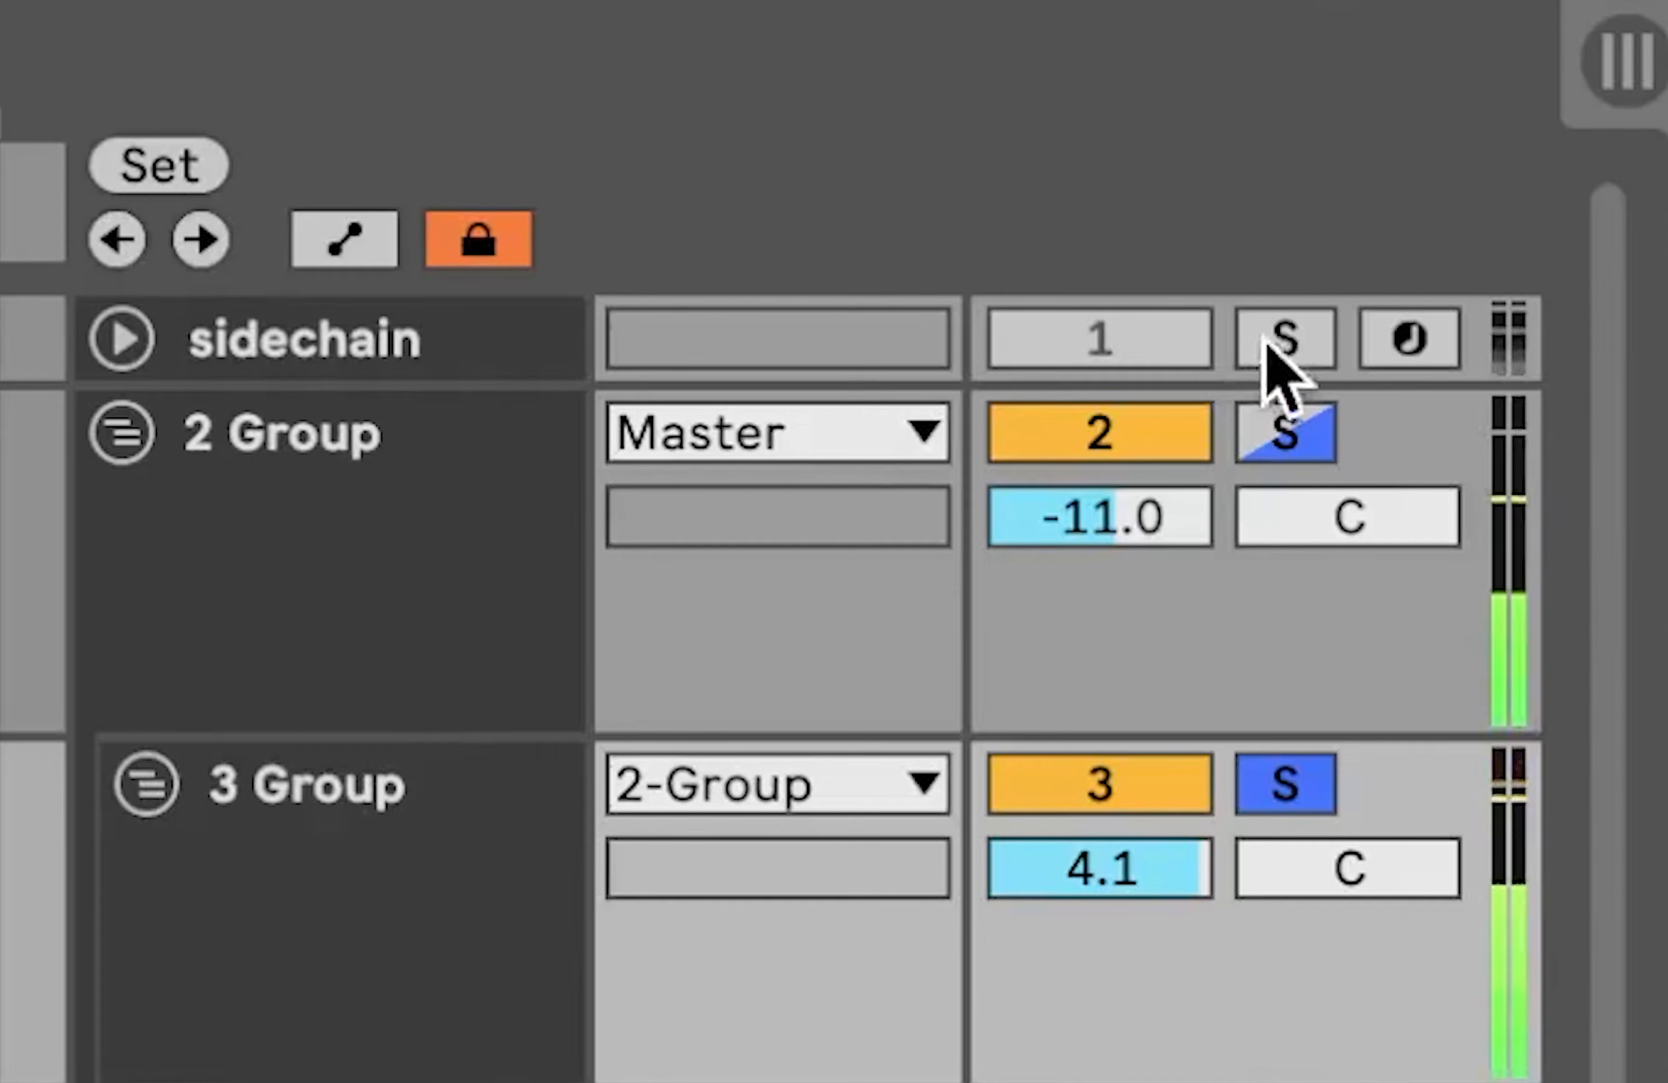
click(1282, 341)
click(379, 341)
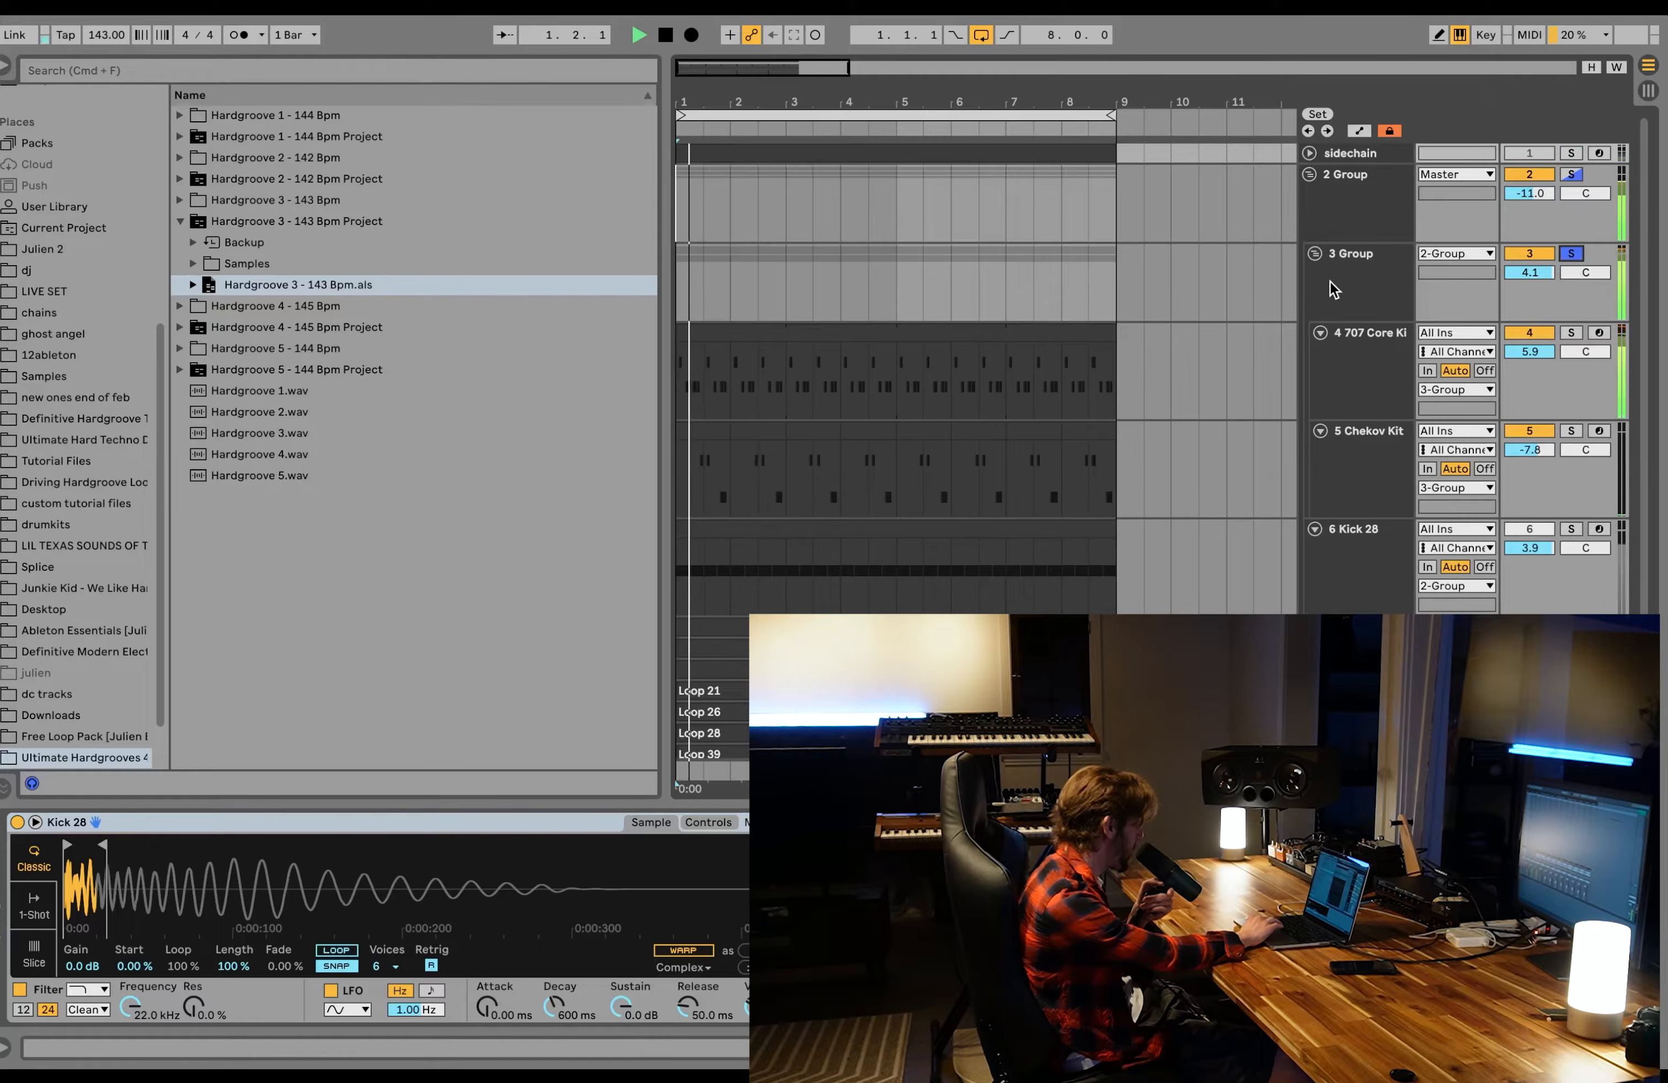
Step: Add an Auto Filter after the Compressor on 3 Group and set its low-pass to 386 Hz with 11 % resonance
click(987, 261)
scroll(70, 317, up, 1)
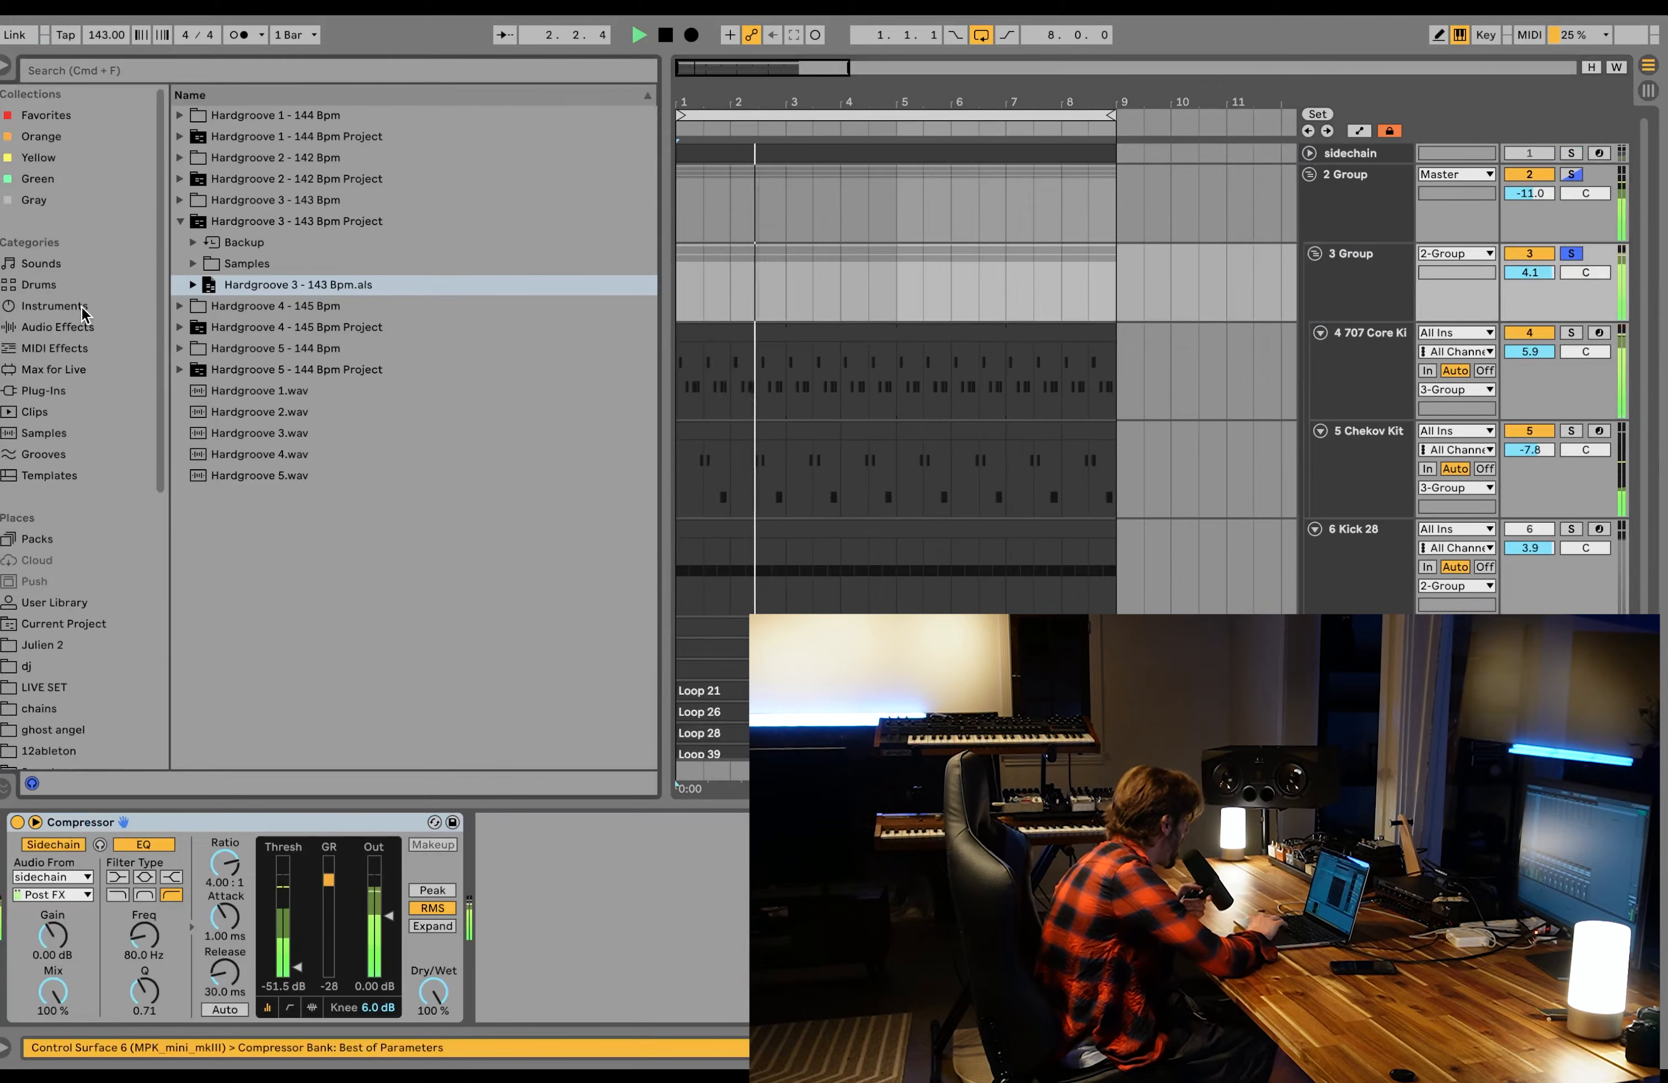
click(59, 330)
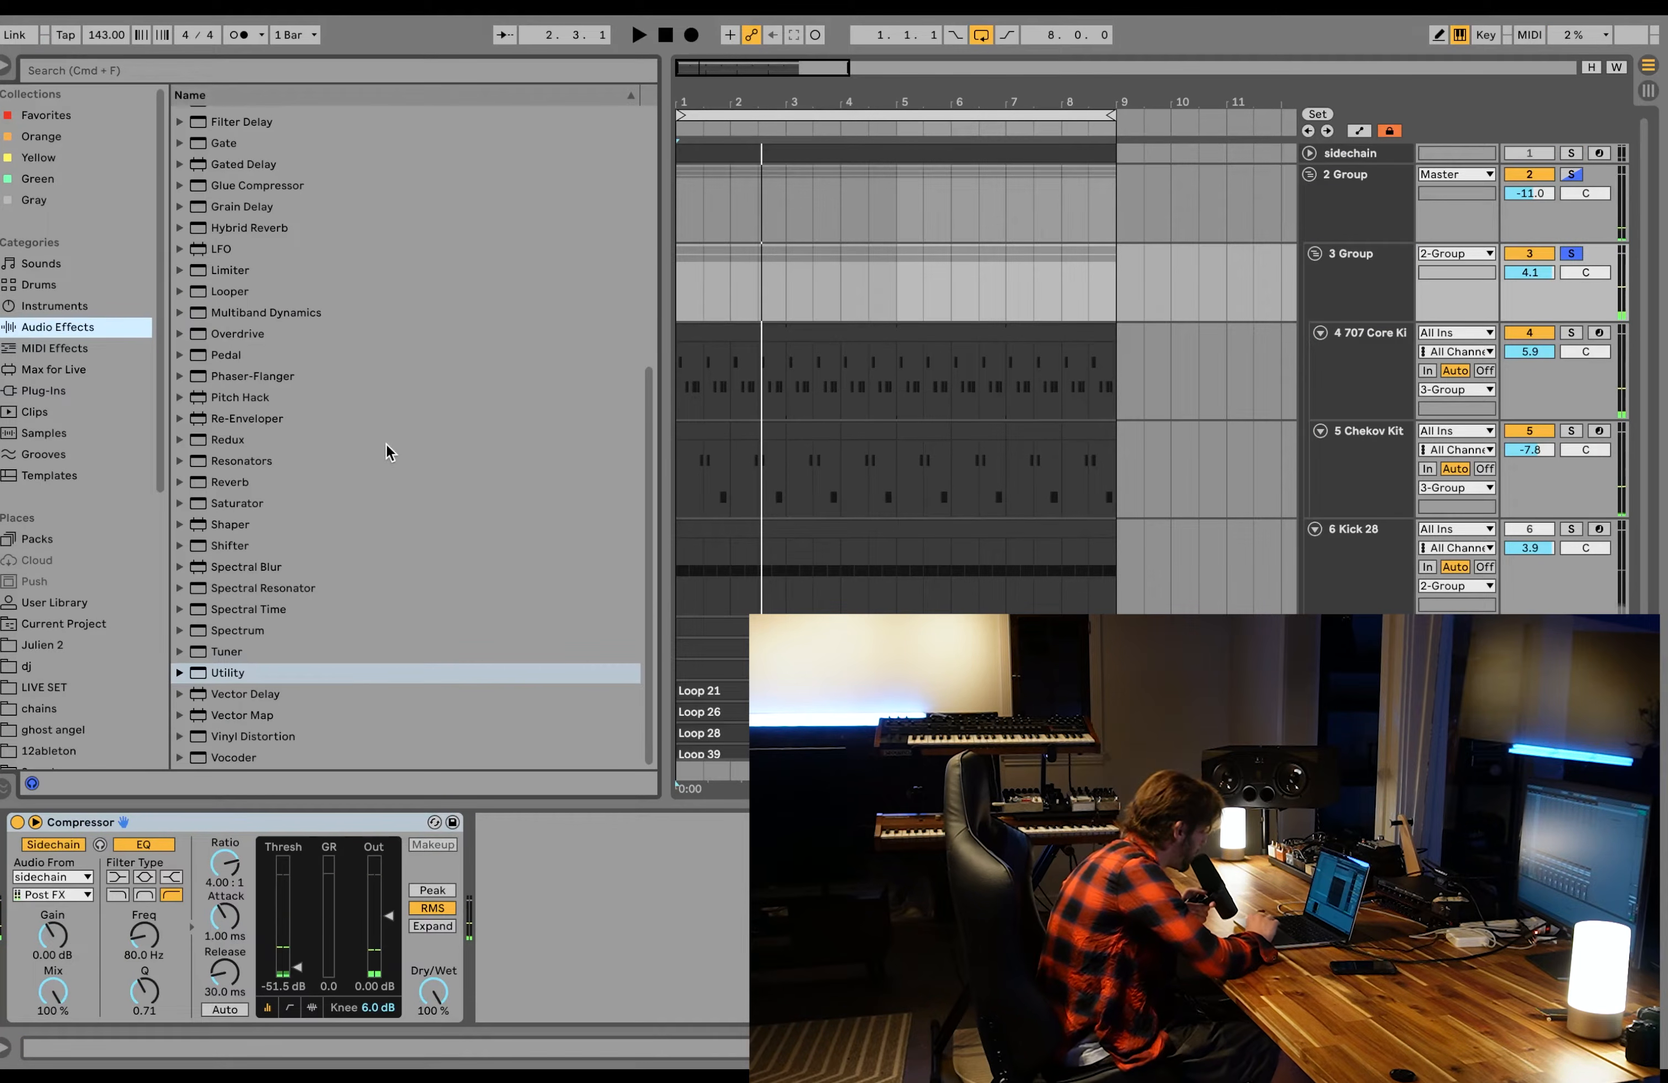
scroll(386, 443, up, 6)
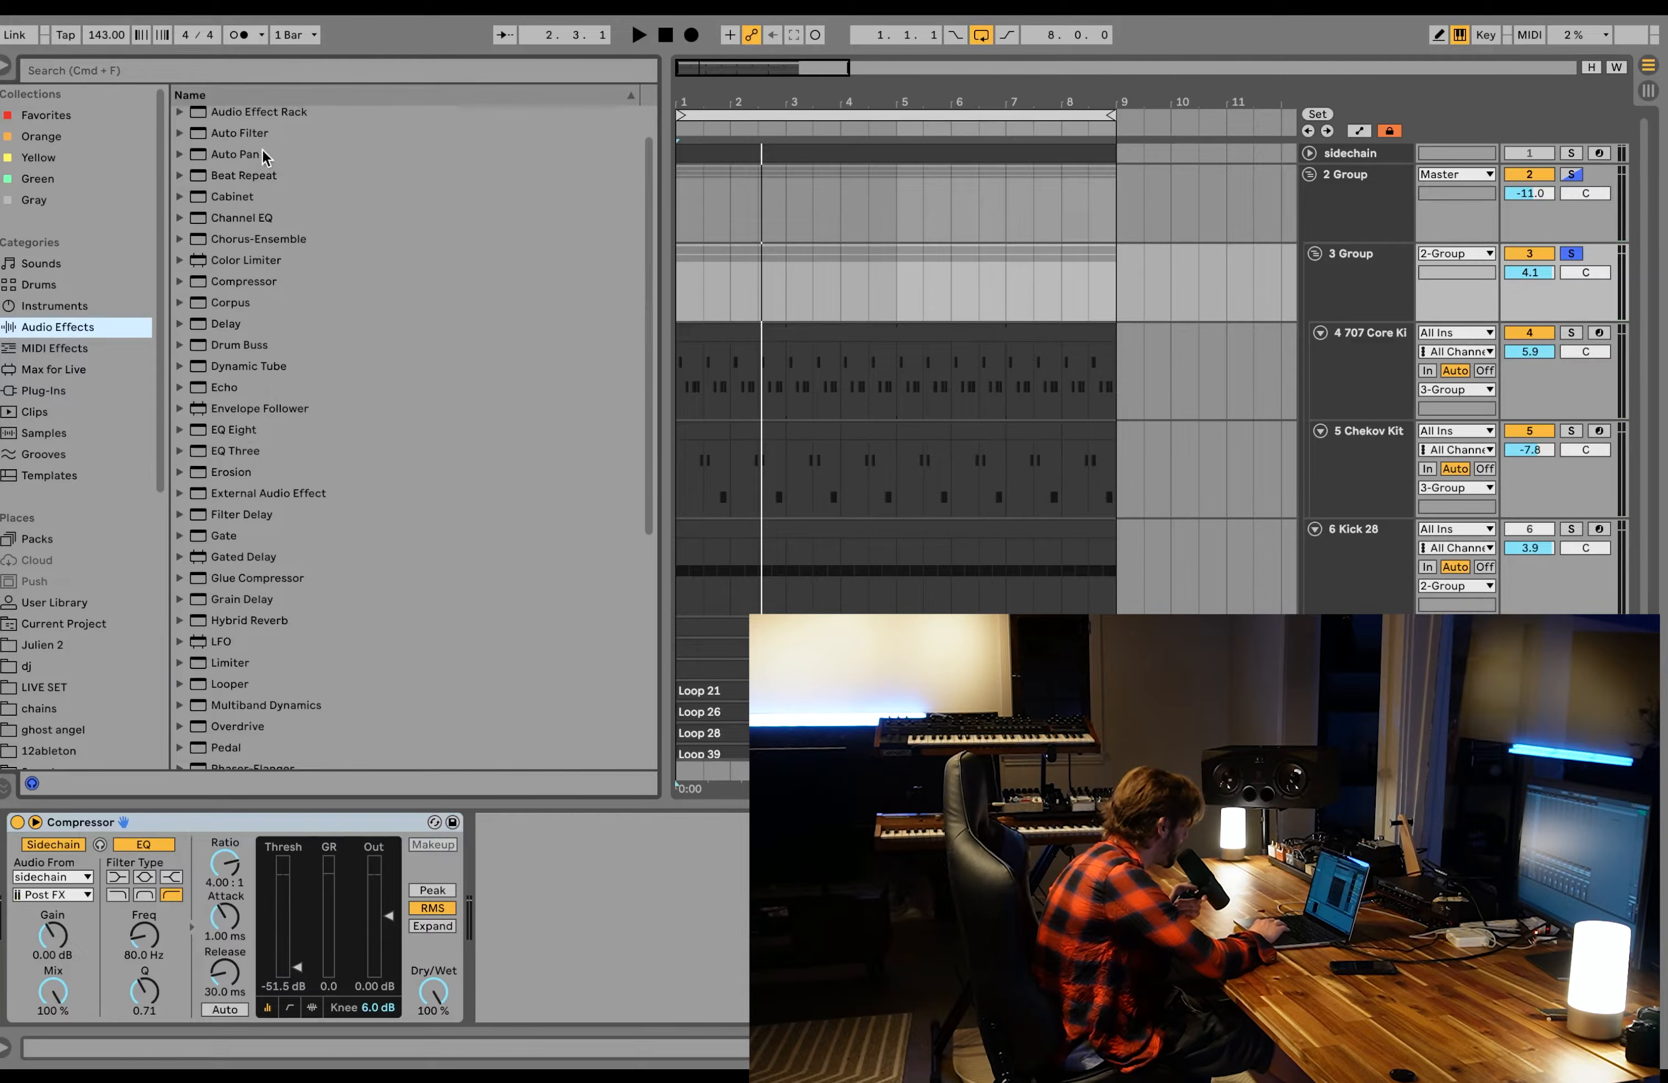
drag(263, 132, 640, 935)
key(space)
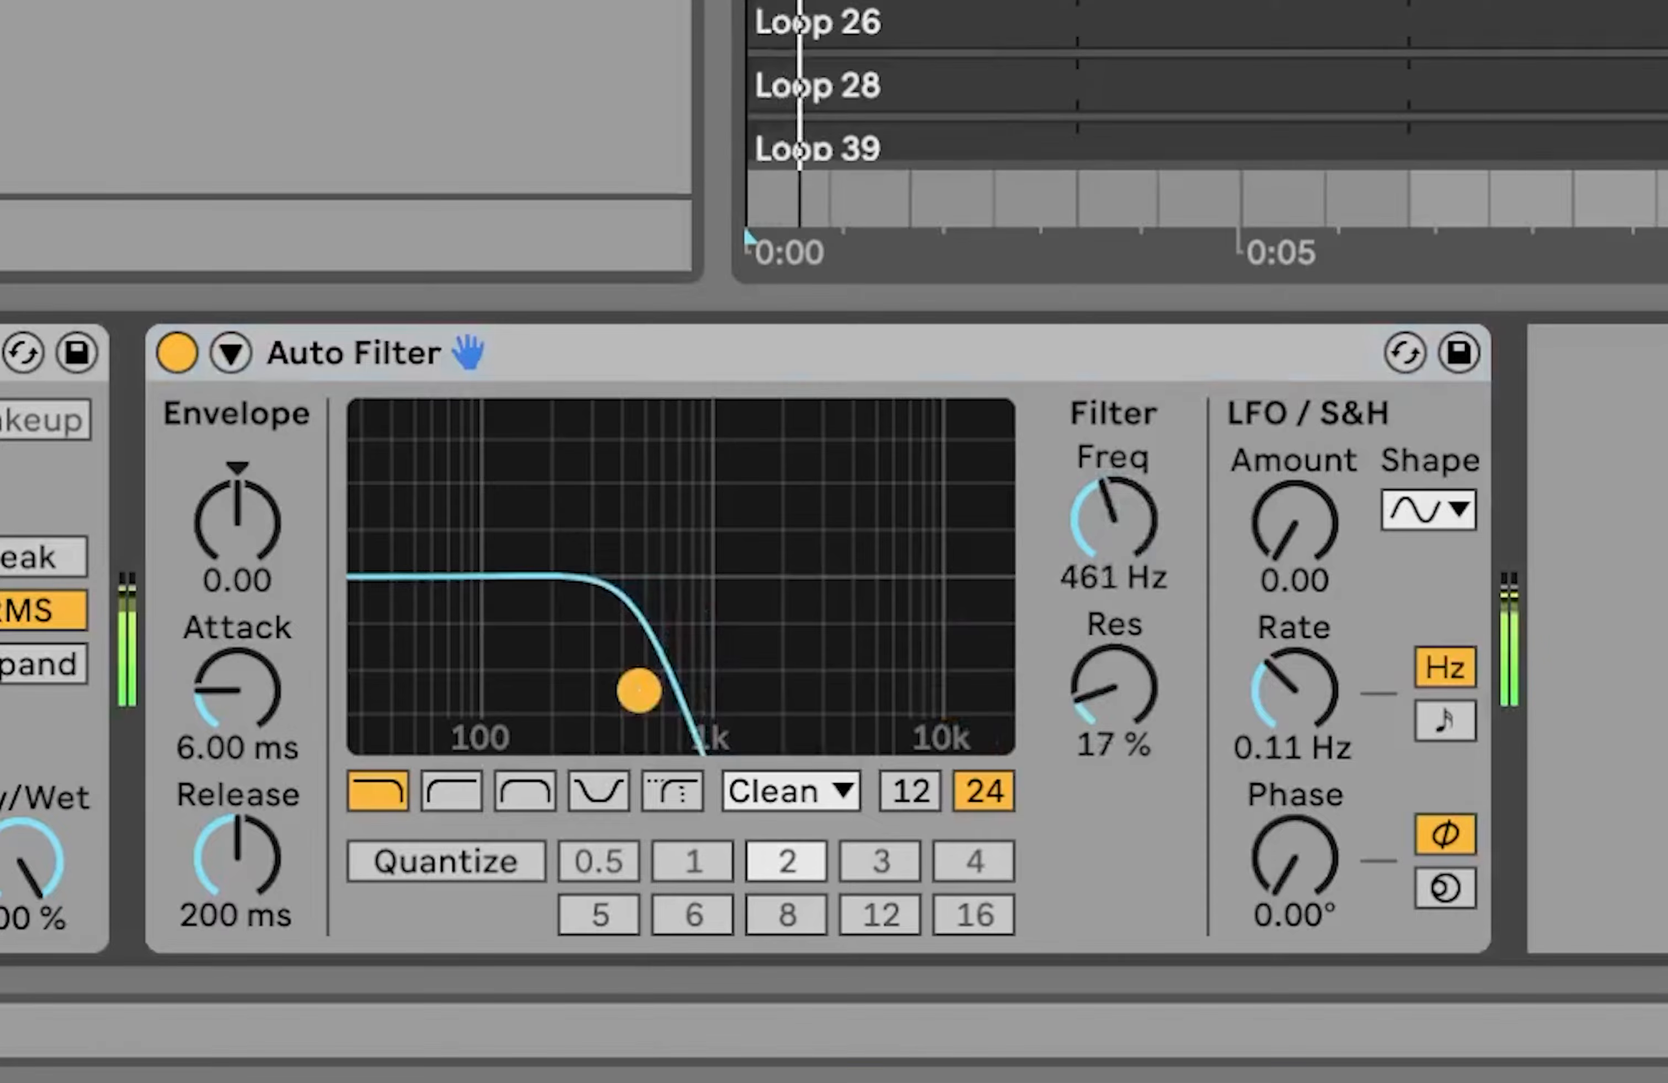
drag(639, 693, 621, 707)
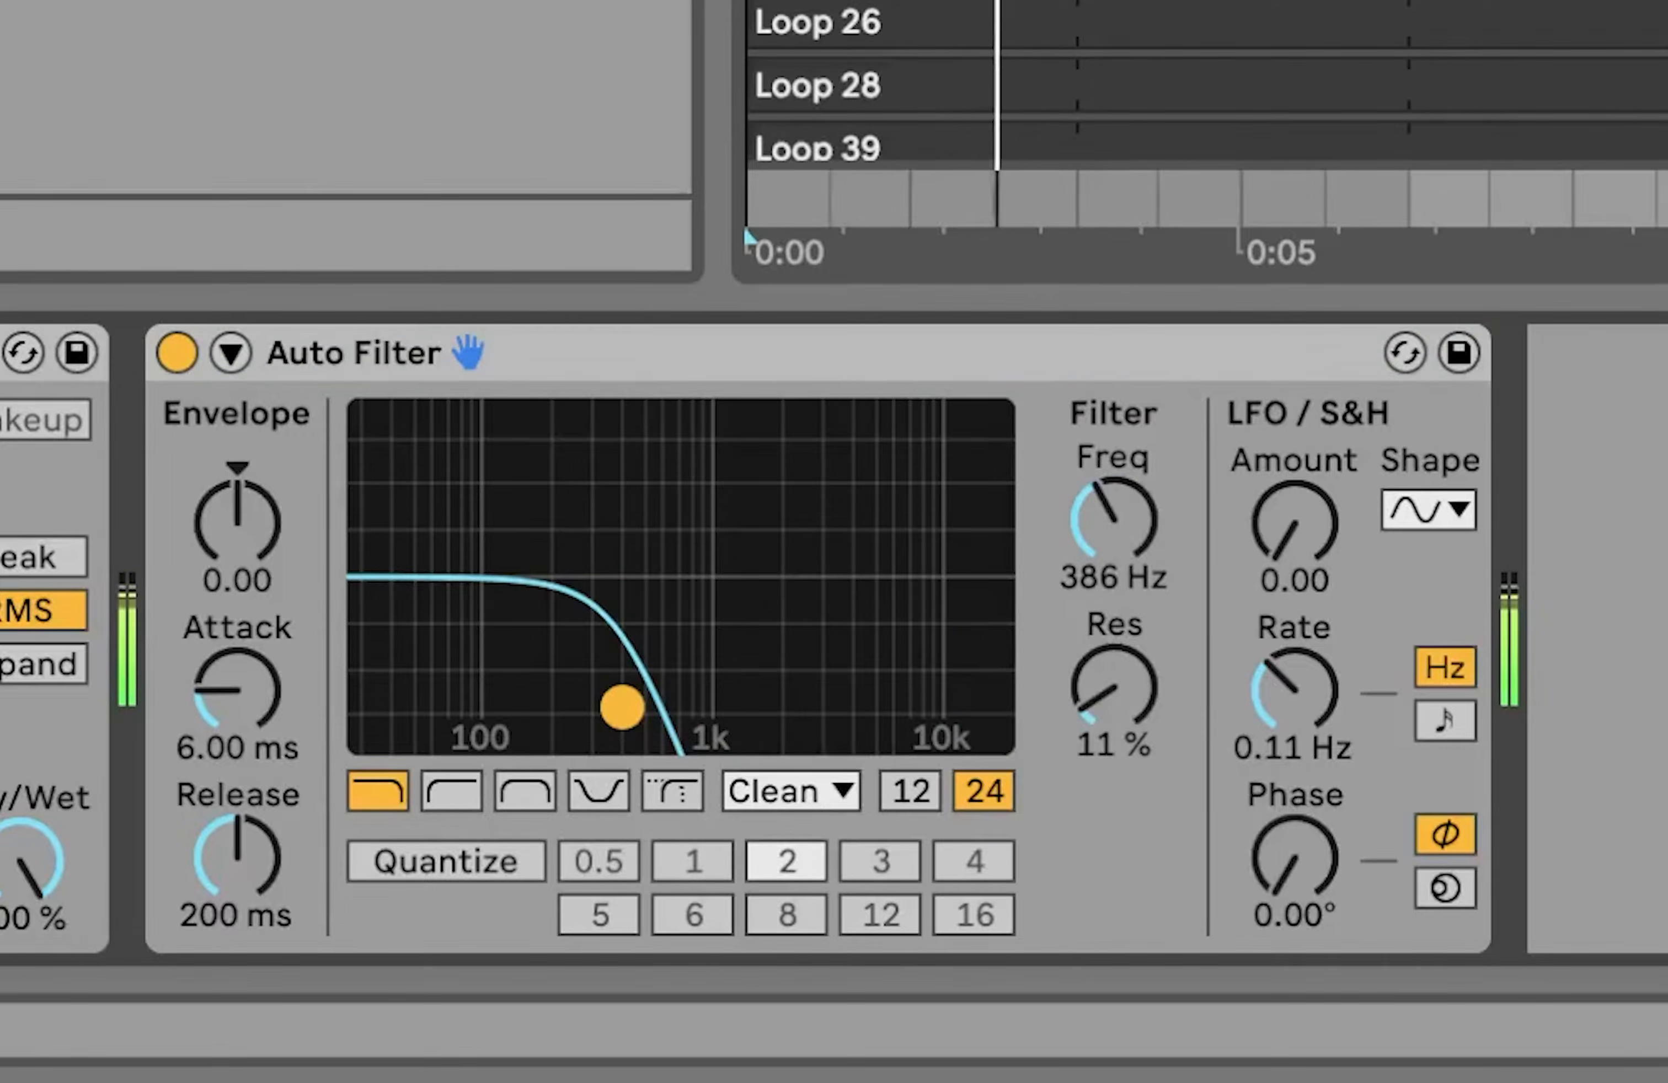
Step: Solo 2 Group to hear the kick and toms together, and lower the 3 Group volume to about 3.1 dB
click(1573, 175)
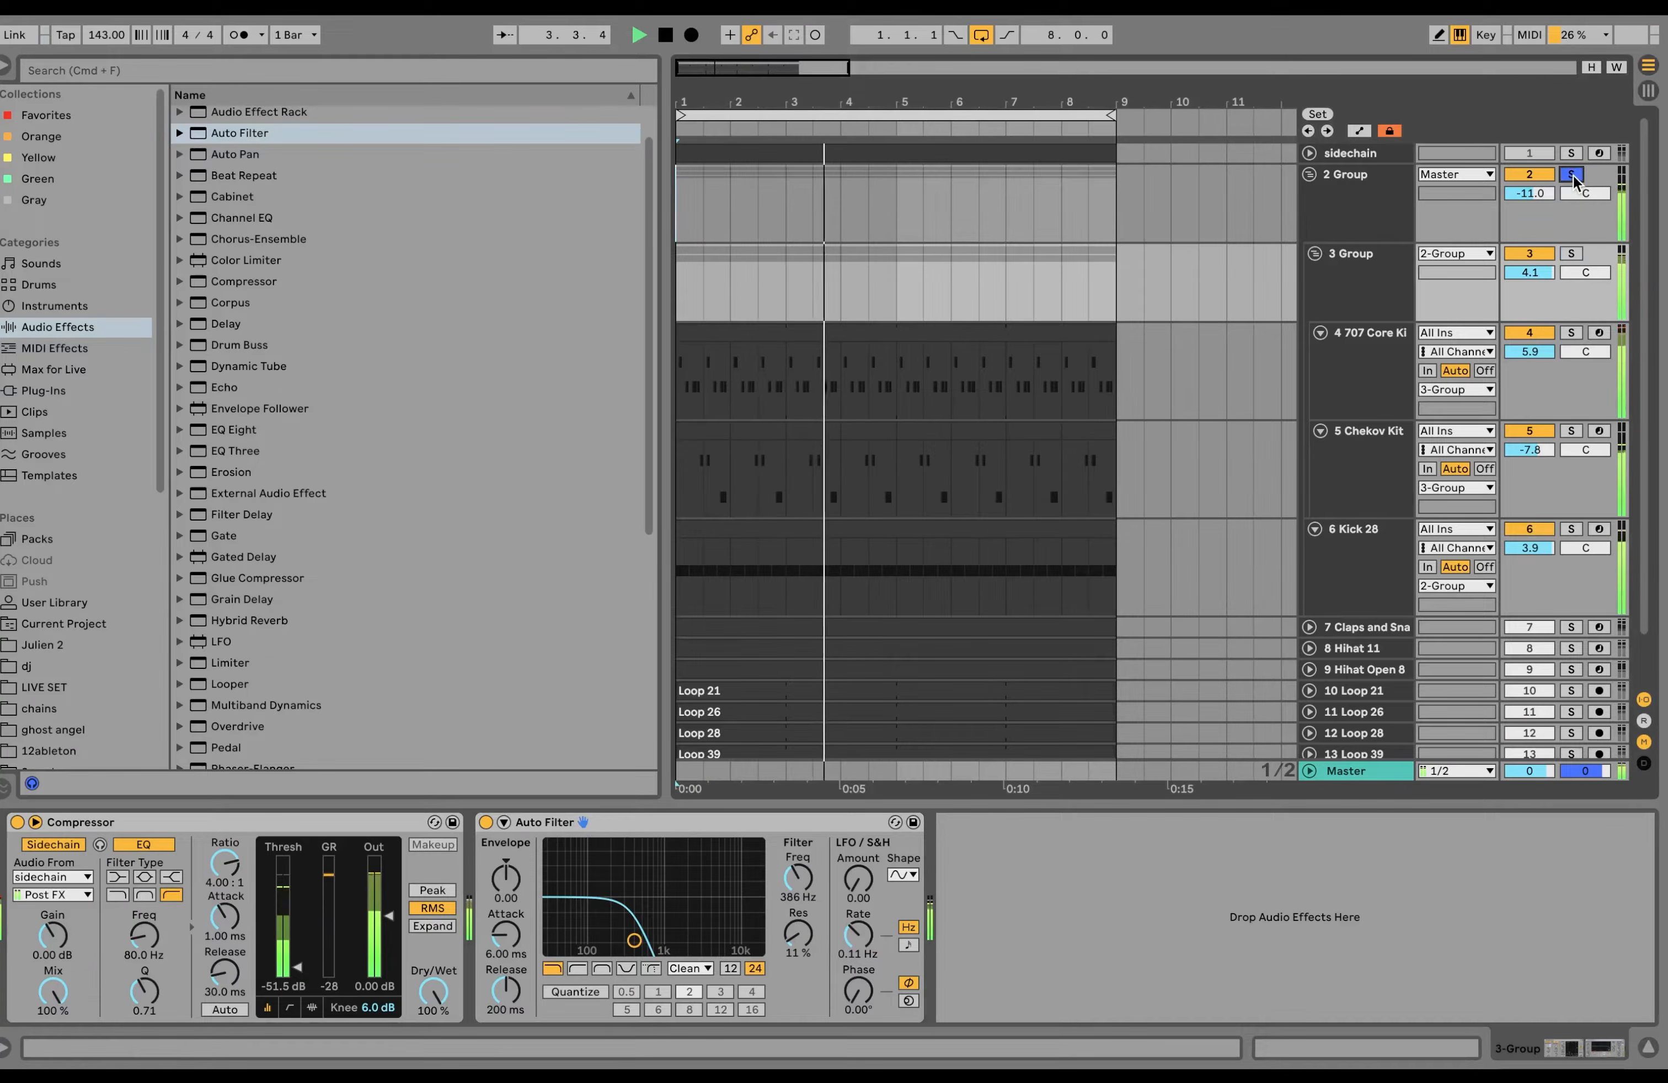
drag(1522, 275, 1521, 276)
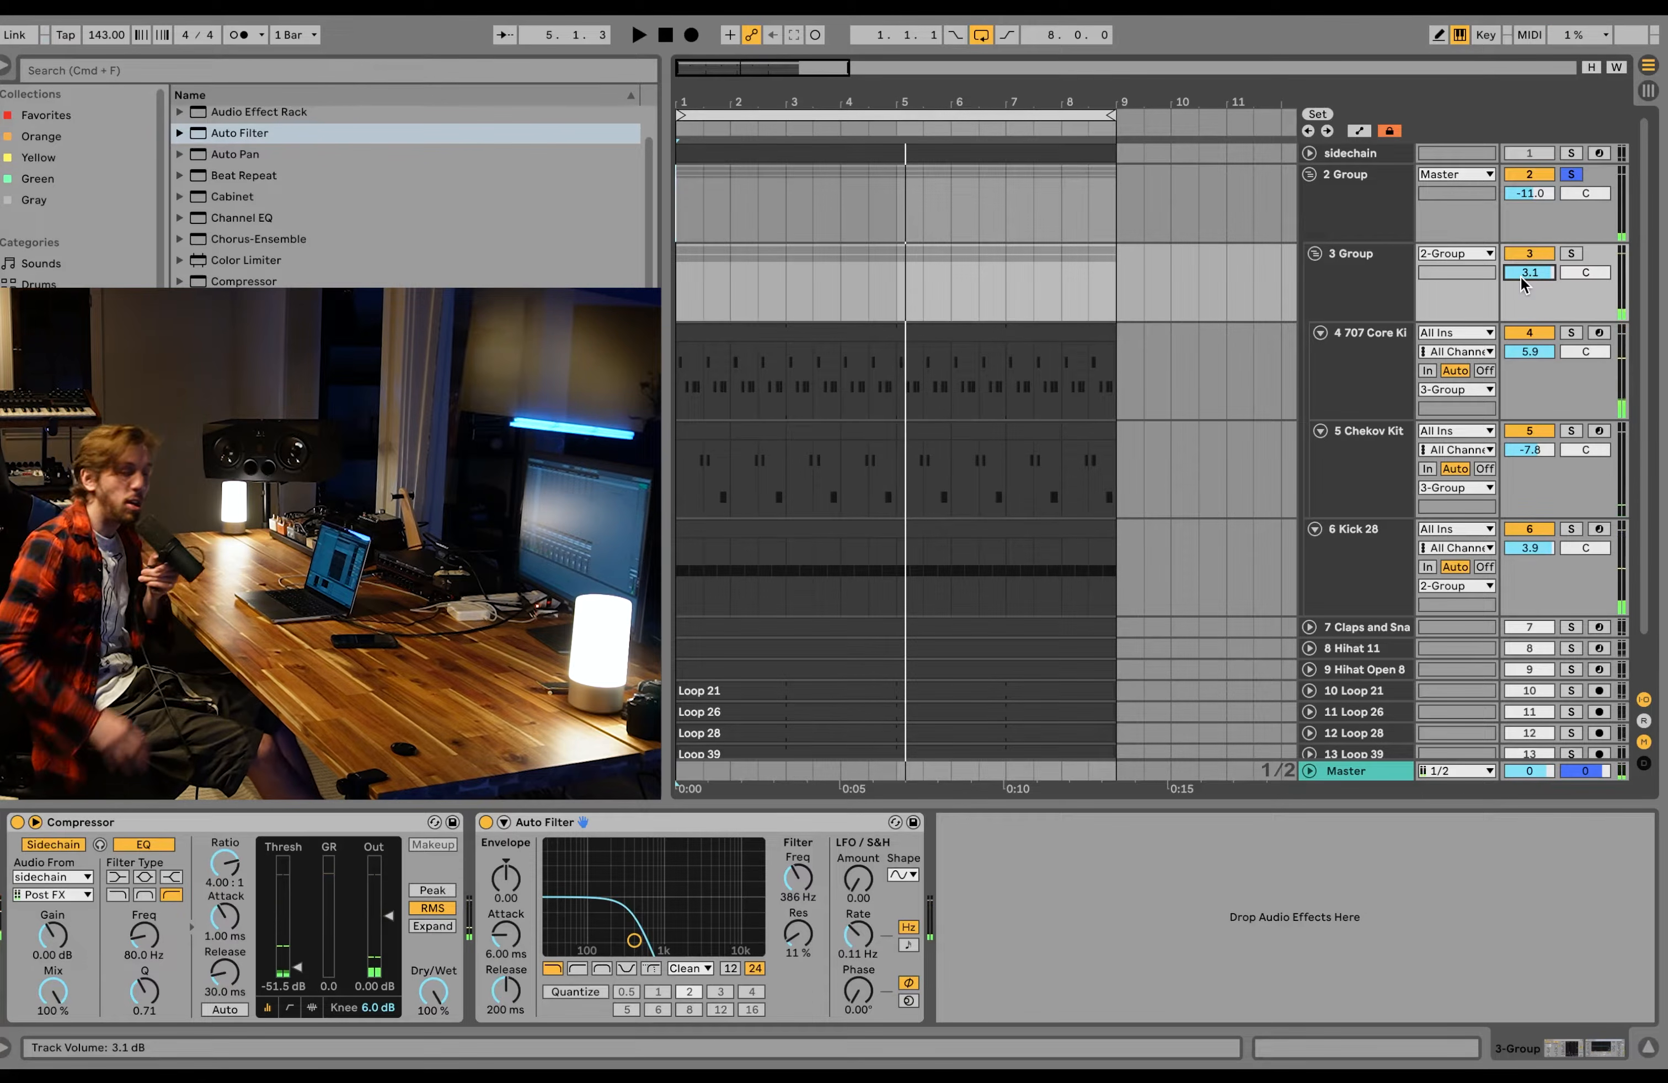
key(space)
drag(1522, 276, 1521, 274)
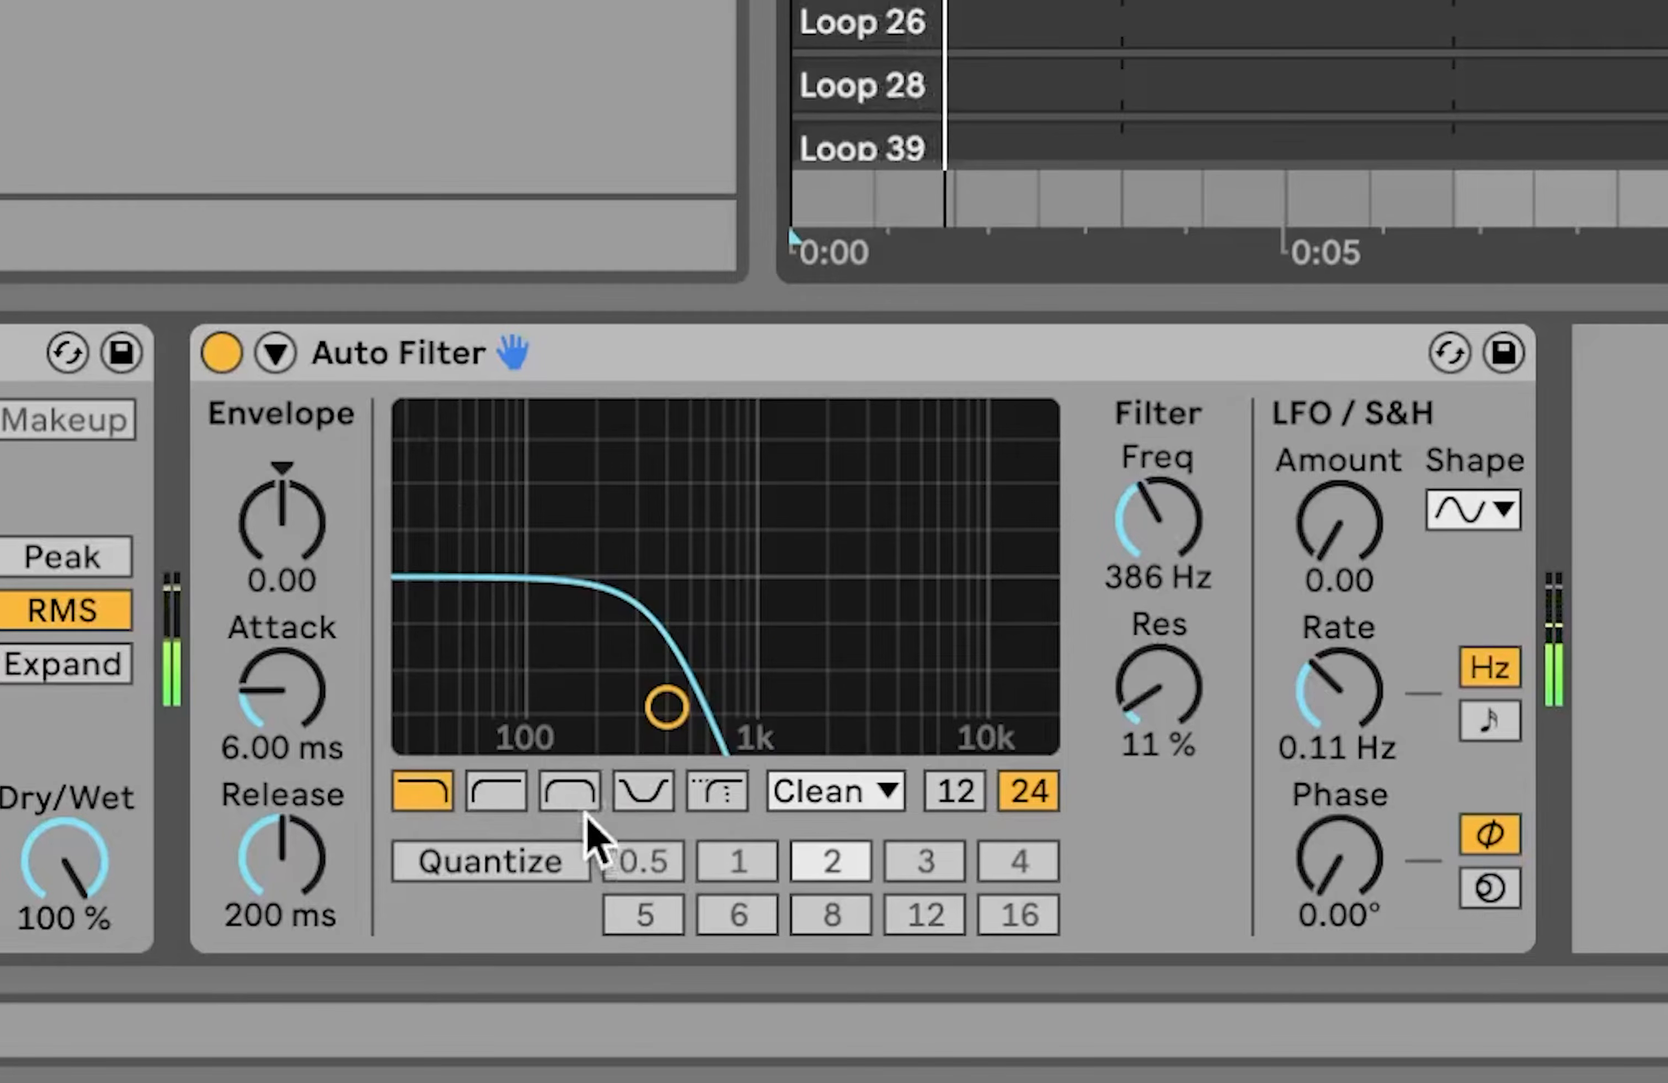
Step: Try a 12 dB band-pass at 111 Hz with 35 % resonance on the Auto Filter, and return it to a low-pass with a readjusted cutoff
click(602, 968)
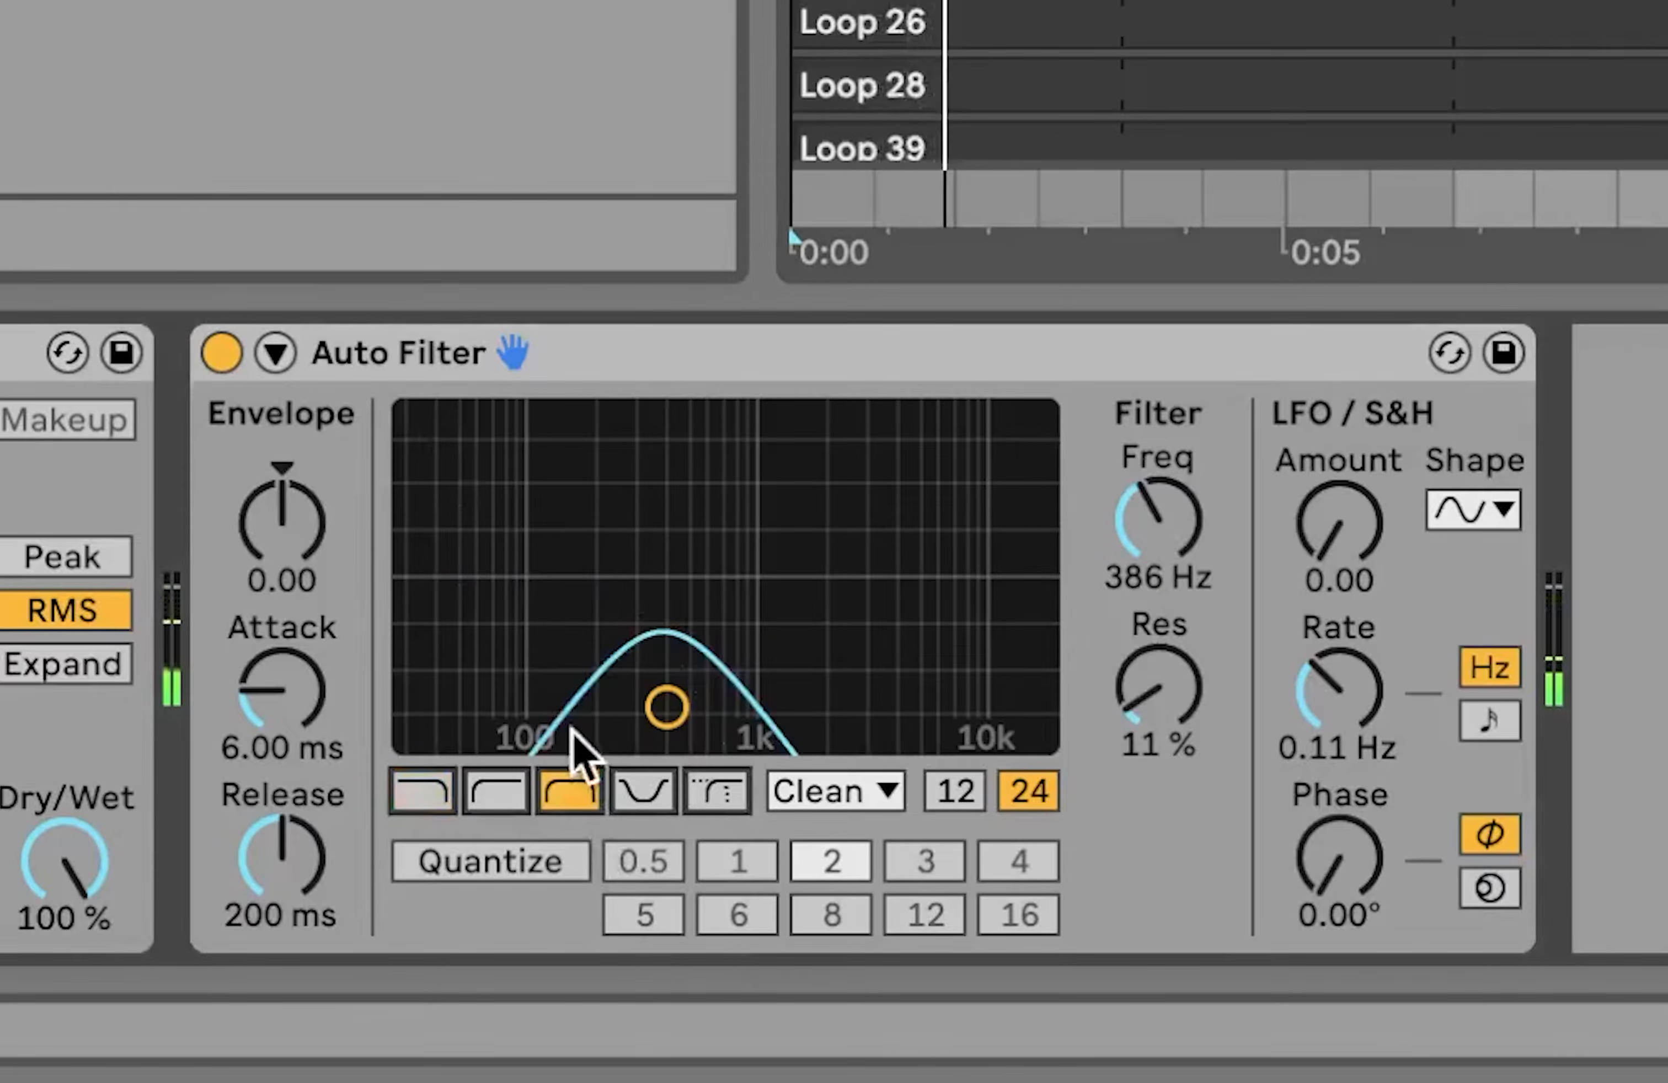
click(952, 792)
drag(667, 708, 550, 645)
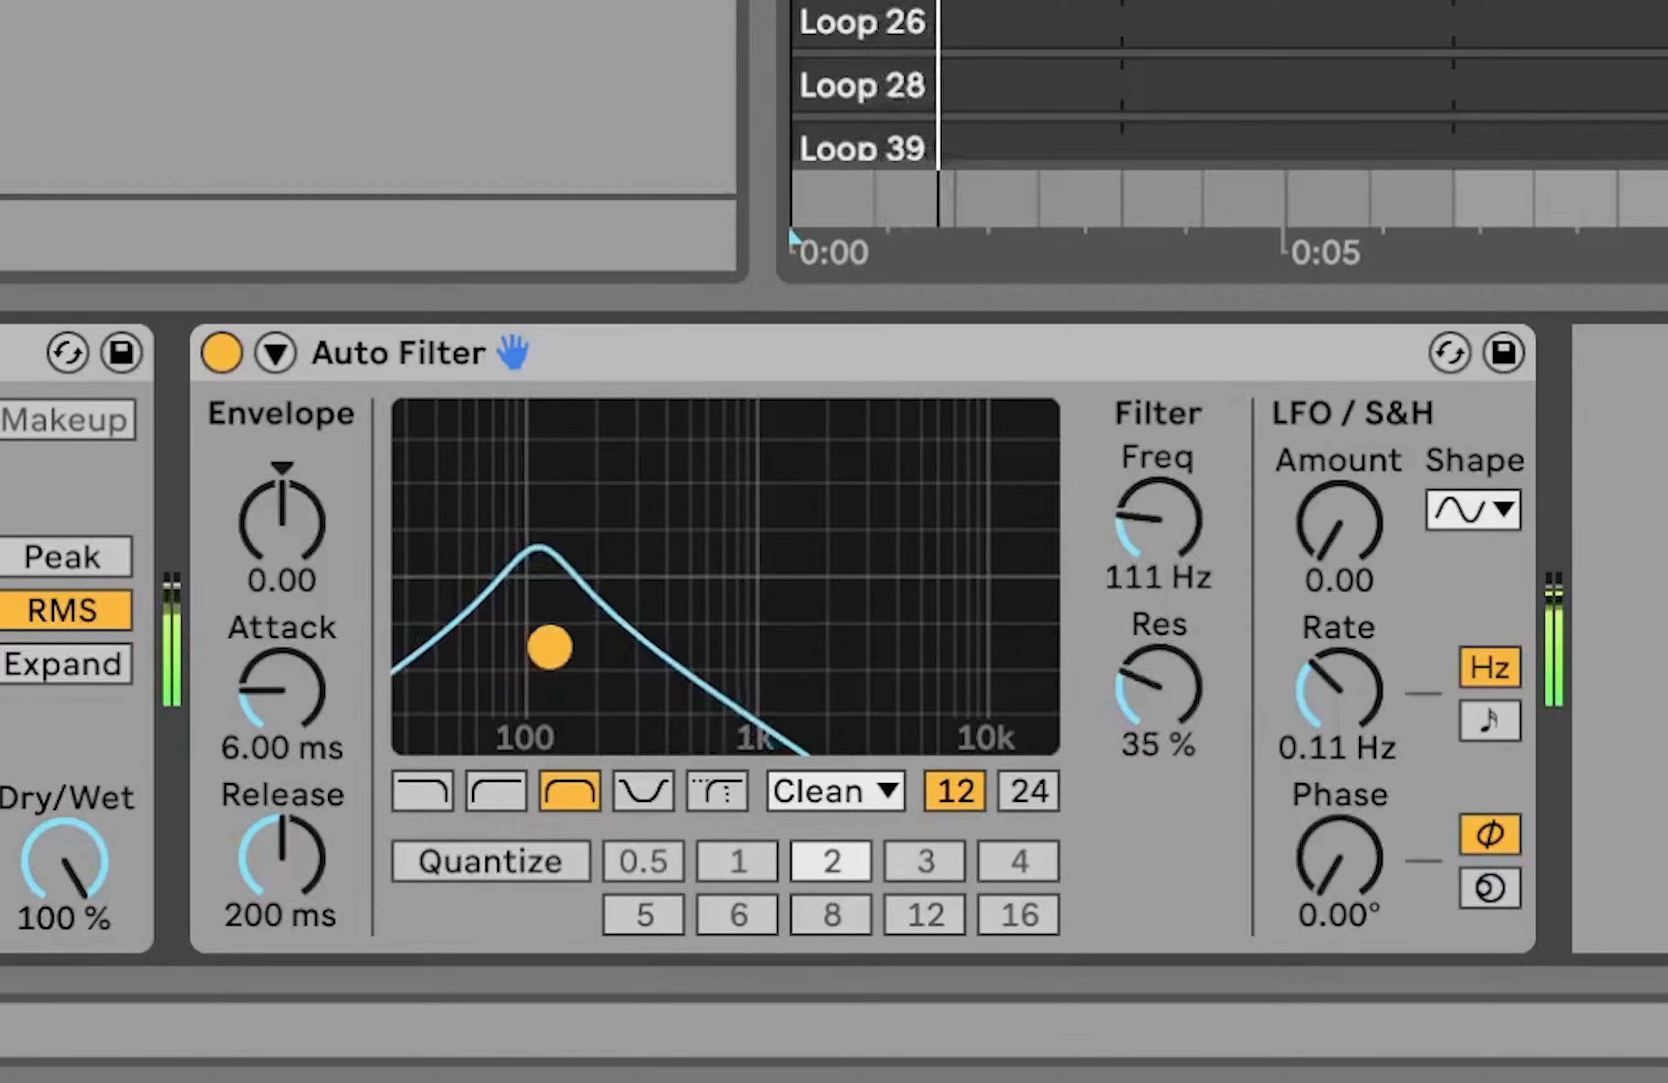
click(422, 791)
drag(663, 731, 613, 707)
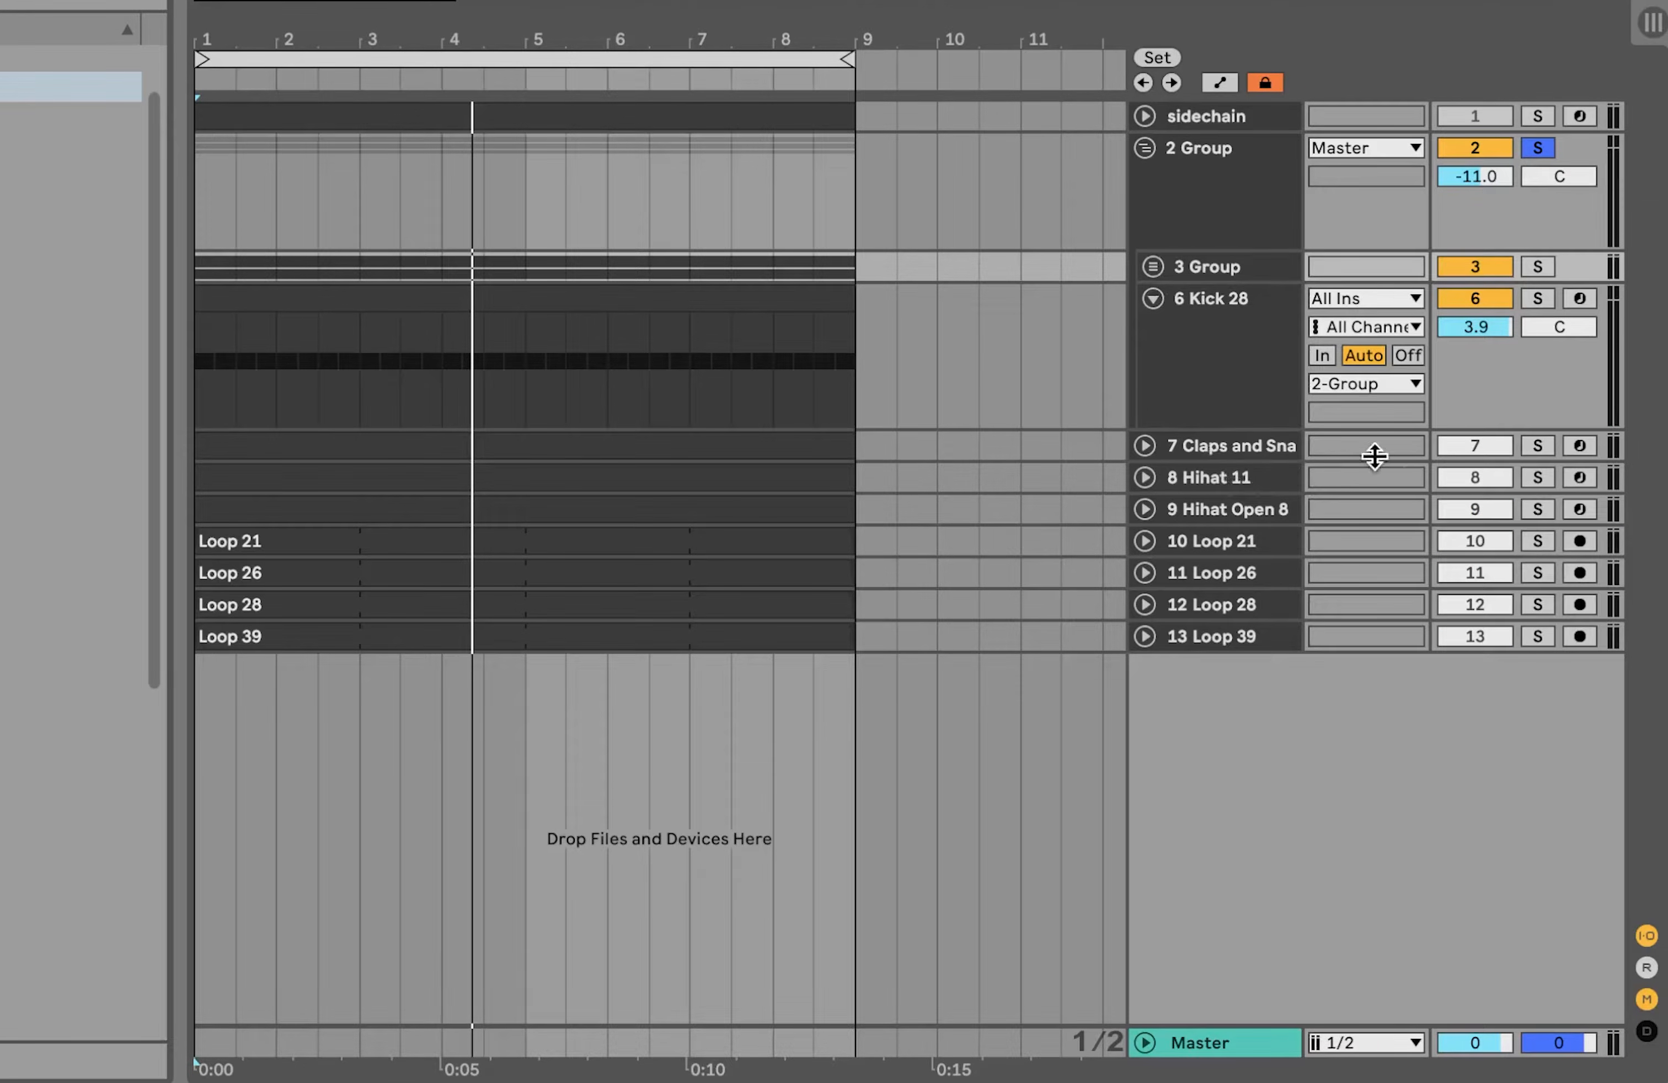
Step: Solo the Hihat 11 and Hihat Open 8 tracks together and play the loop
click(1535, 447)
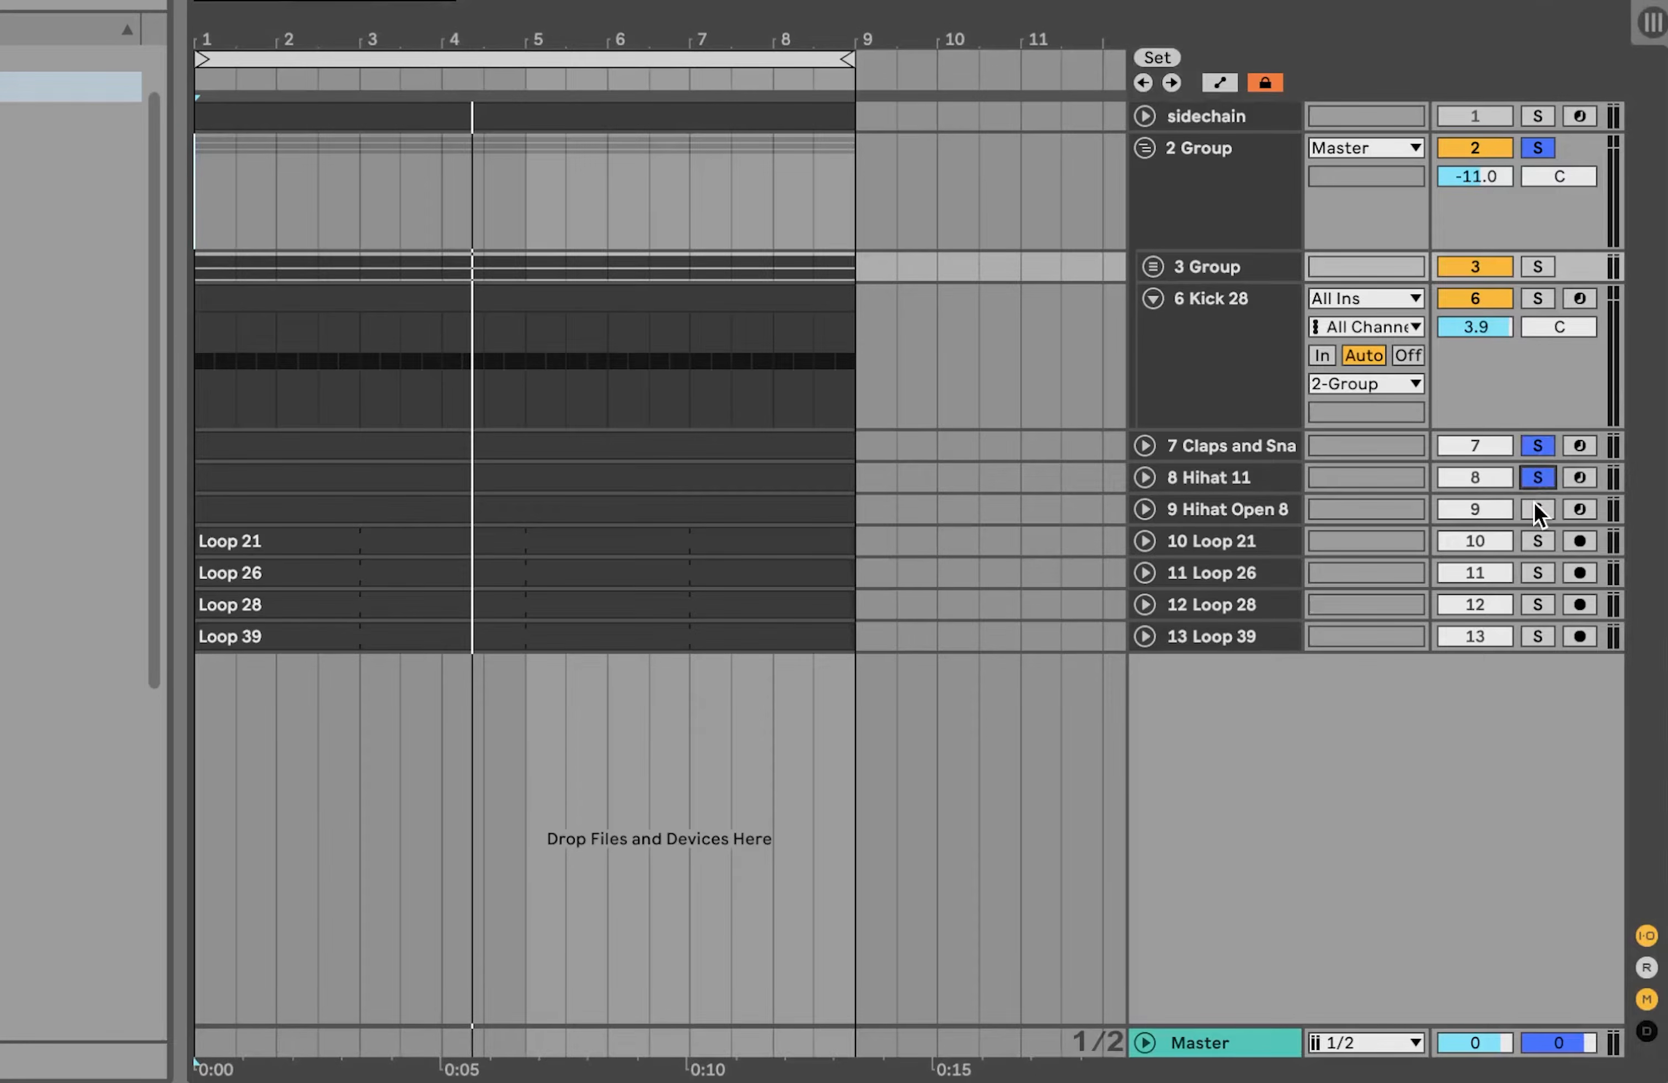
click(1535, 502)
key(space)
super+click(1534, 483)
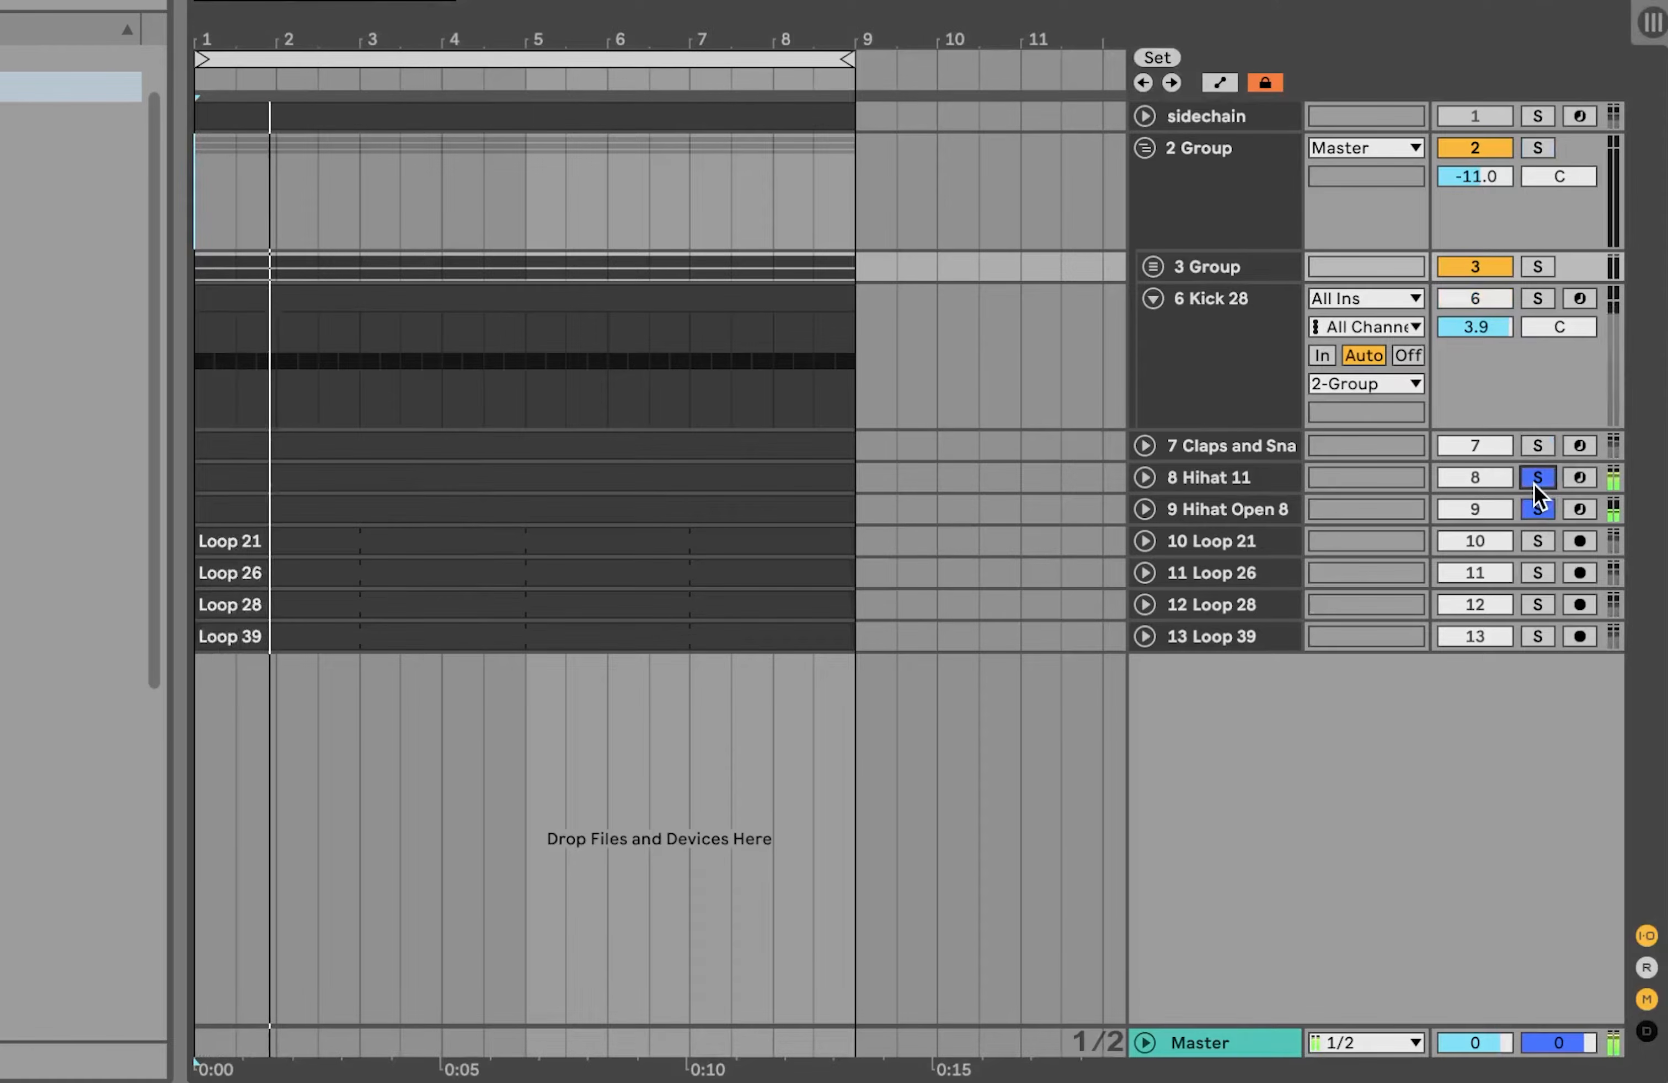
Step: Unfold the Hihat 11 and Hihat Open 8 tracks in the arrangement to show their note patterns
click(1266, 478)
click(1252, 509)
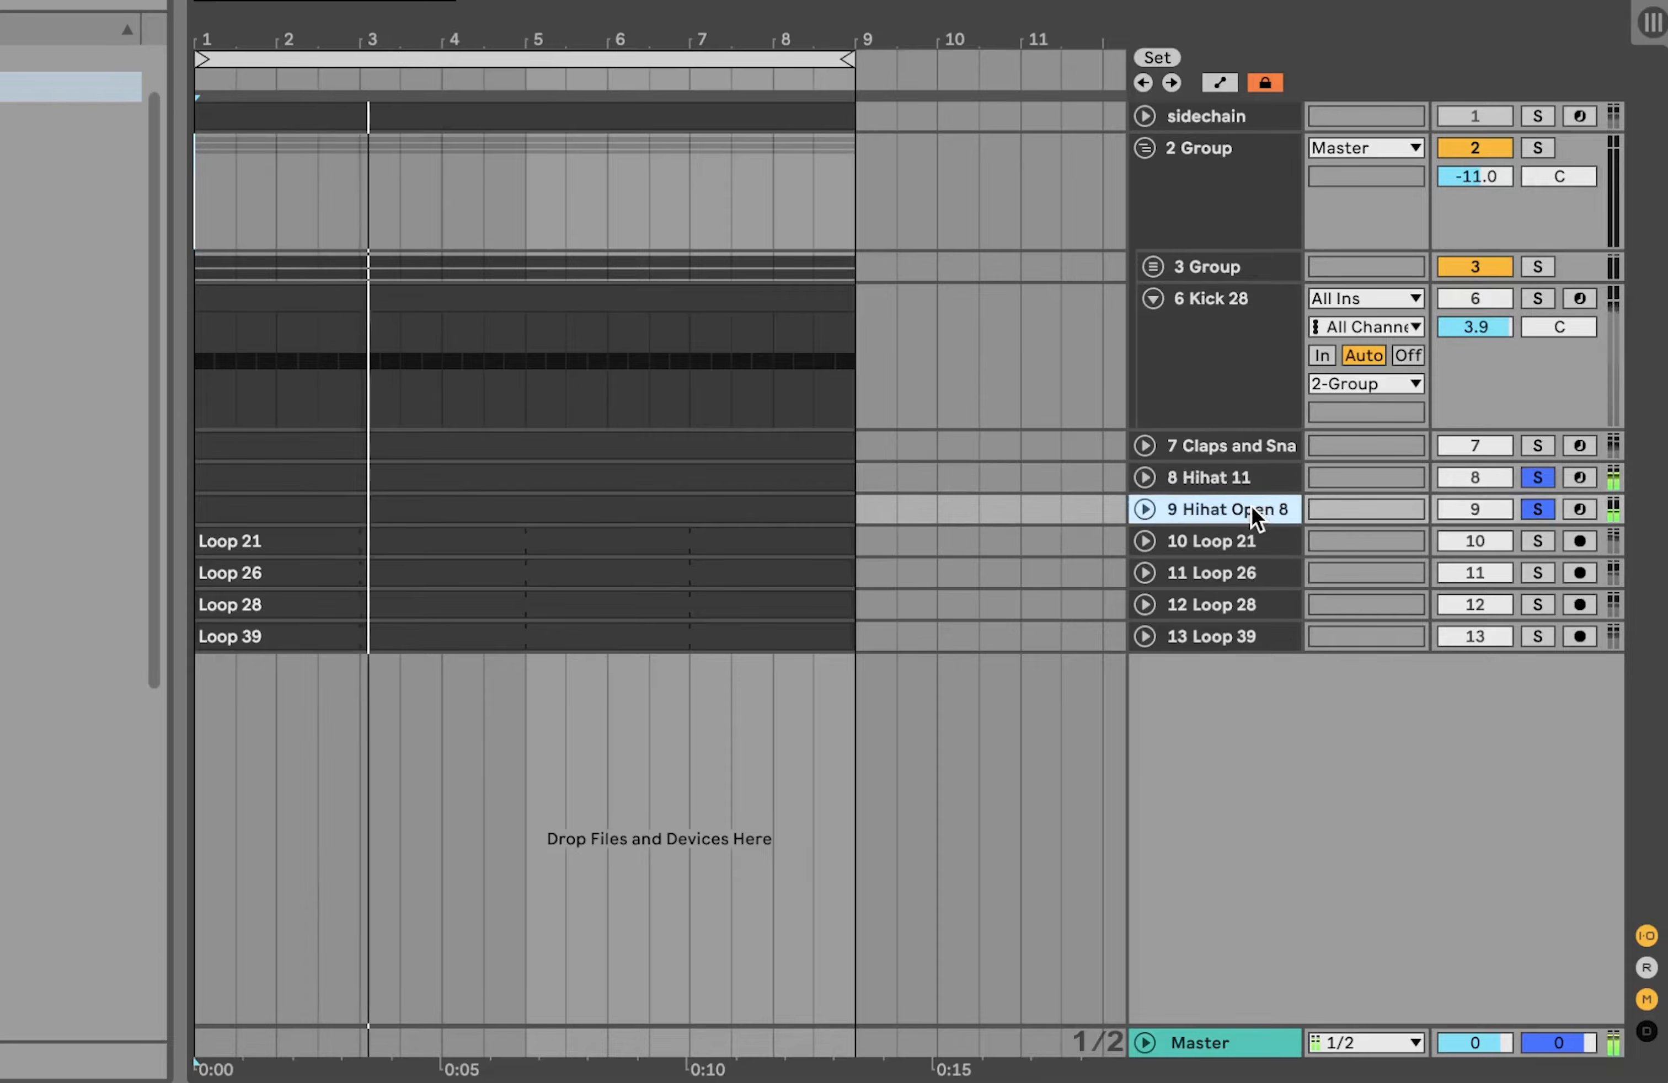
click(1144, 509)
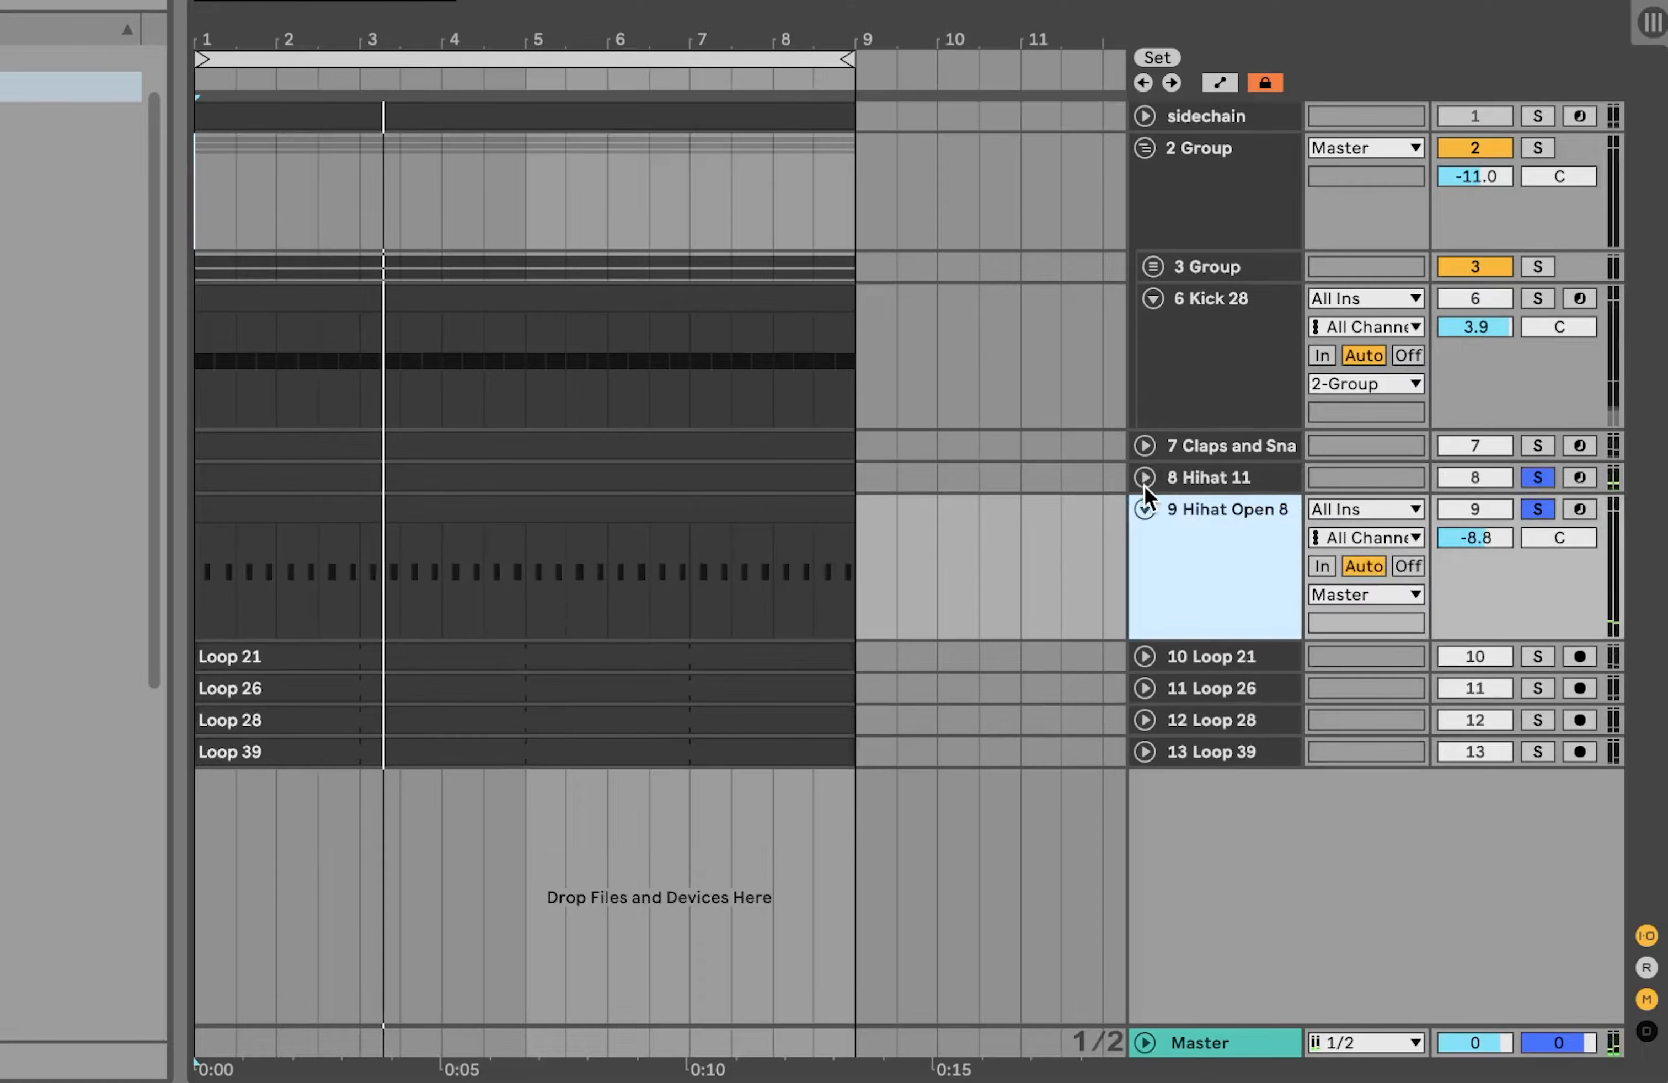
click(1144, 478)
click(1189, 480)
Step: Solo only the Hihat Open 8 track and show its device chain
click(1525, 661)
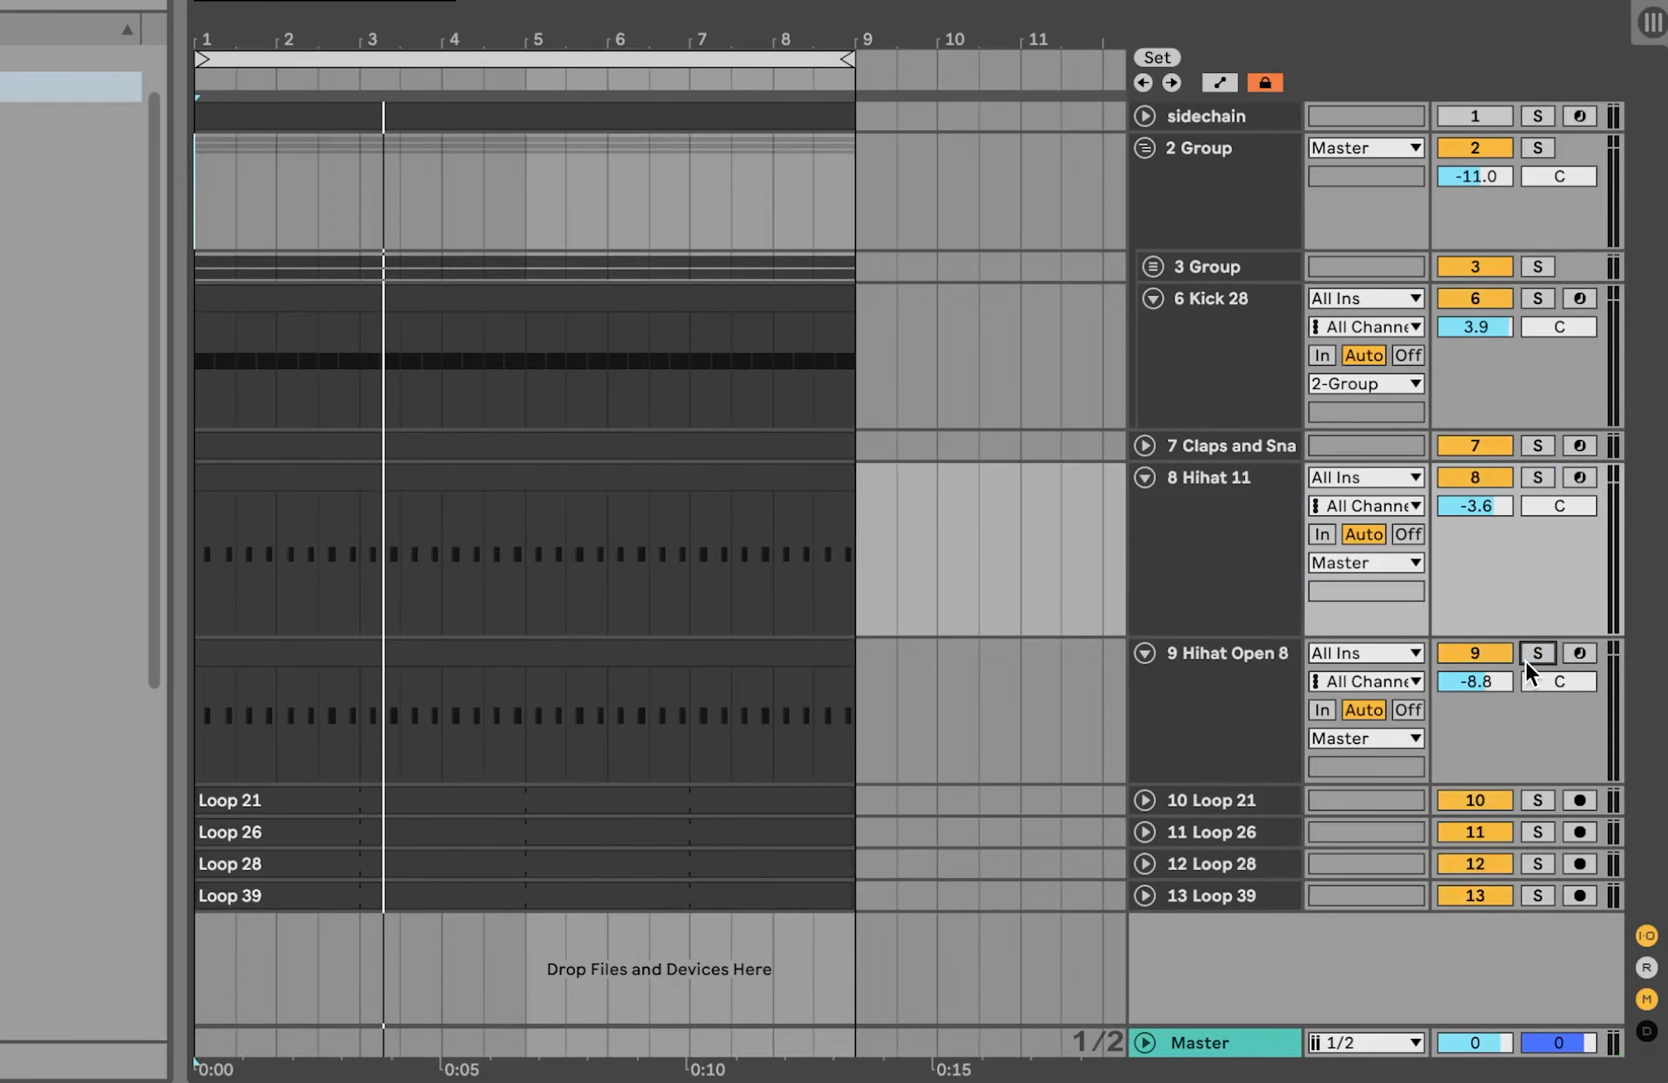
click(1525, 661)
click(1247, 700)
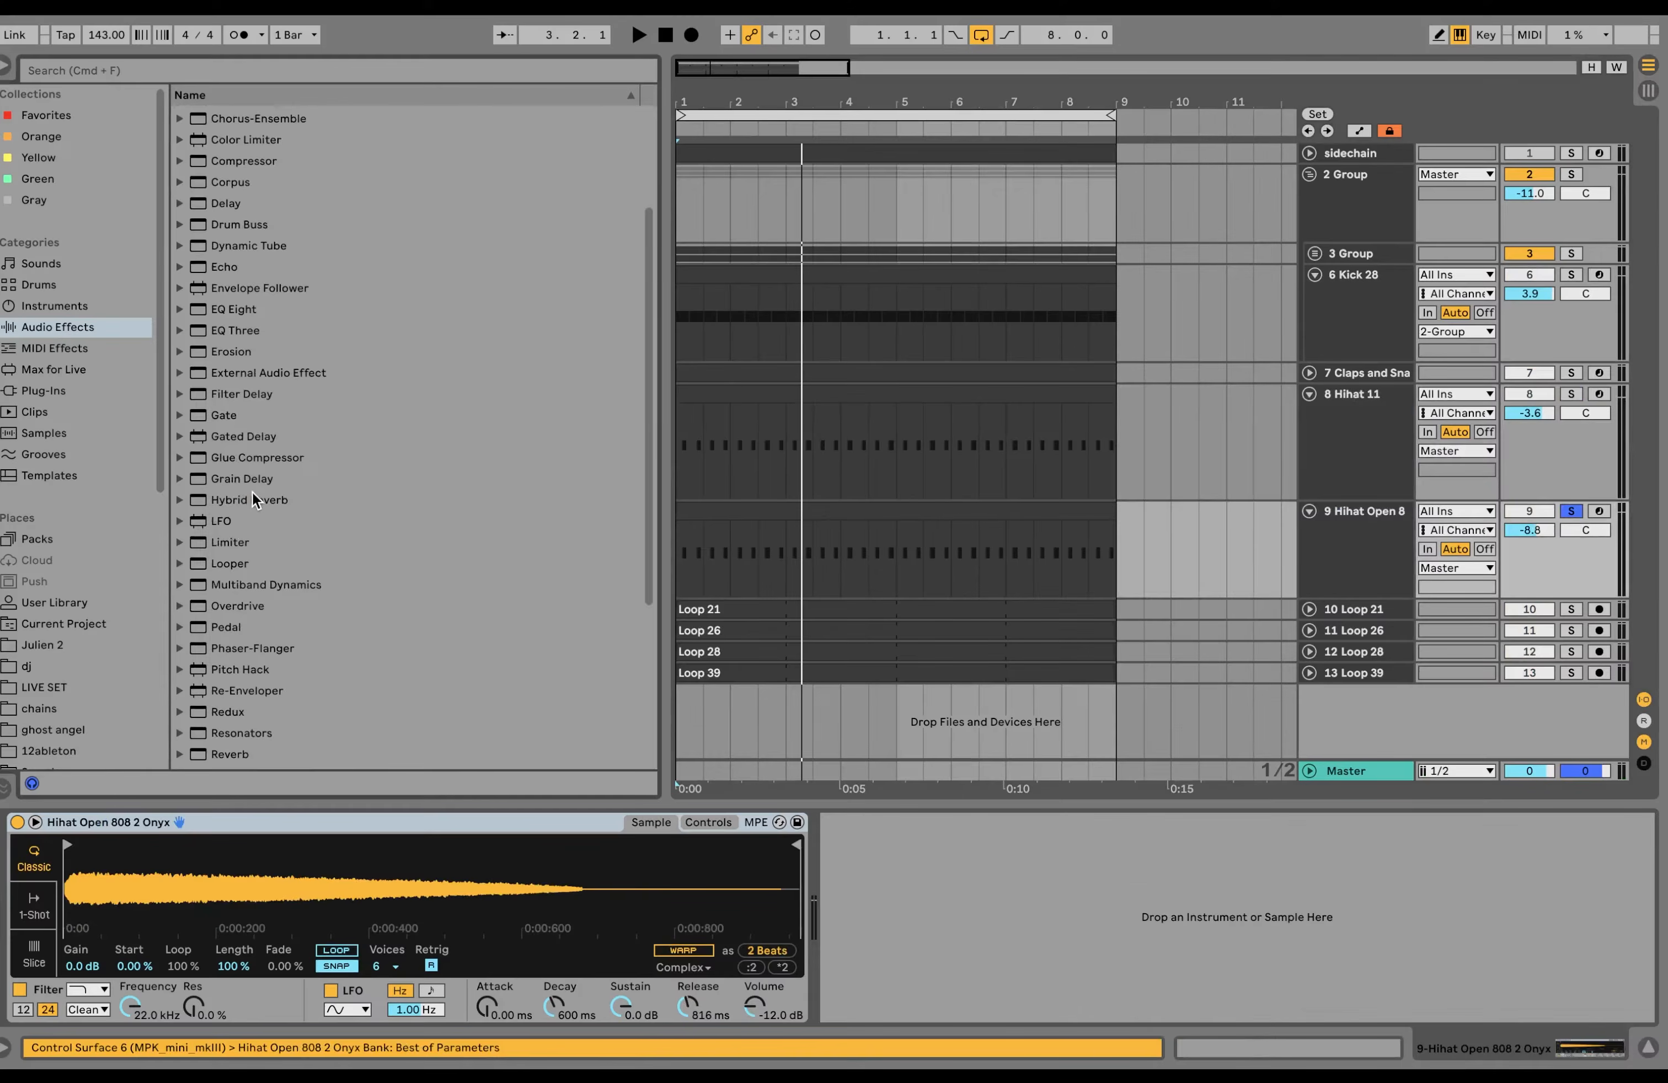
Step: Add a Hybrid Reverb to the Hihat Open 8 track with 100 ms algorithm decay, 4.20 s convolution decay and 43 % convolution size
double_click(250, 499)
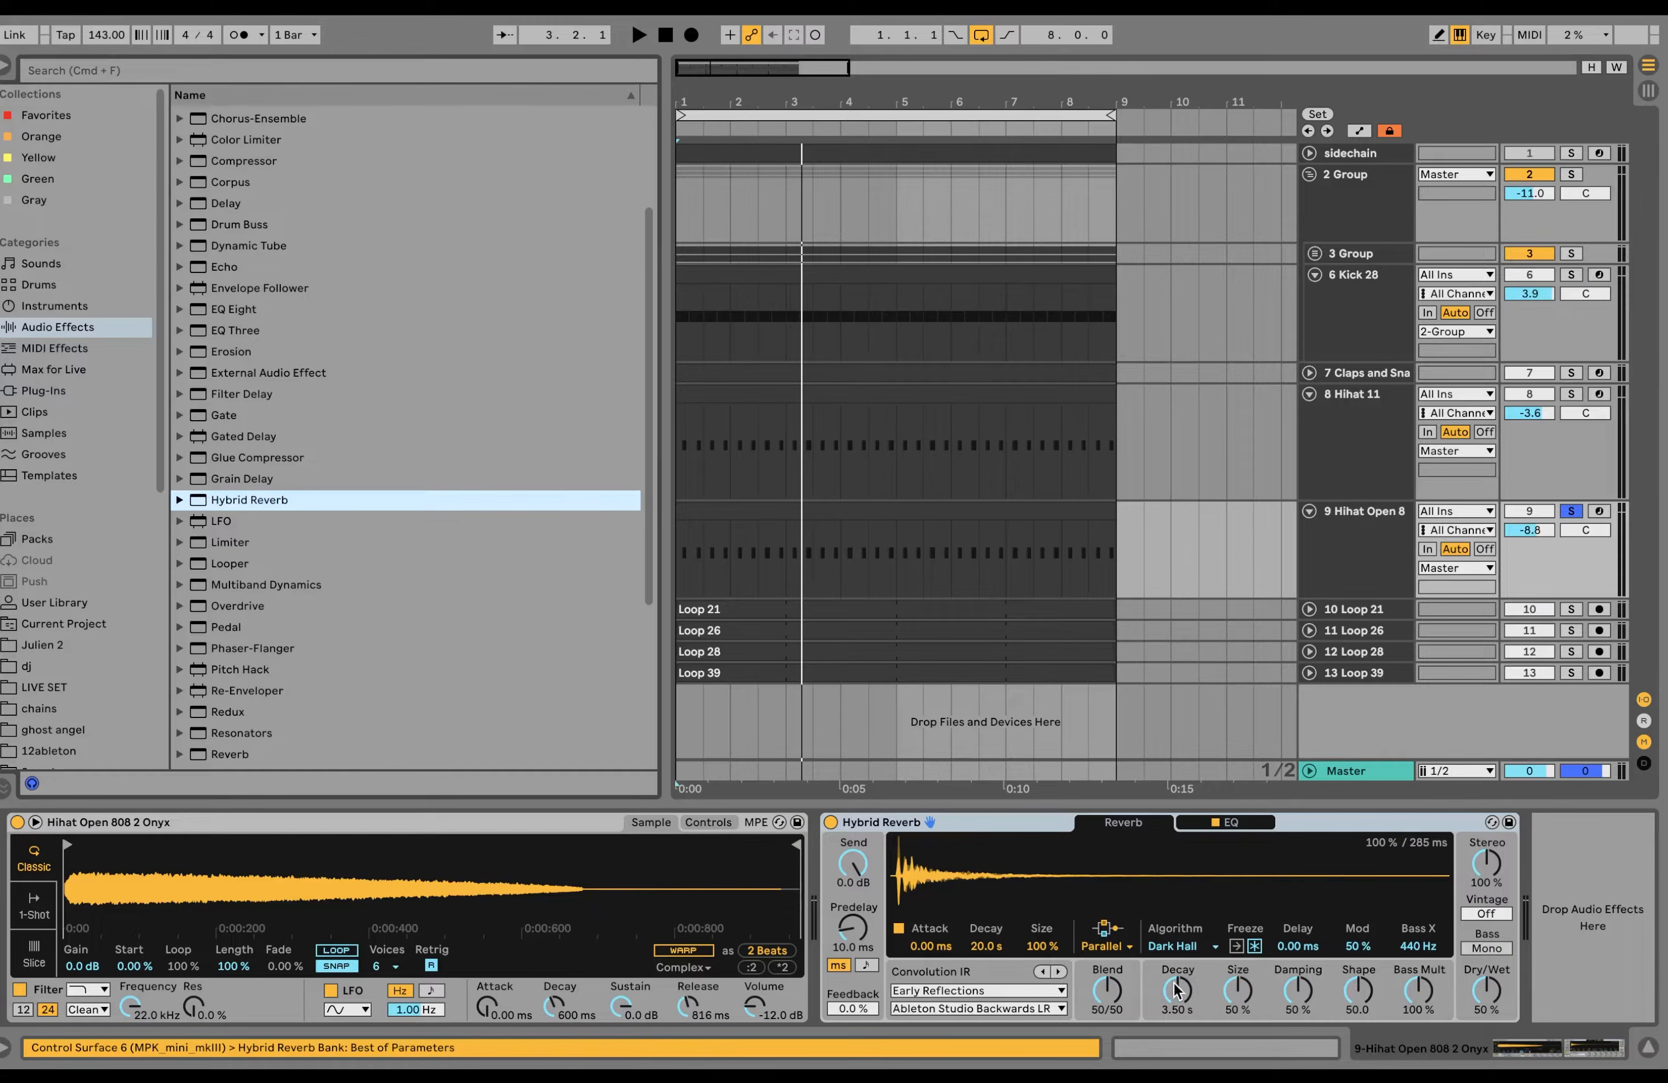
drag(1176, 991, 1177, 991)
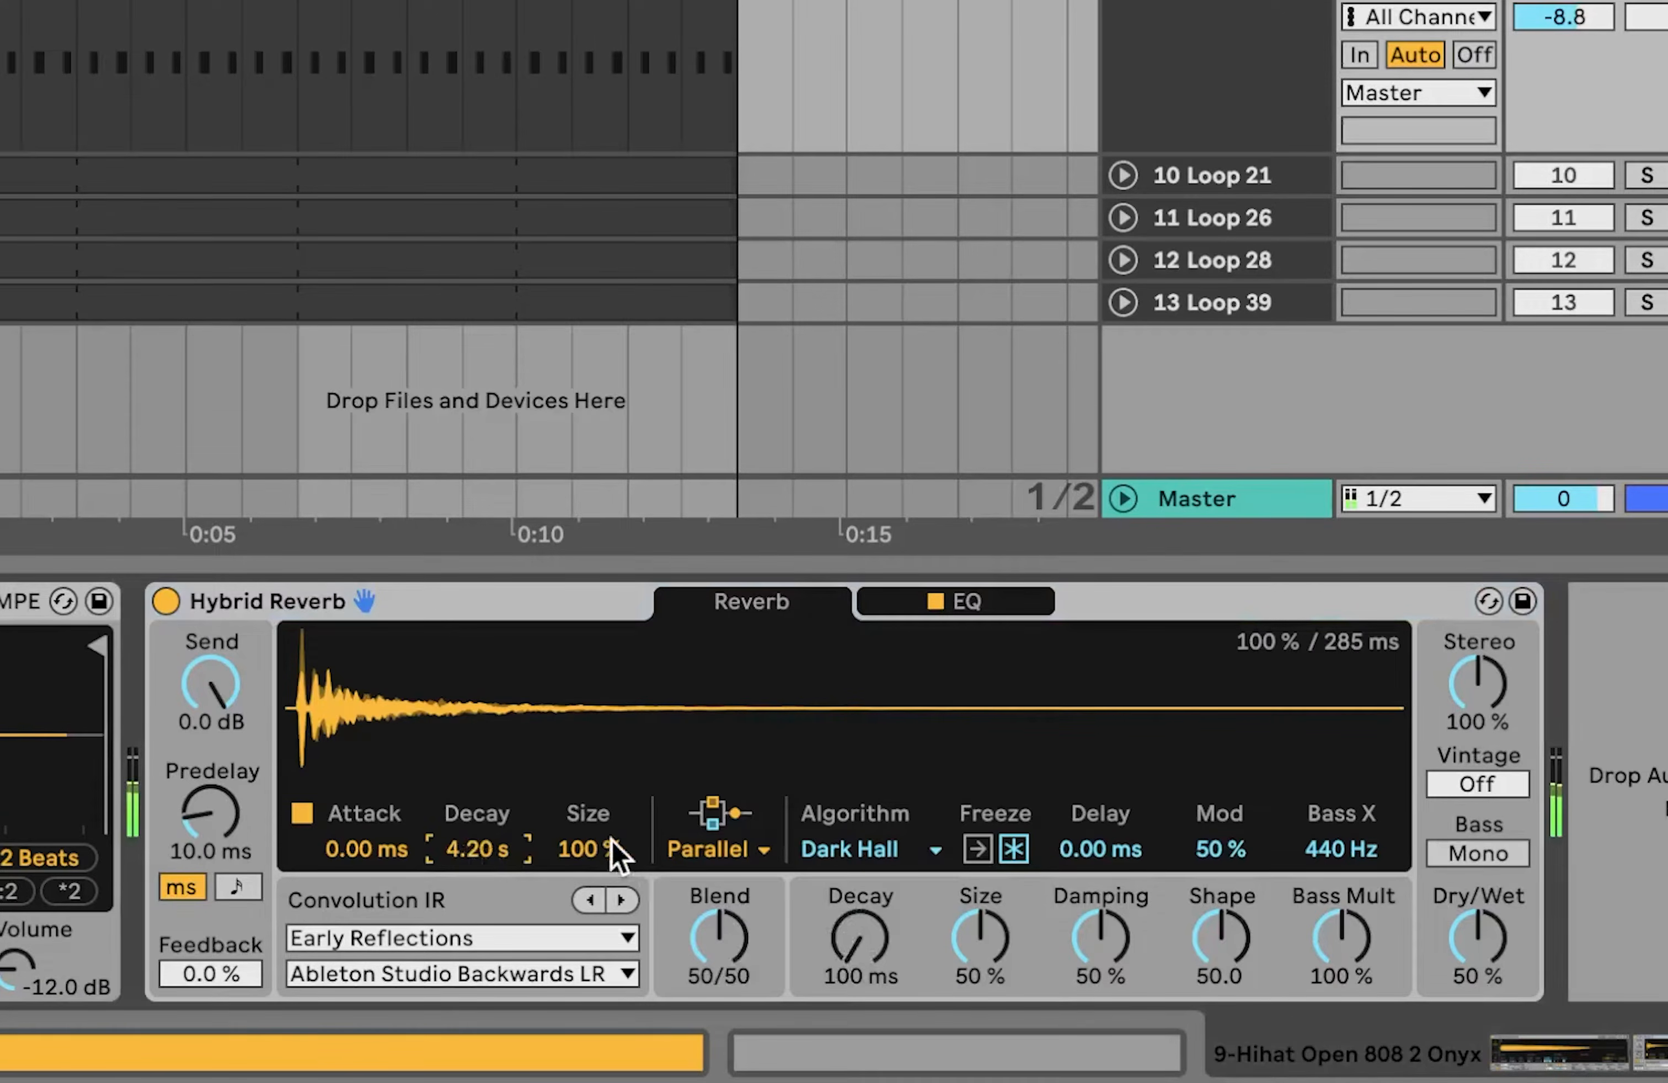
drag(611, 840, 611, 841)
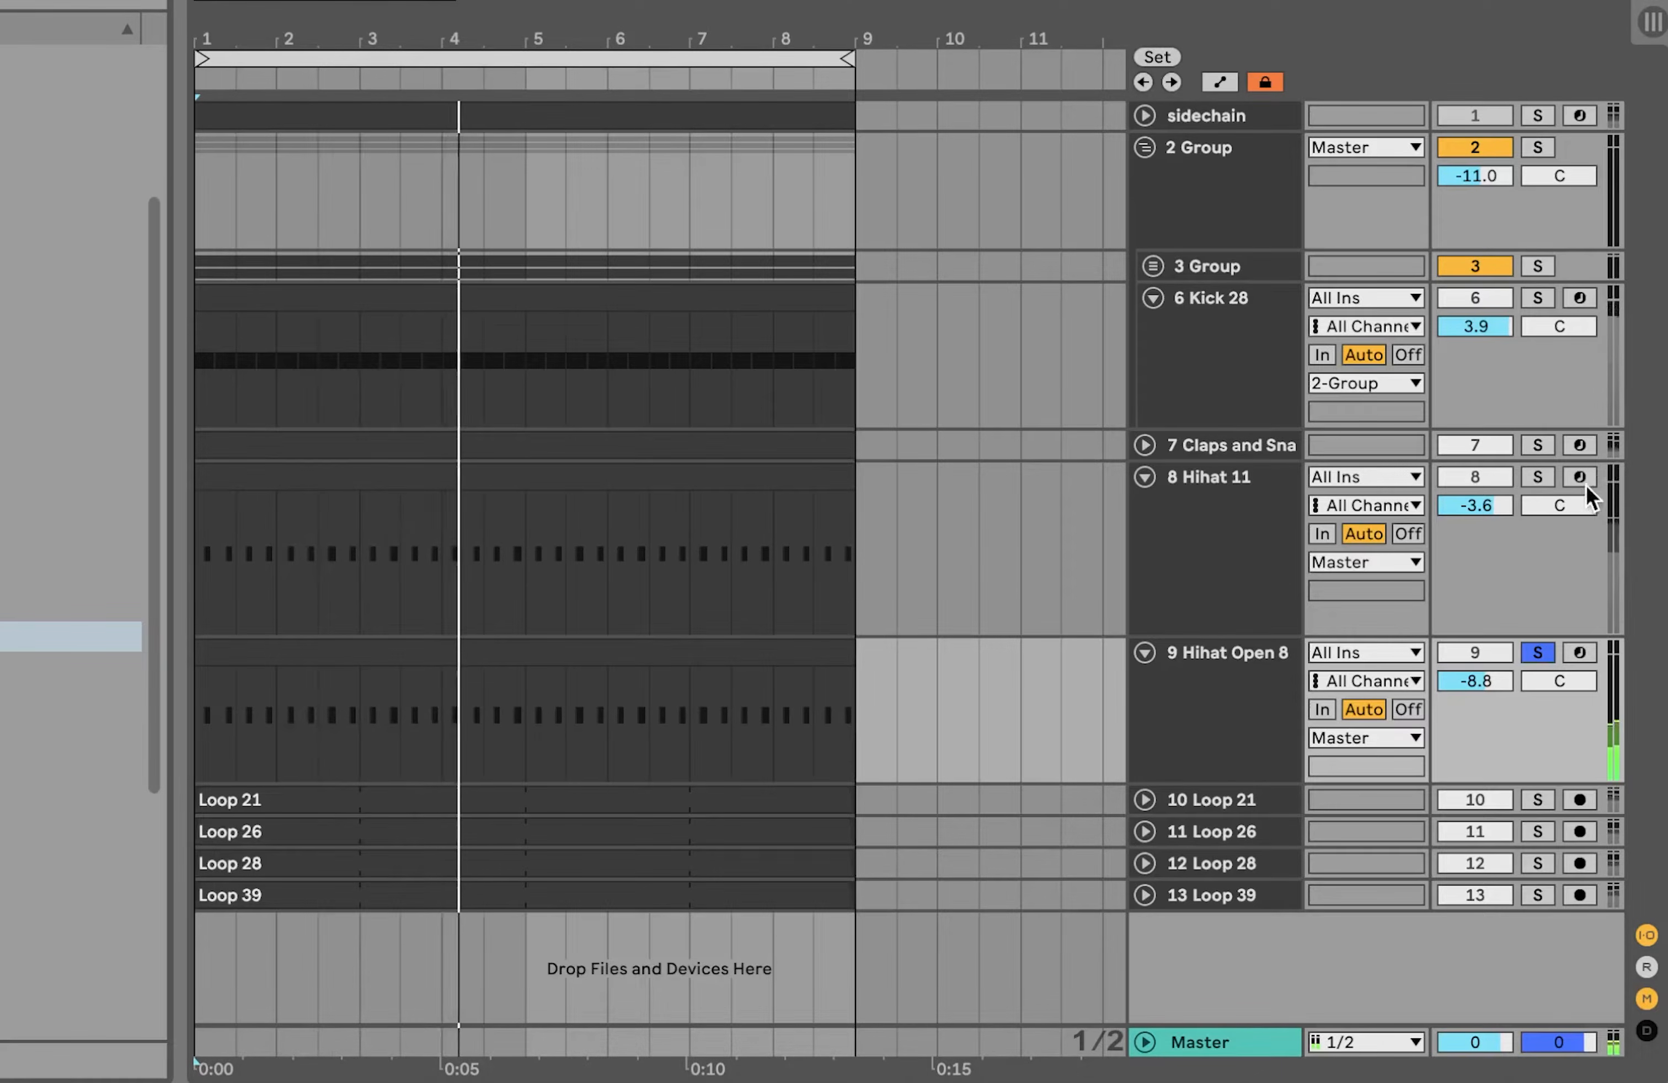
Step: Solo Hihat 11 together with Hihat Open 8, and clear both solos to compare the hats in the full loop
click(1545, 480)
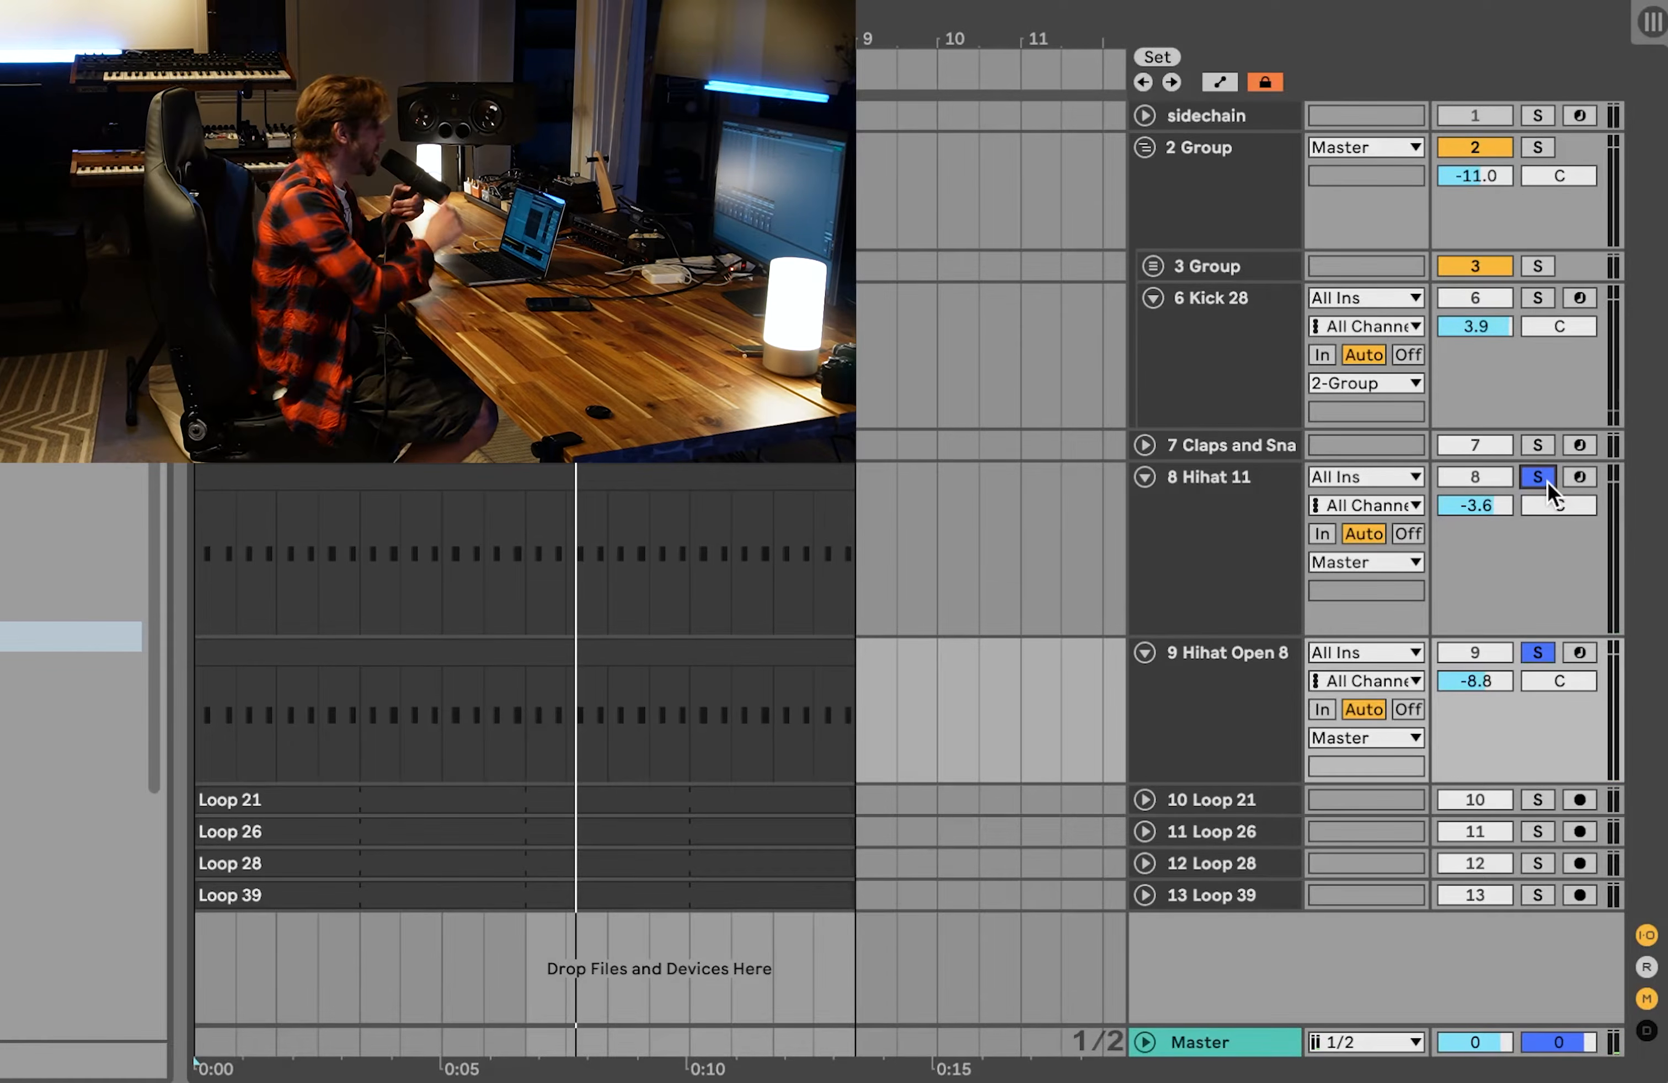
click(1538, 478)
click(1223, 539)
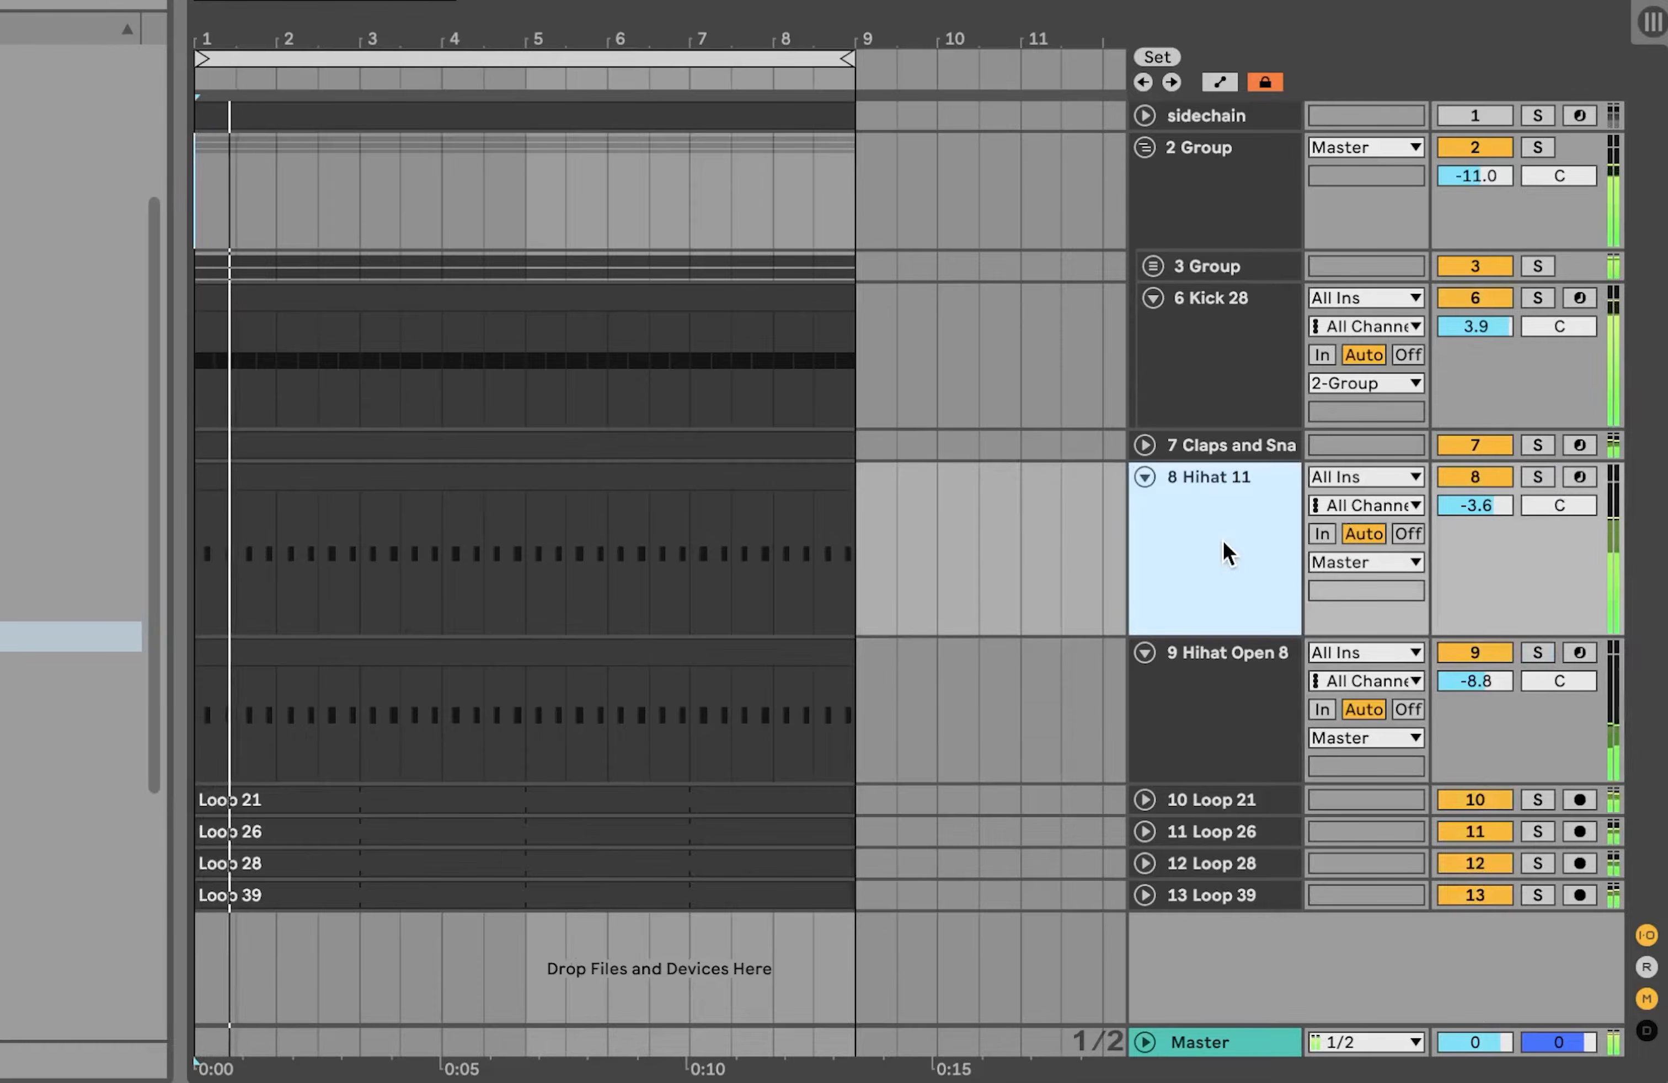
click(1224, 674)
click(1200, 532)
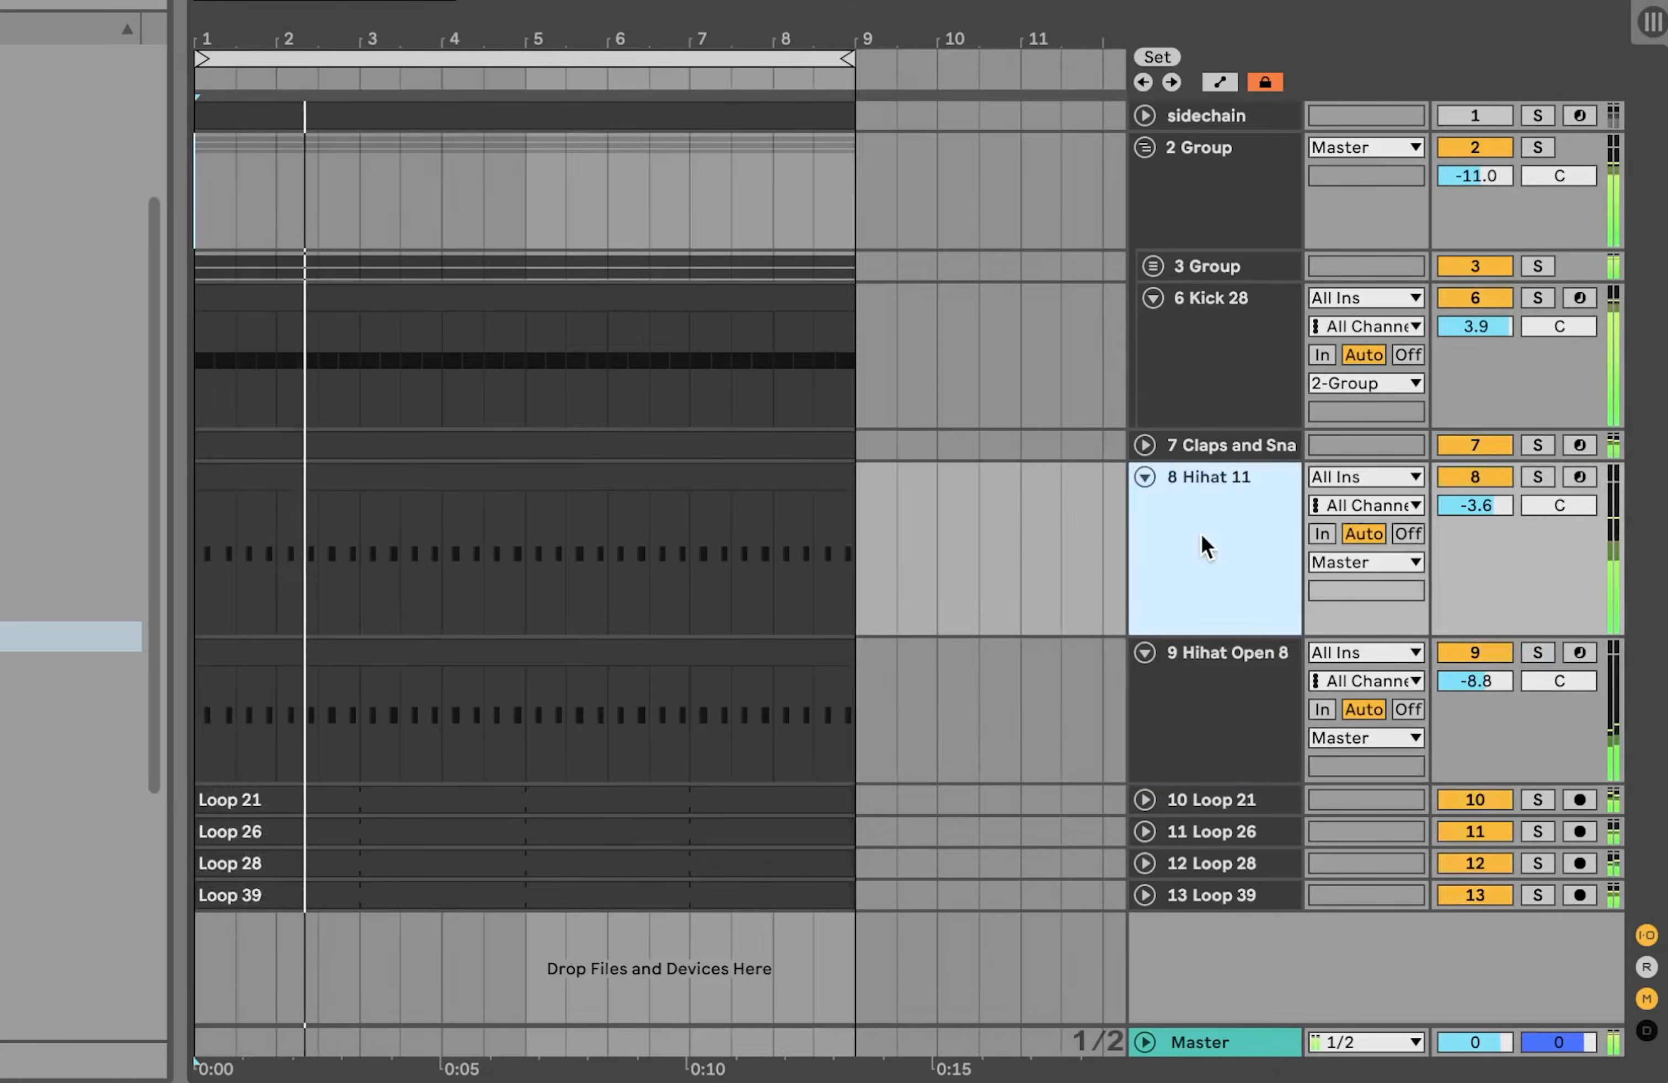
Step: Solo the Hihat 11 track, add an EQ Eight to it and expand the equalizer's display
click(1541, 476)
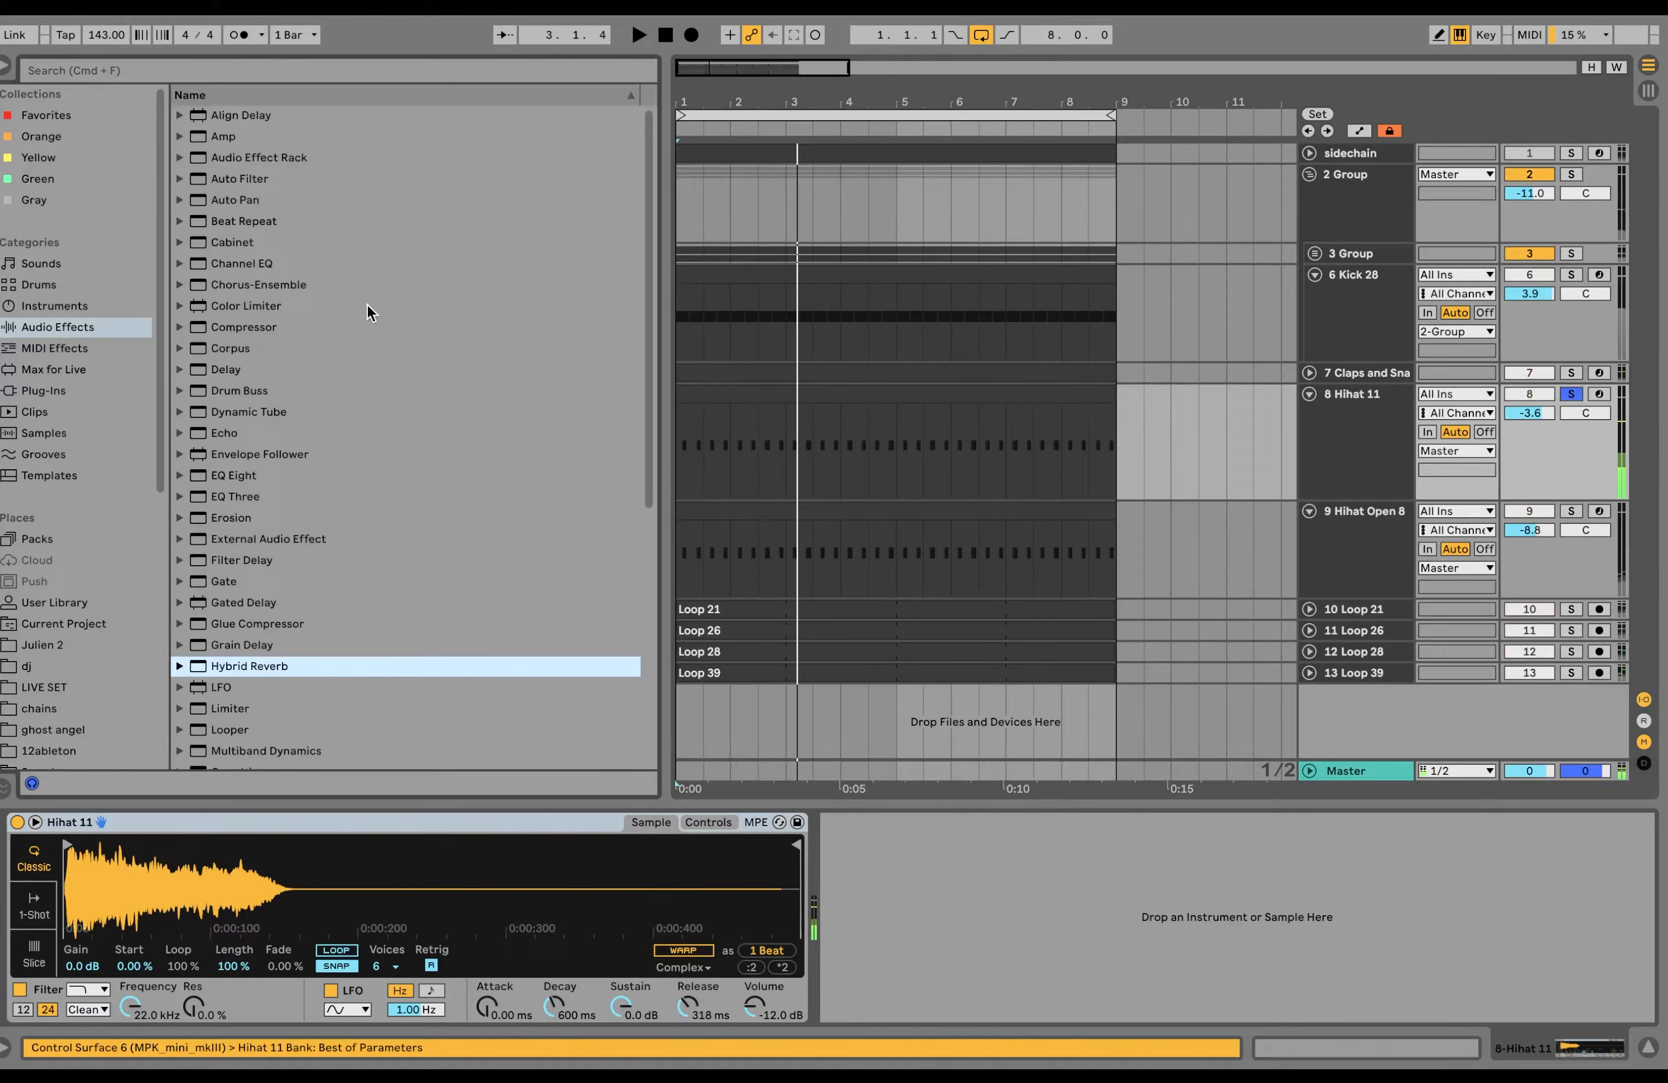
scroll(359, 309, down, 3)
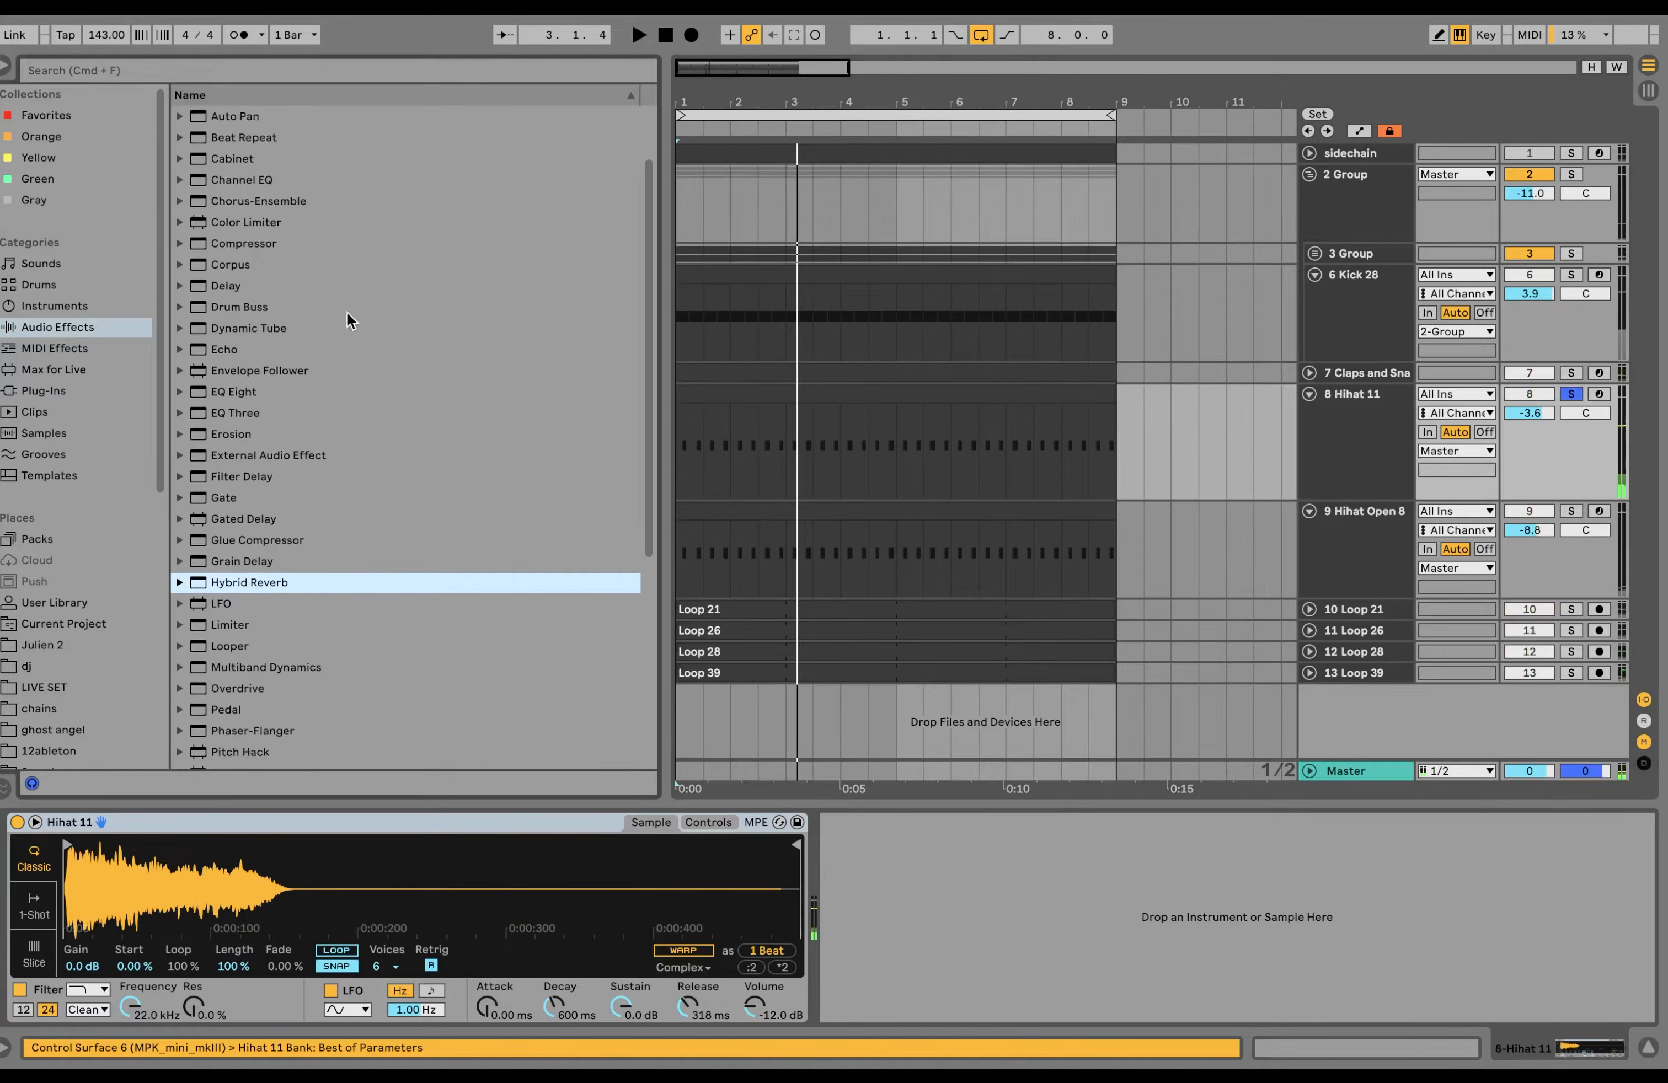
double_click(241, 391)
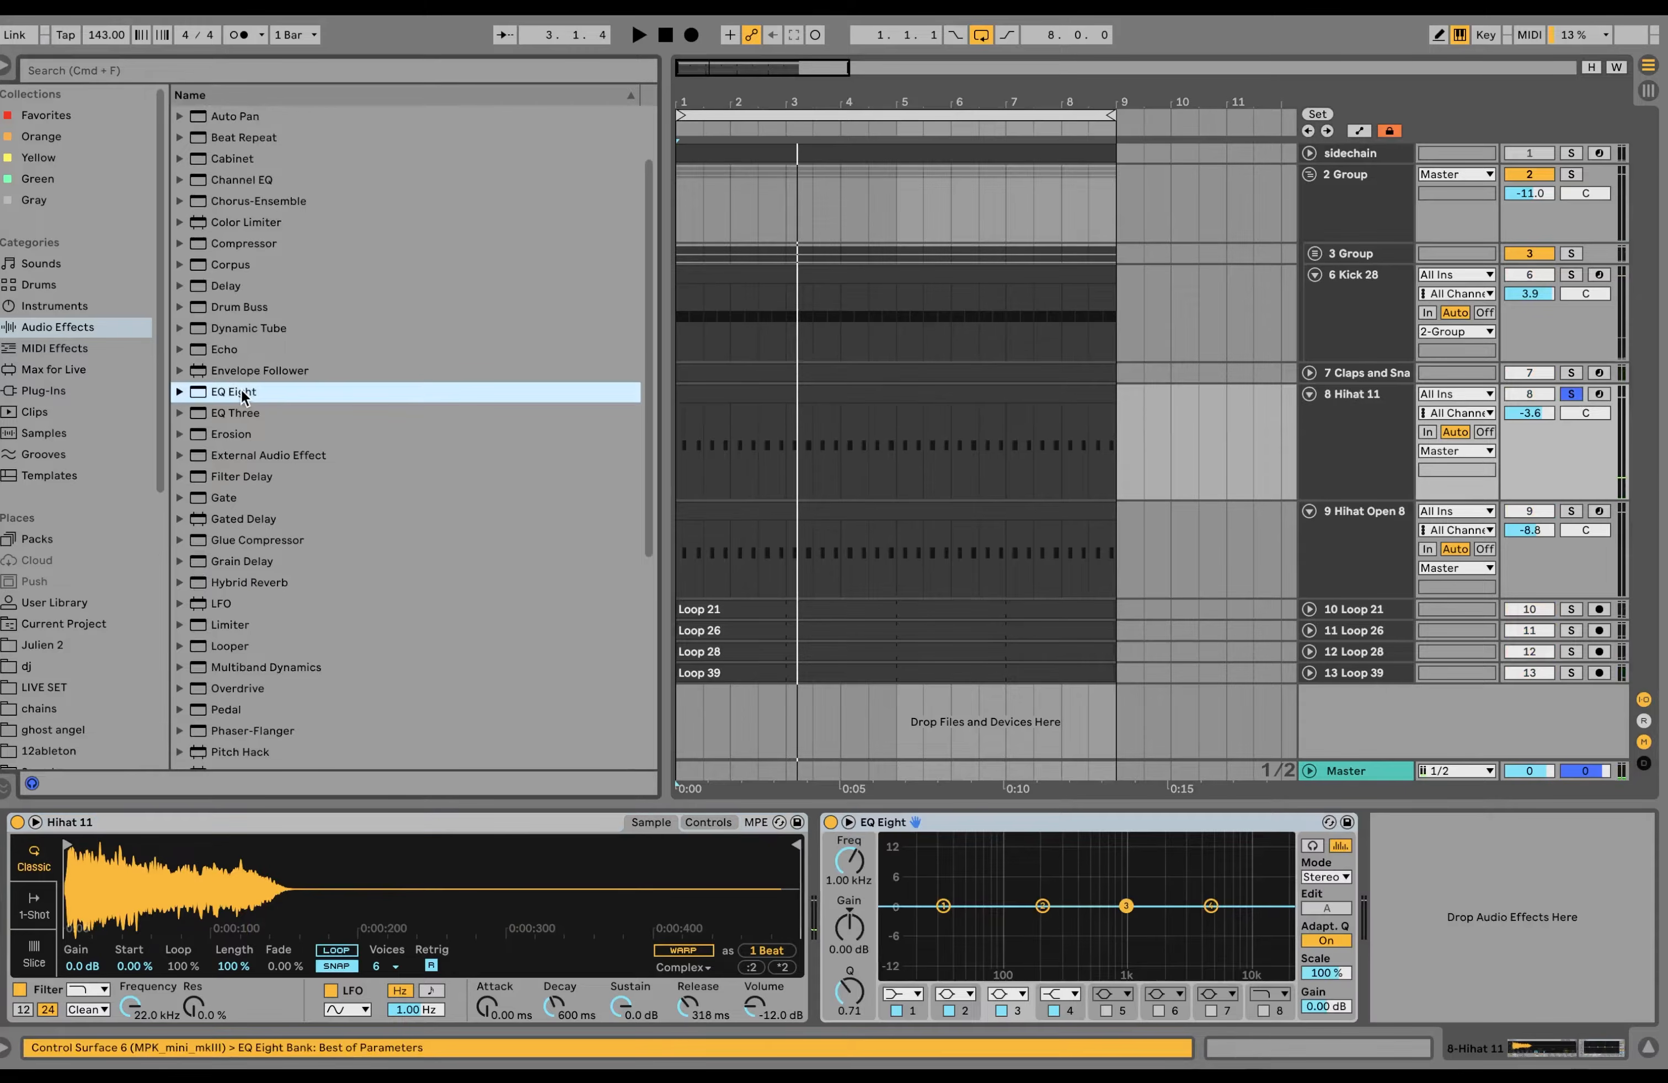
click(849, 823)
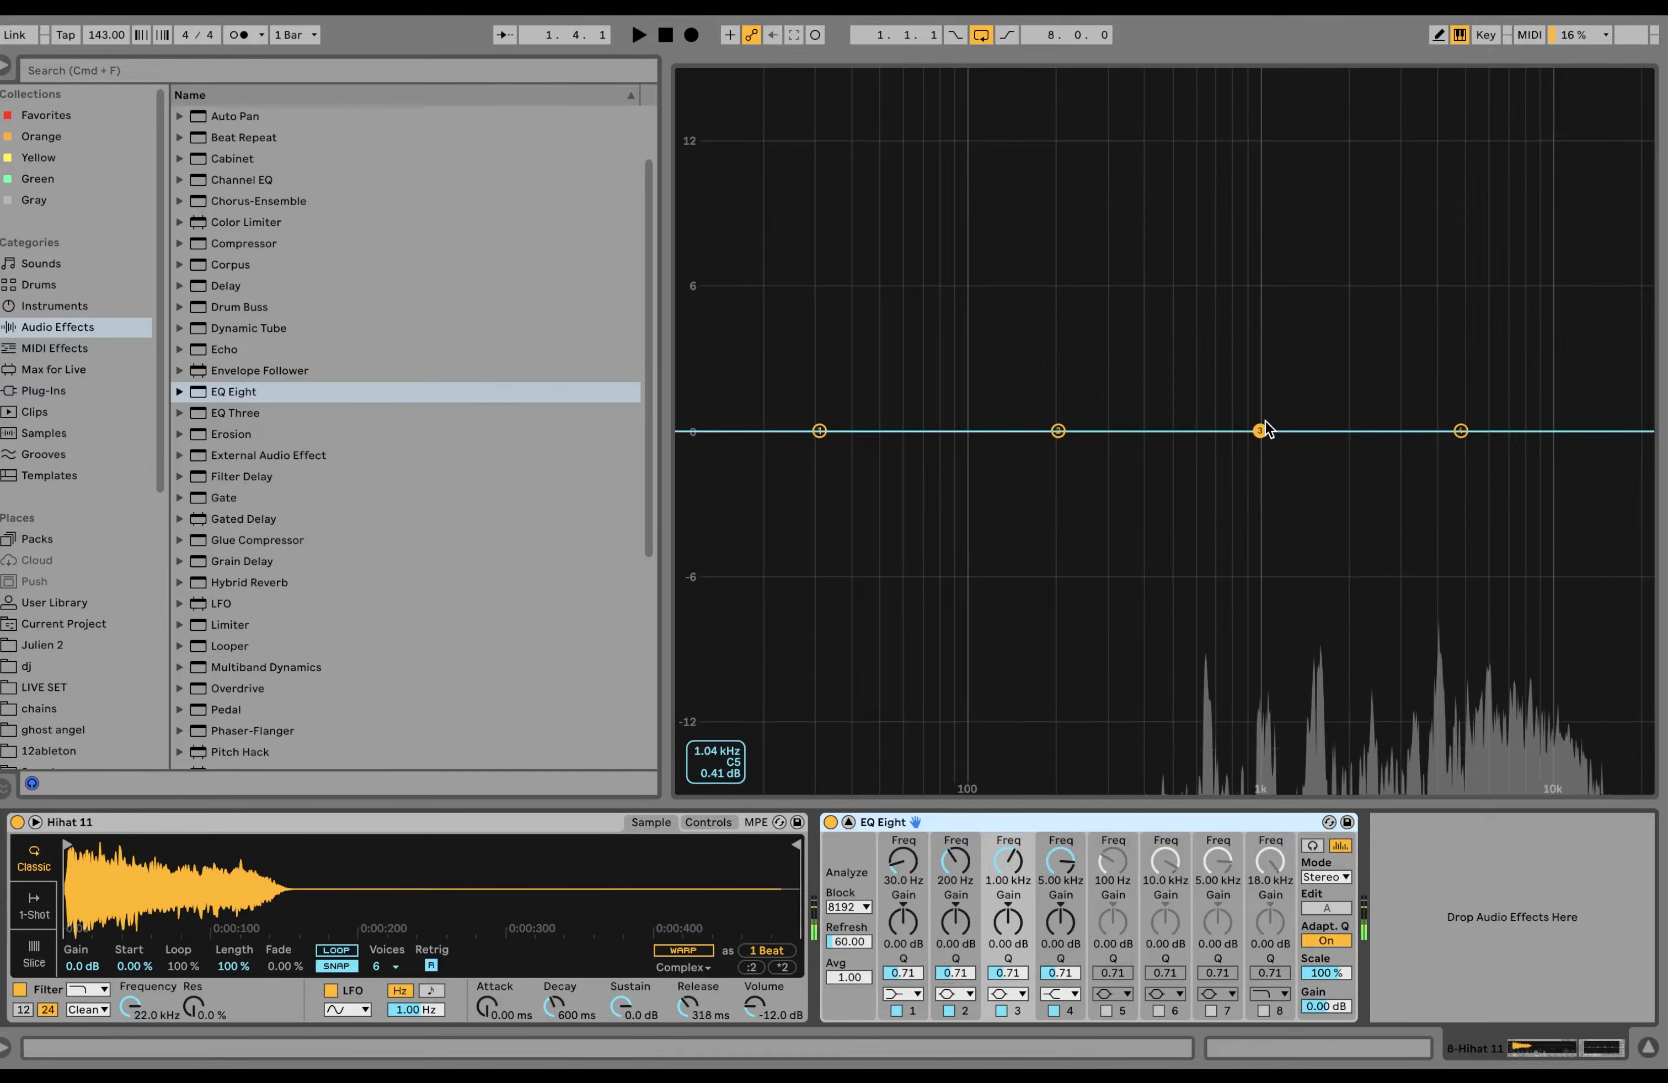
Step: Boost EQ band 3 to find the resonance at 4.02 kHz, and cut it to -3.10 dB with a Q of 2.78
drag(1261, 431, 1435, 74)
key(space)
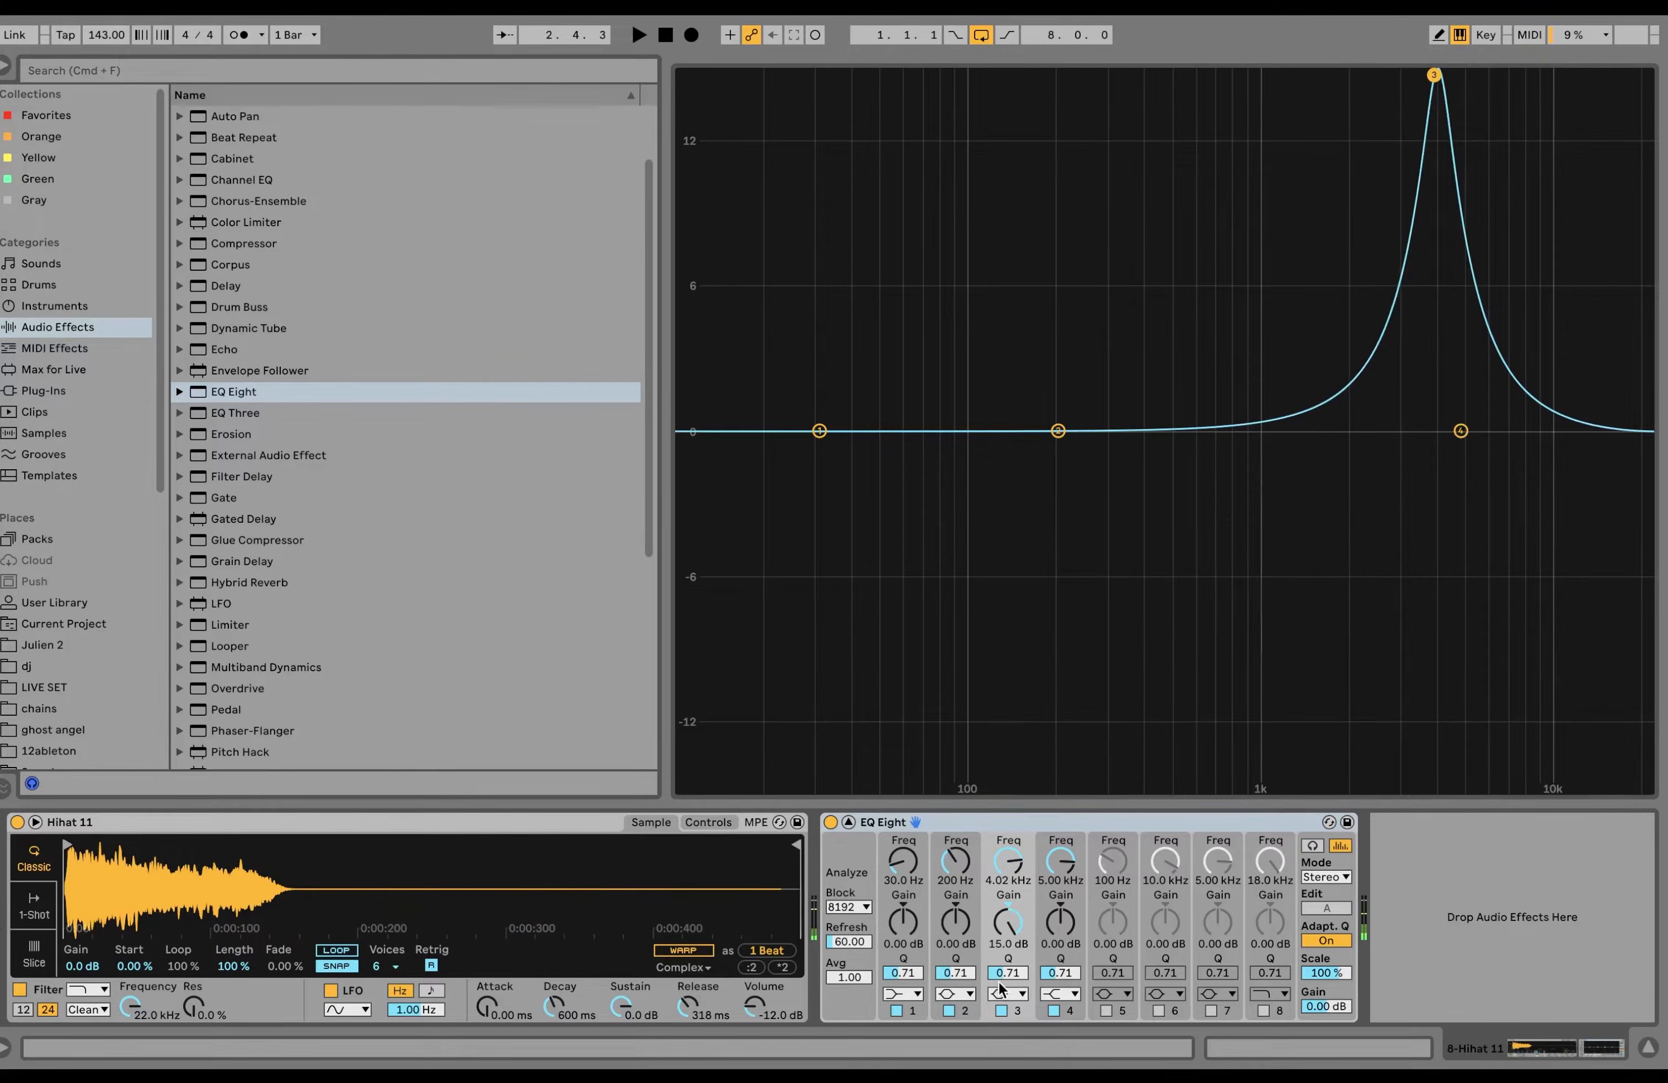
click(1004, 993)
click(1010, 994)
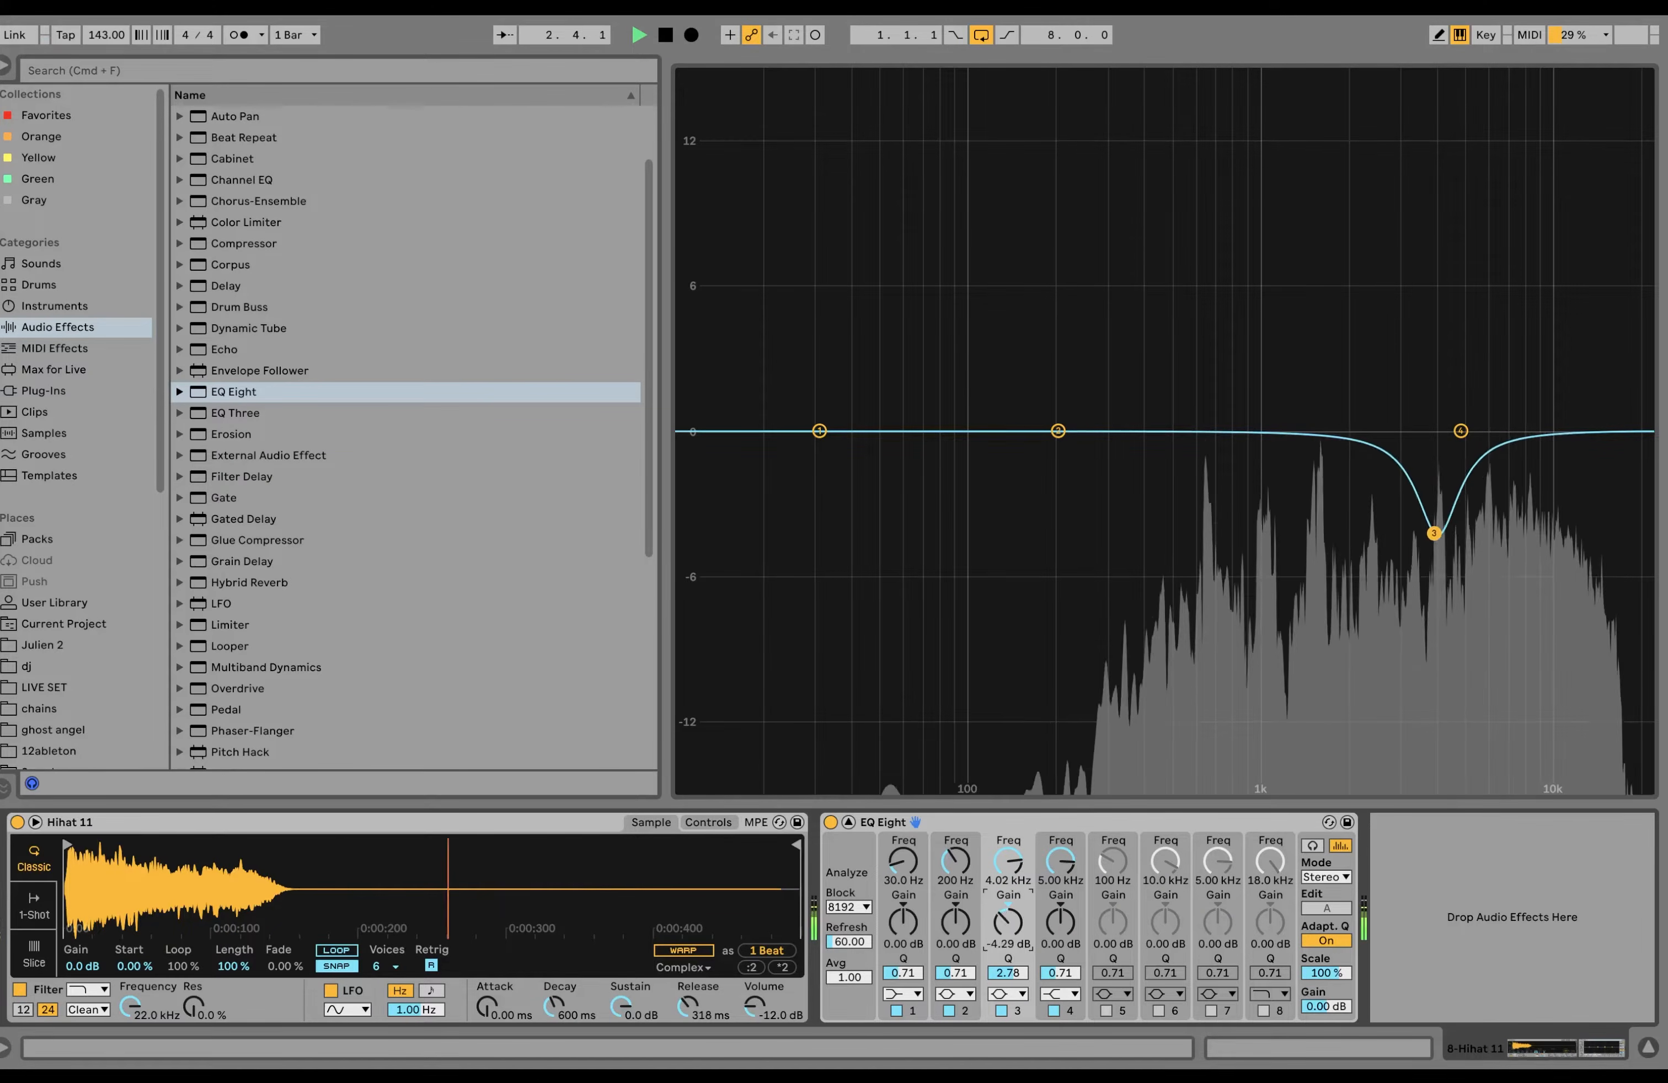
Step: Enable EQ band 5, sweep it to the resonance at 1.55 kHz, and cut it to -3.98 dB with a Q of 8.00
click(1106, 1011)
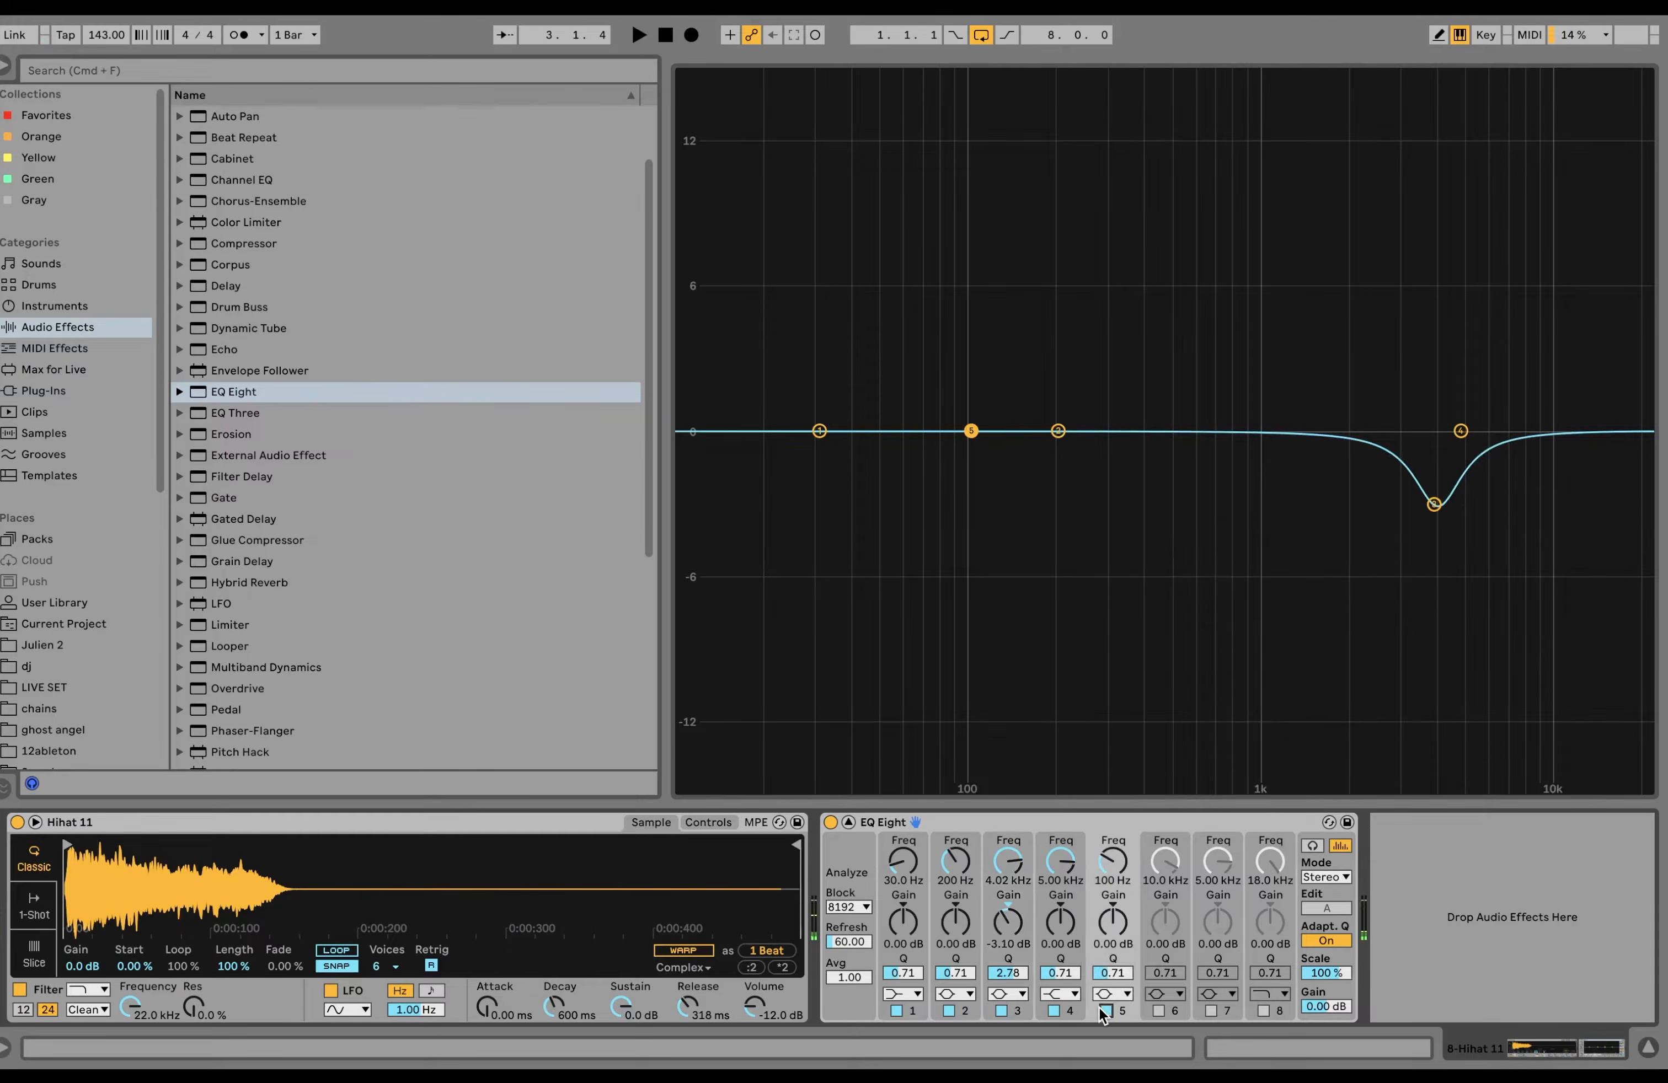
key(space)
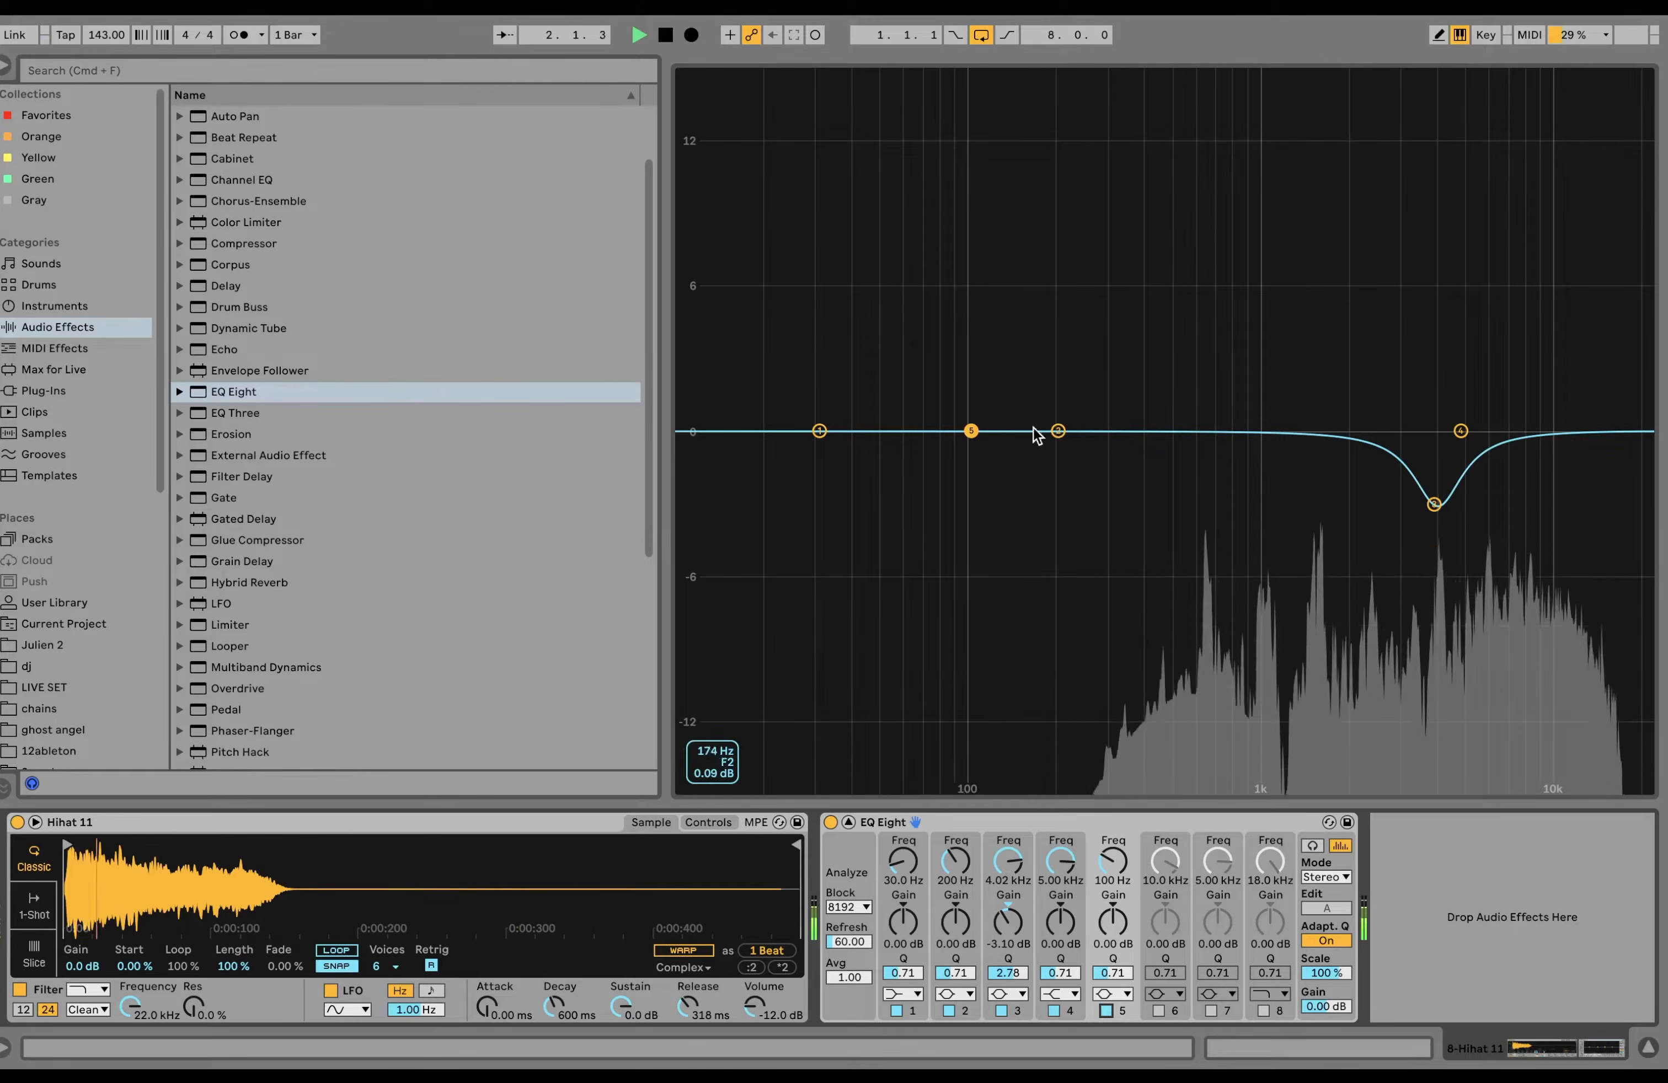
drag(972, 431, 1211, 368)
drag(1328, 313, 1313, 180)
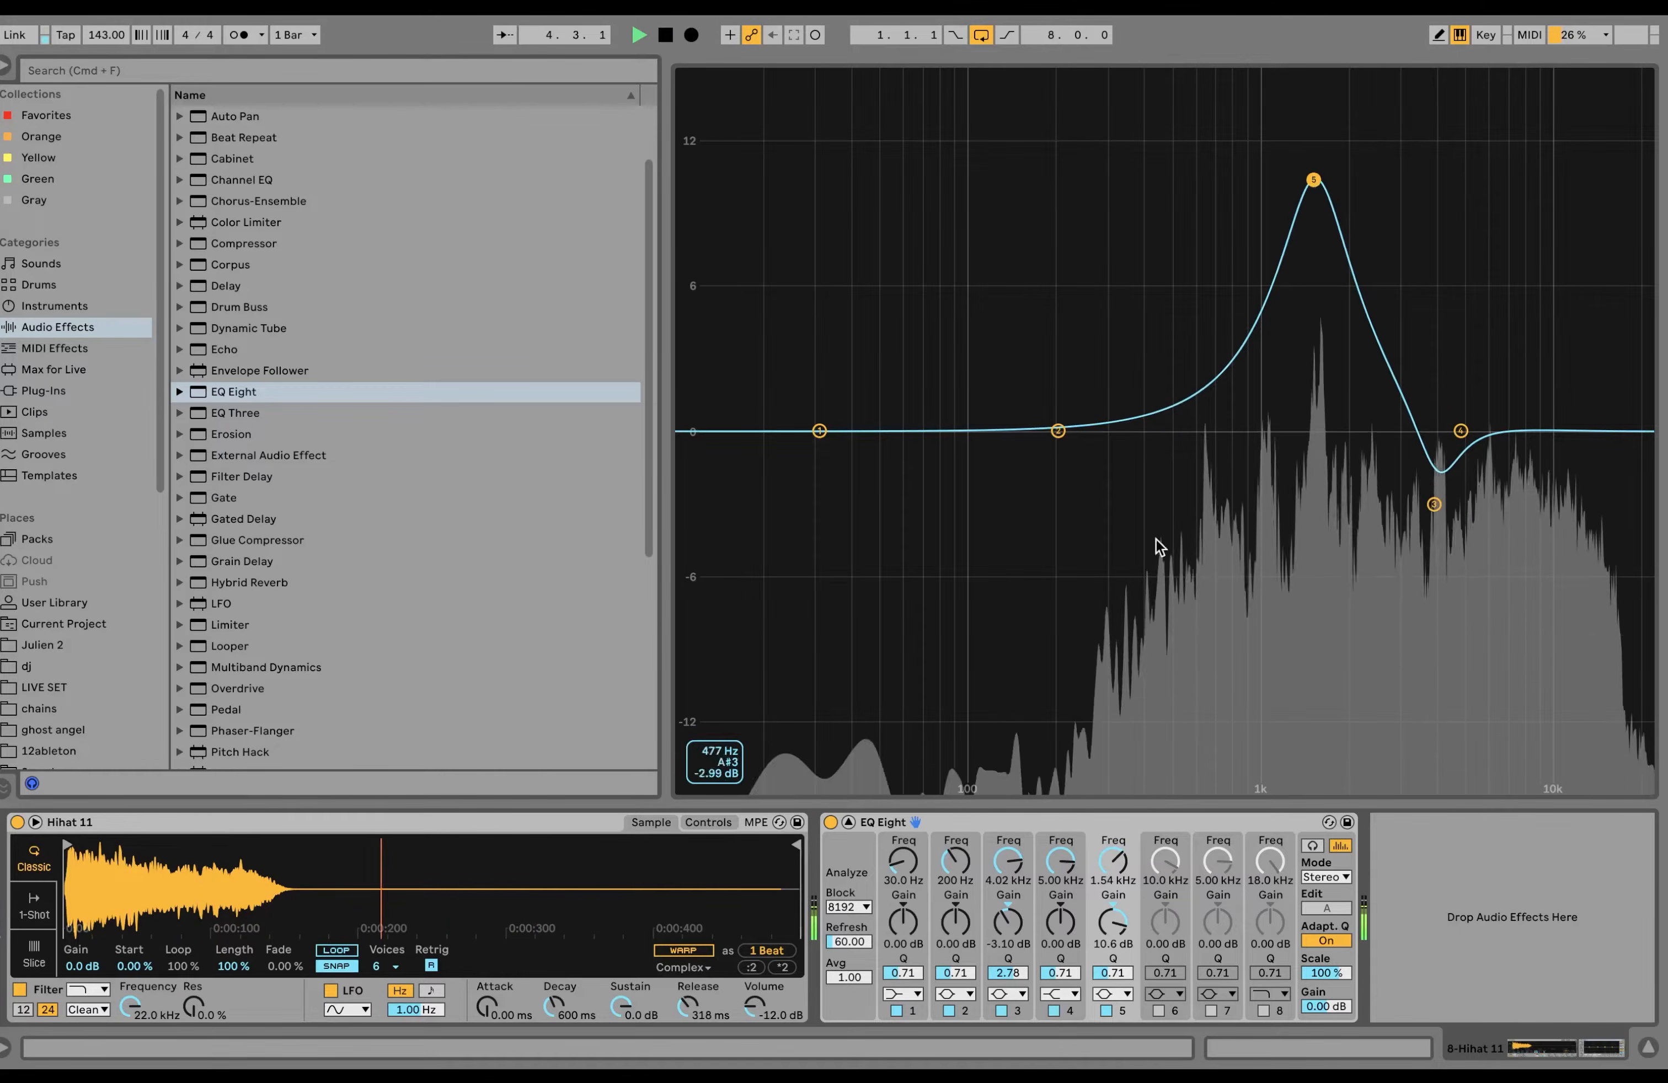
drag(1113, 974, 1113, 907)
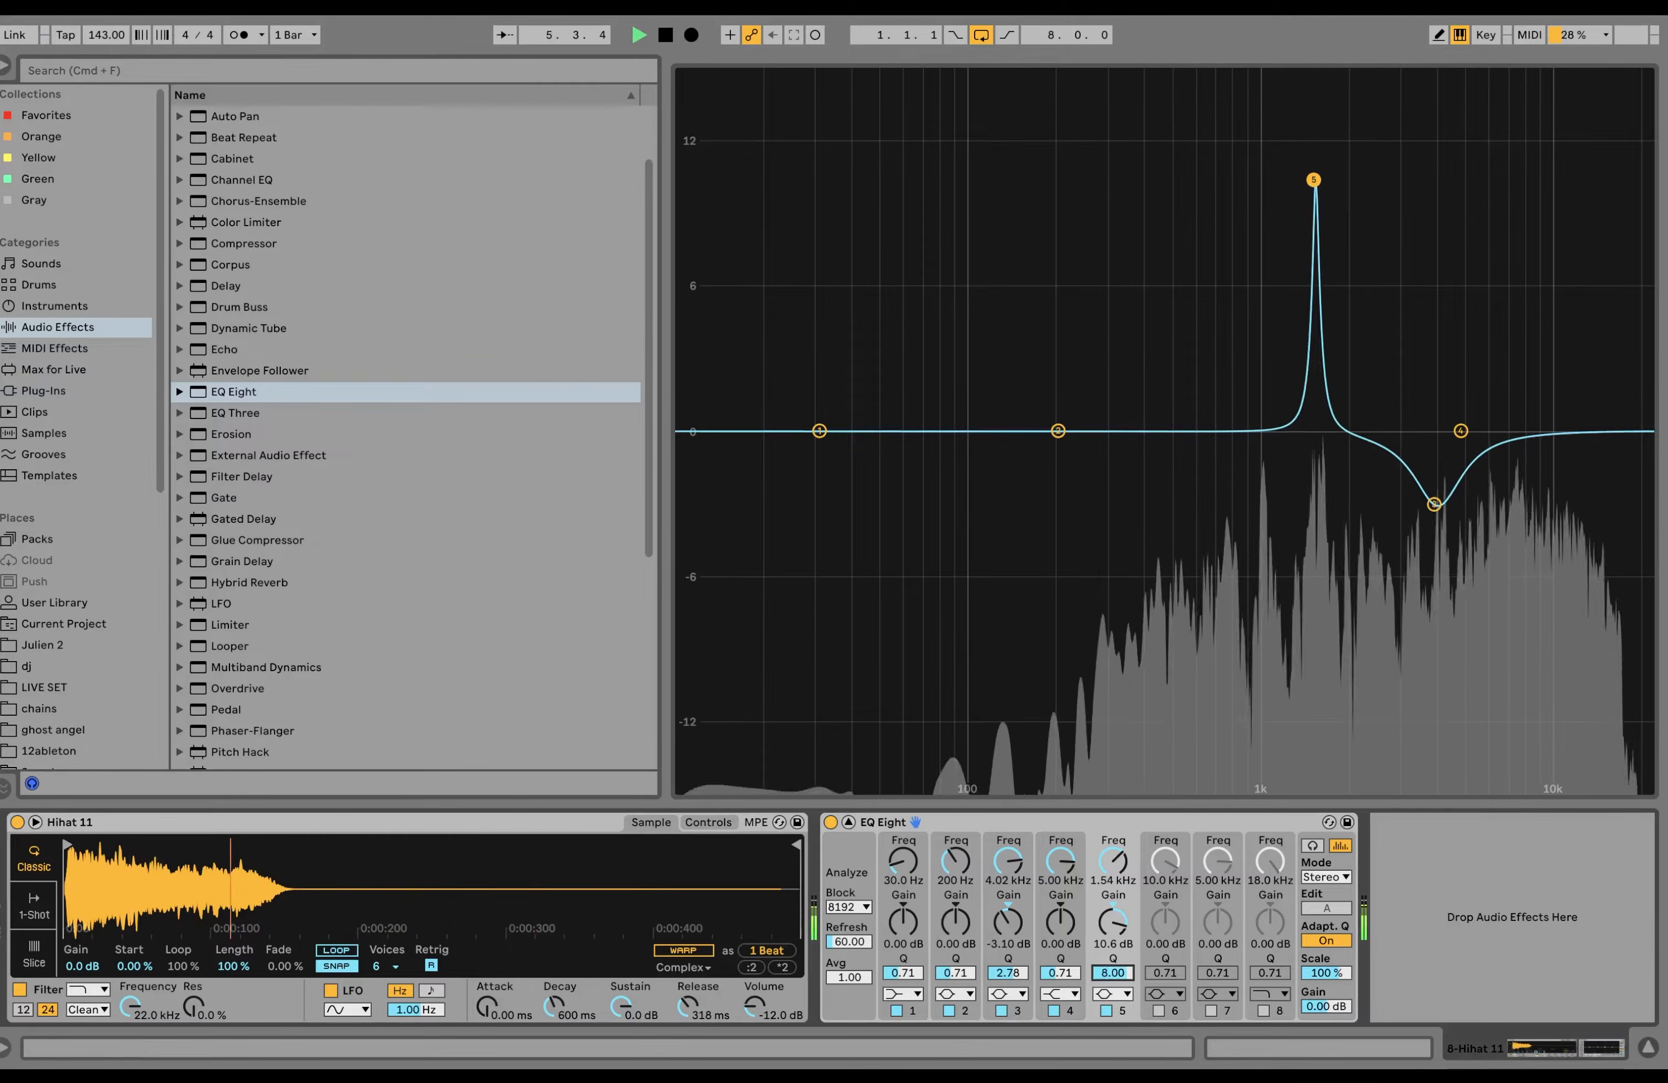
drag(1314, 179, 1314, 75)
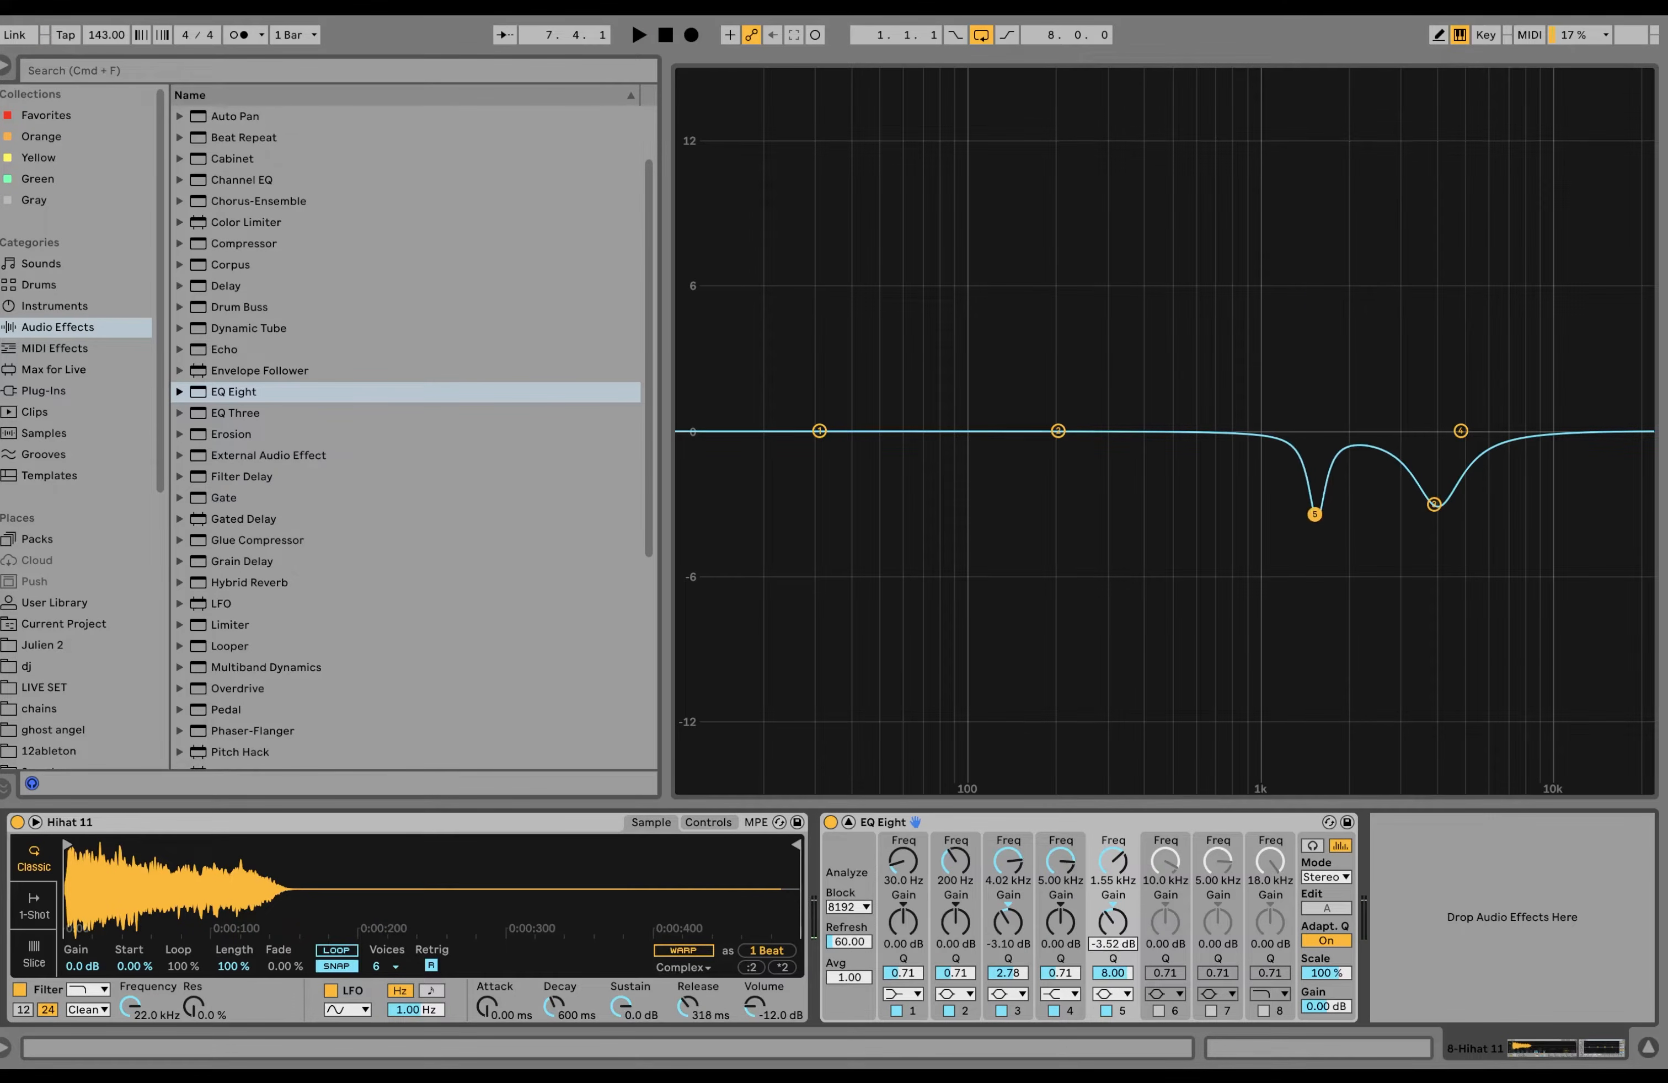
key(space)
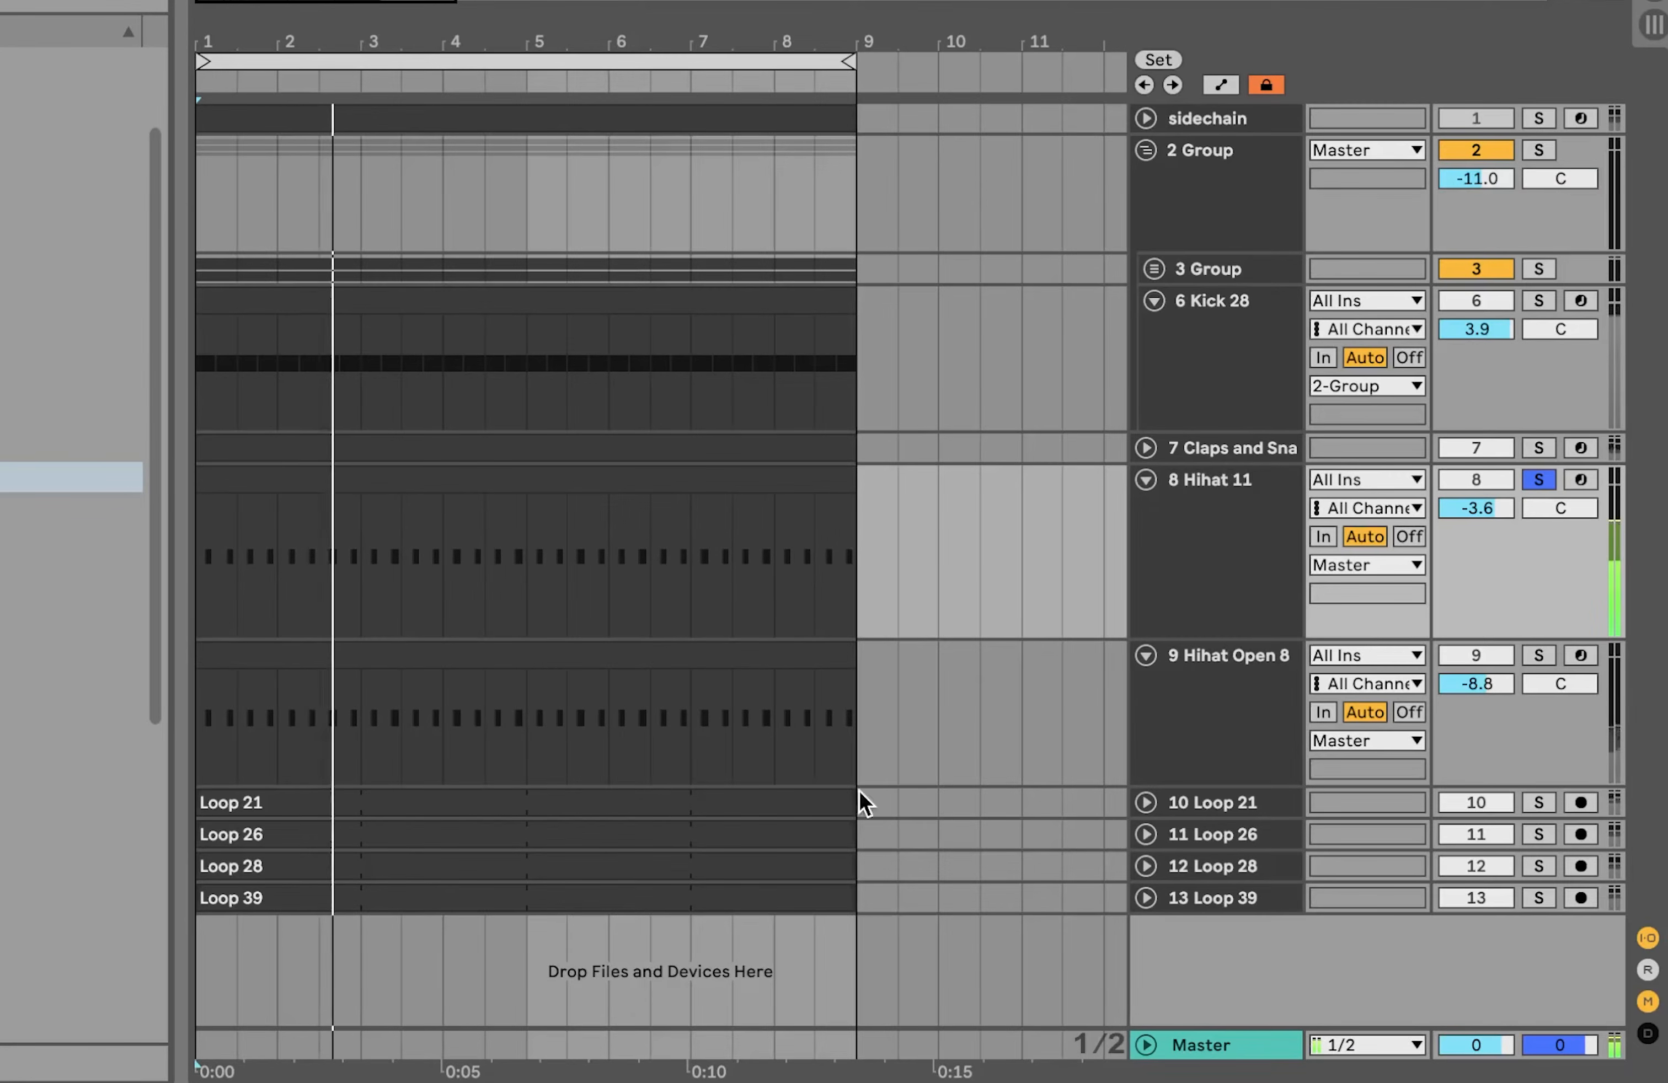
Step: Set the Hihat 11 track volume to -2.6 dB, clear its solo and play the full loop
click(1507, 506)
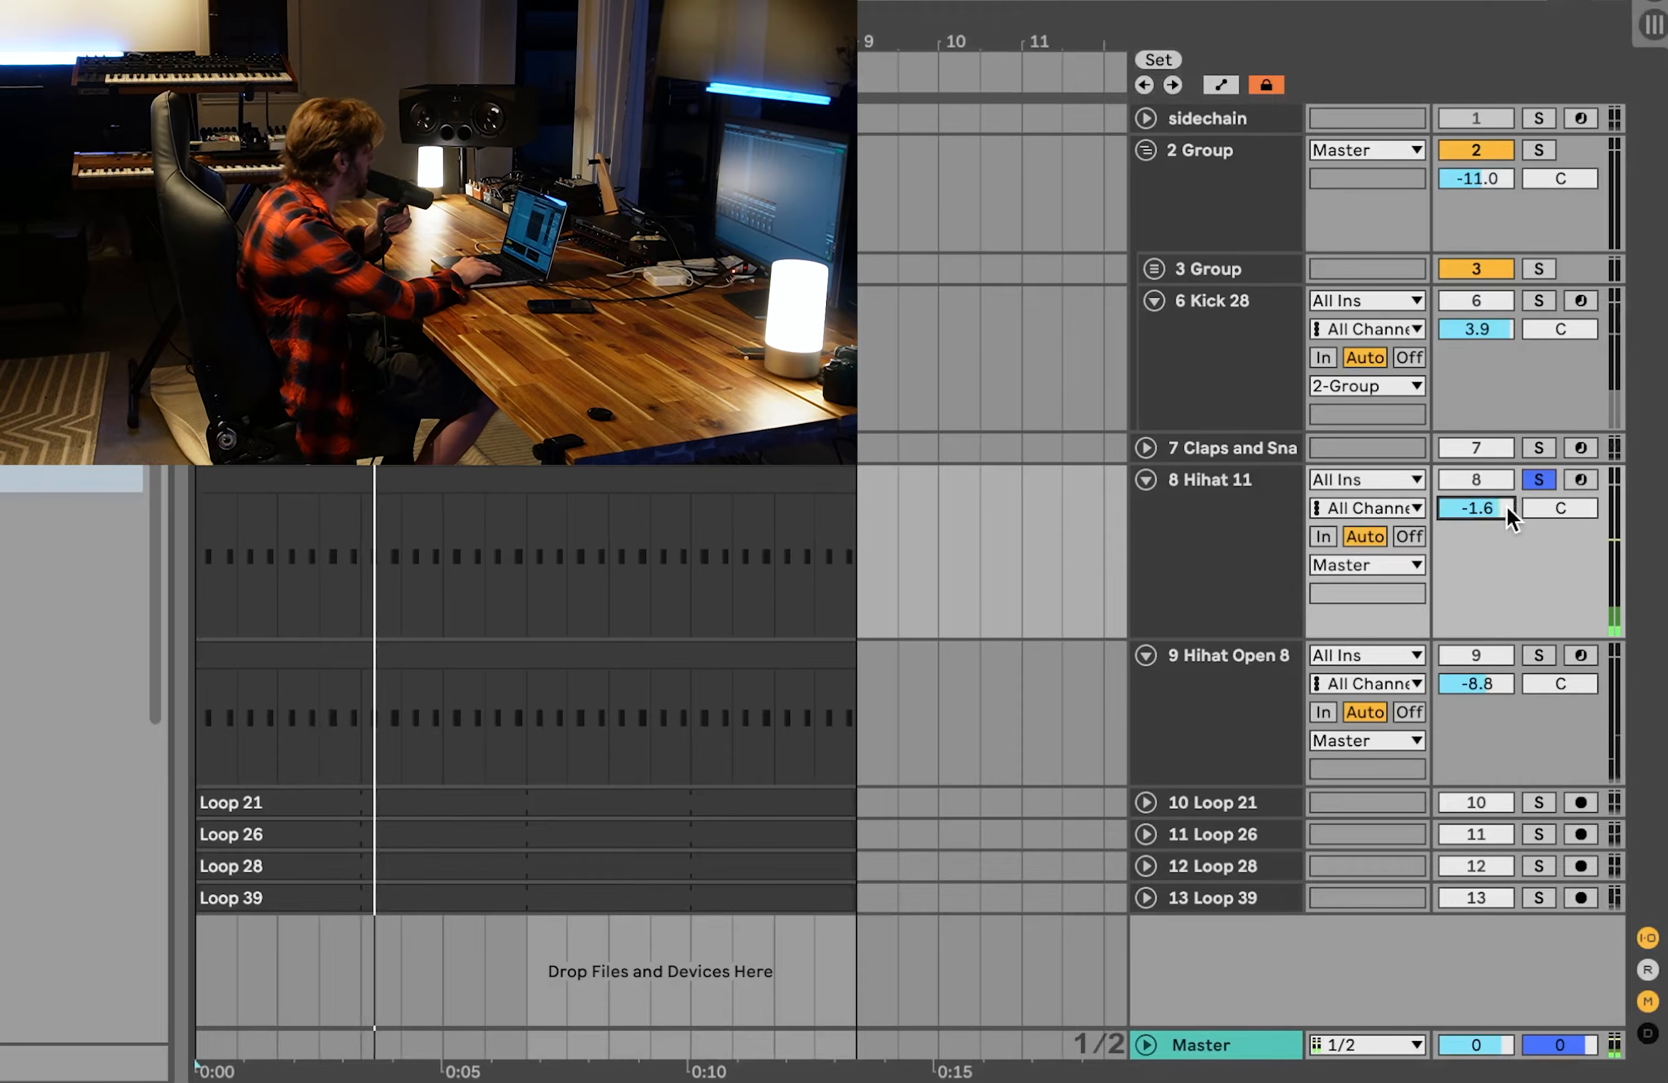
mouse_move(1507, 505)
mouse_down()
mouse_move(1535, 491)
mouse_move(1496, 510)
mouse_up()
click(1536, 484)
key(space)
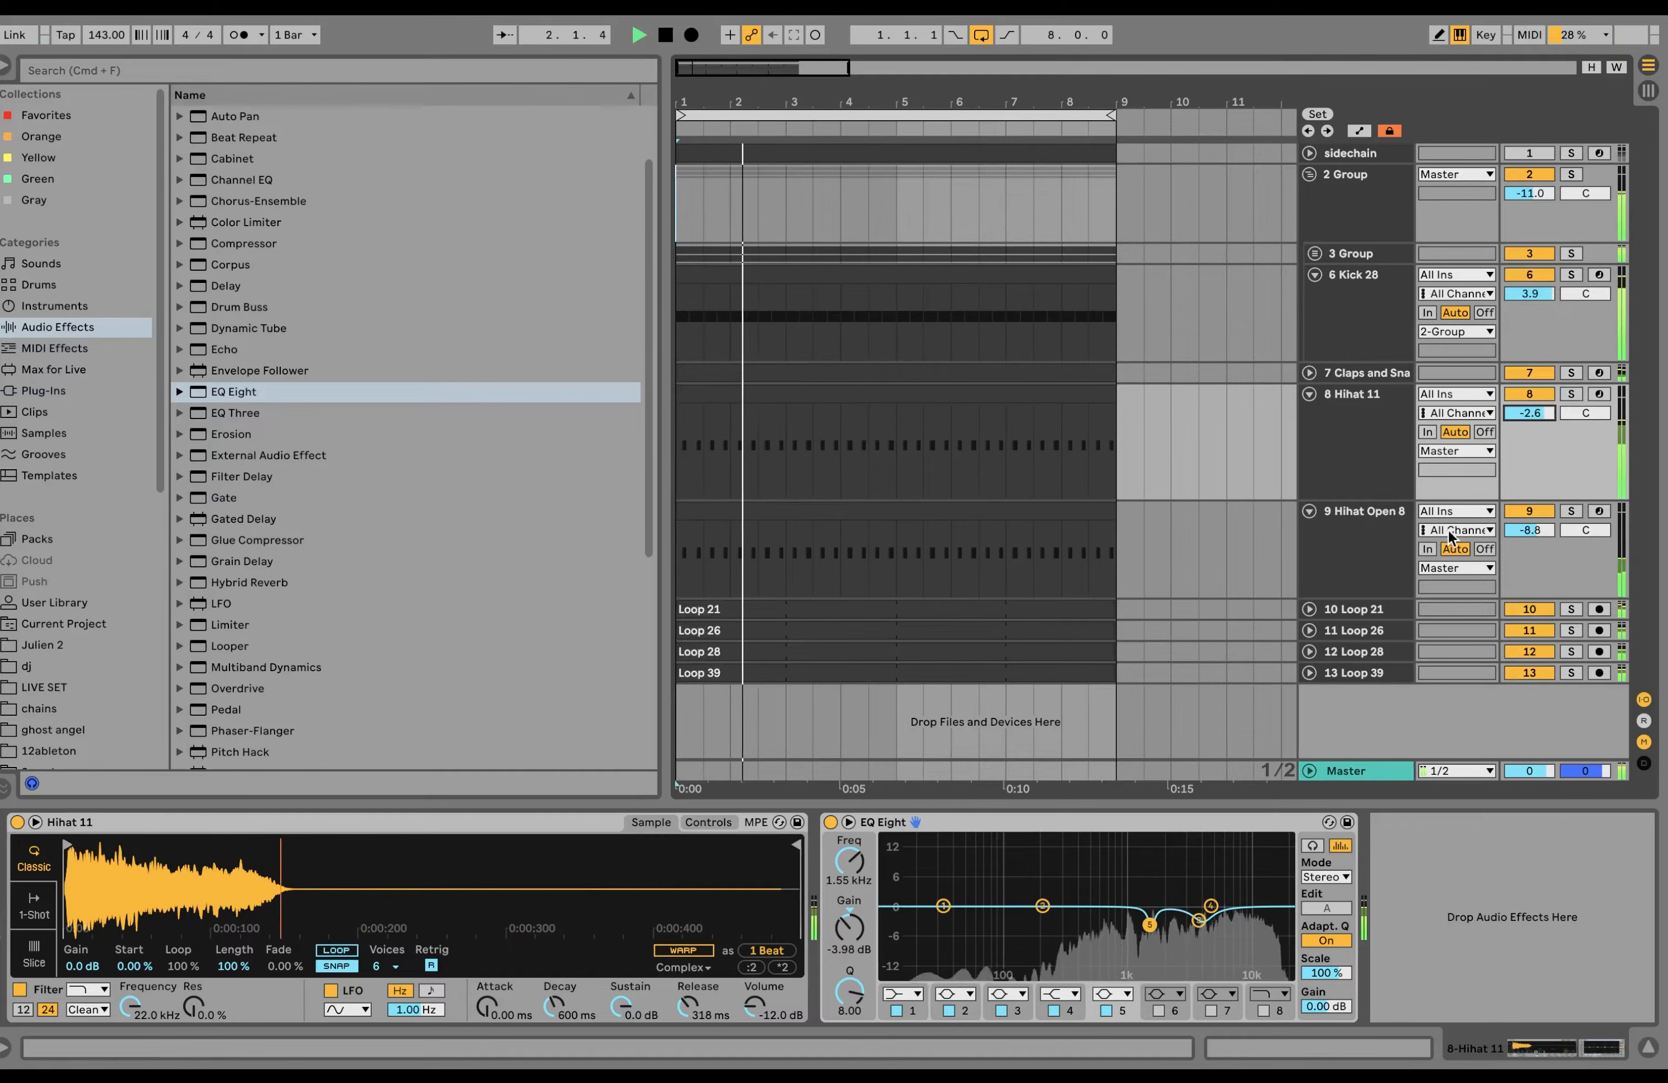
Step: Review the device chains of the Kick 28, 3 Group and Hihat Open 8 tracks while the loop plays
click(1338, 516)
click(1358, 317)
key(Up)
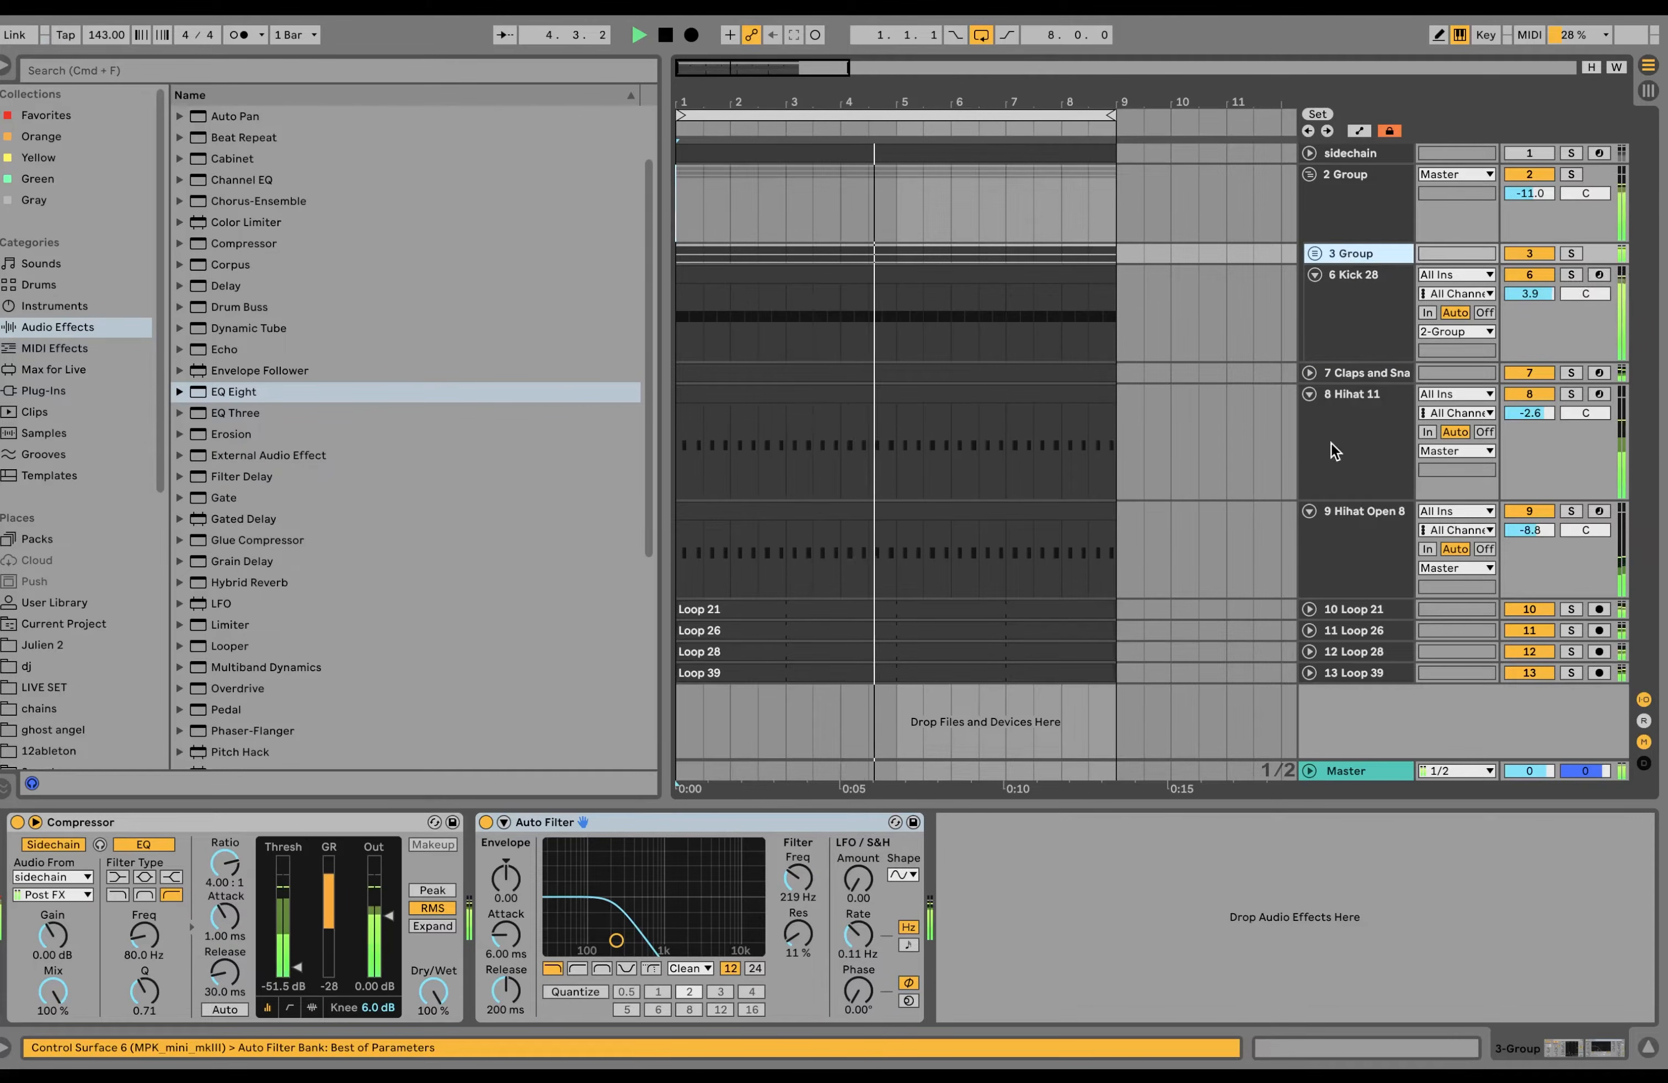
click(1358, 542)
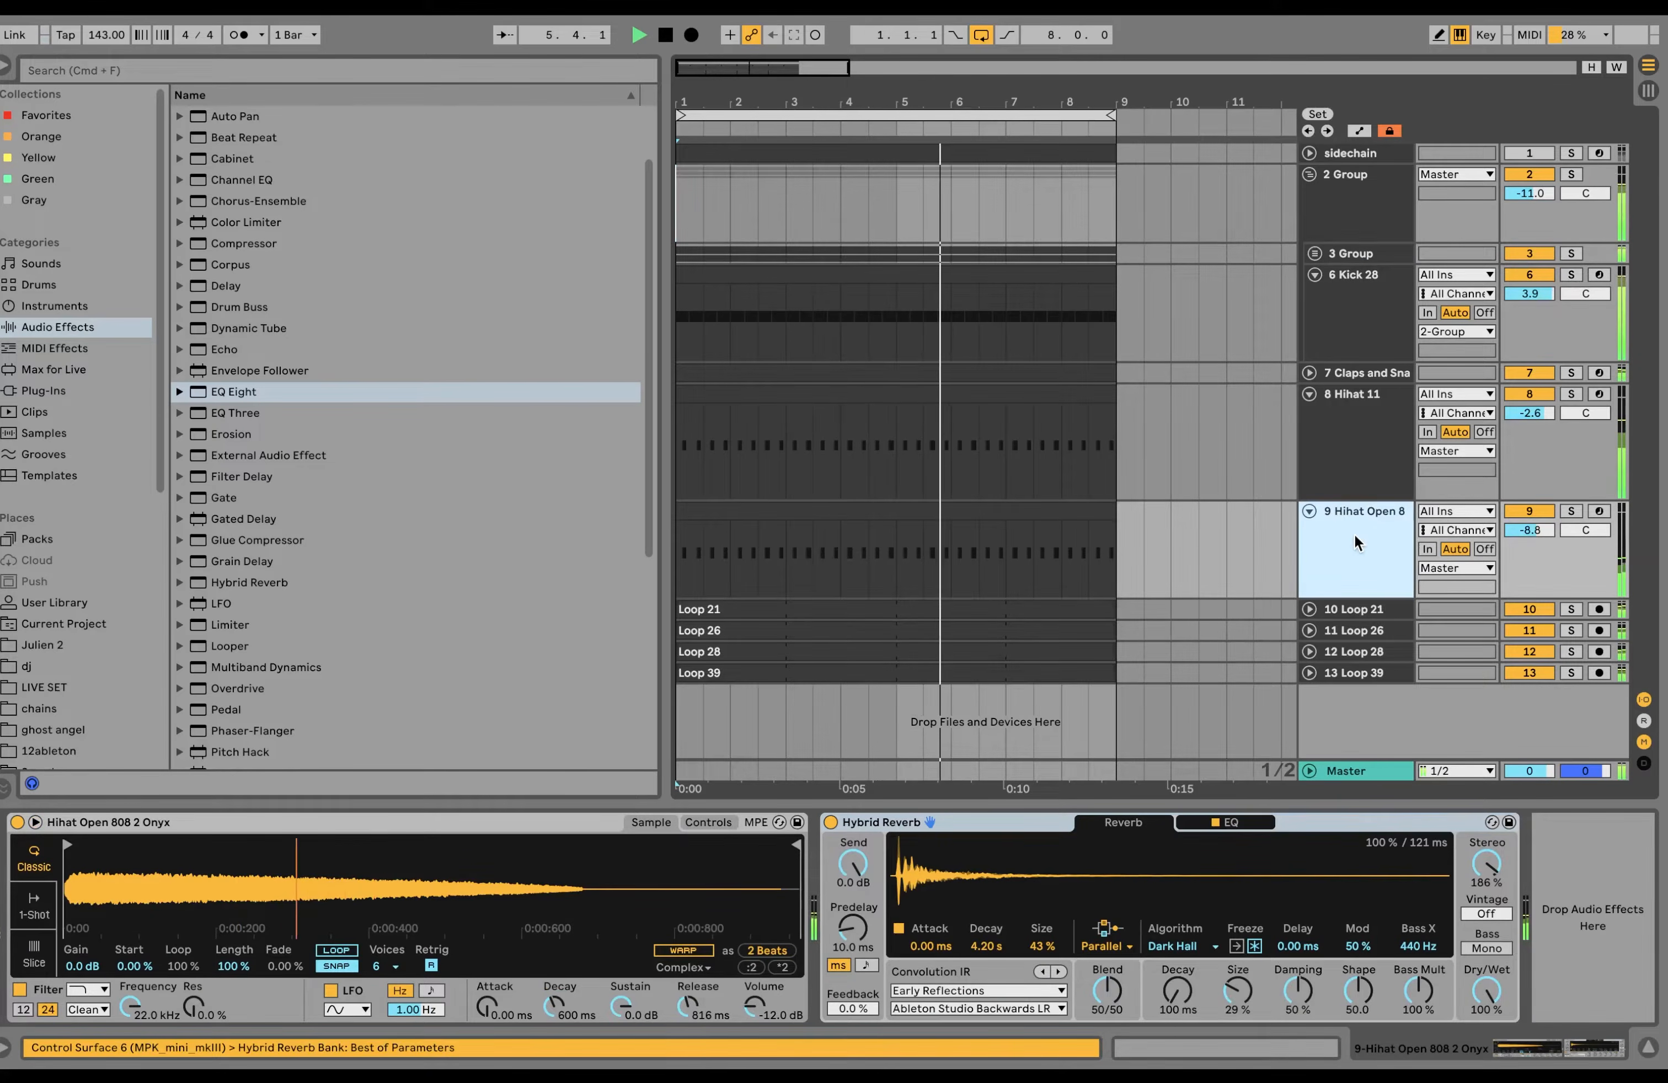
Step: Solo the Claps and Snares track, play it and add a Reverb effect to its device chain
click(1571, 373)
key(space)
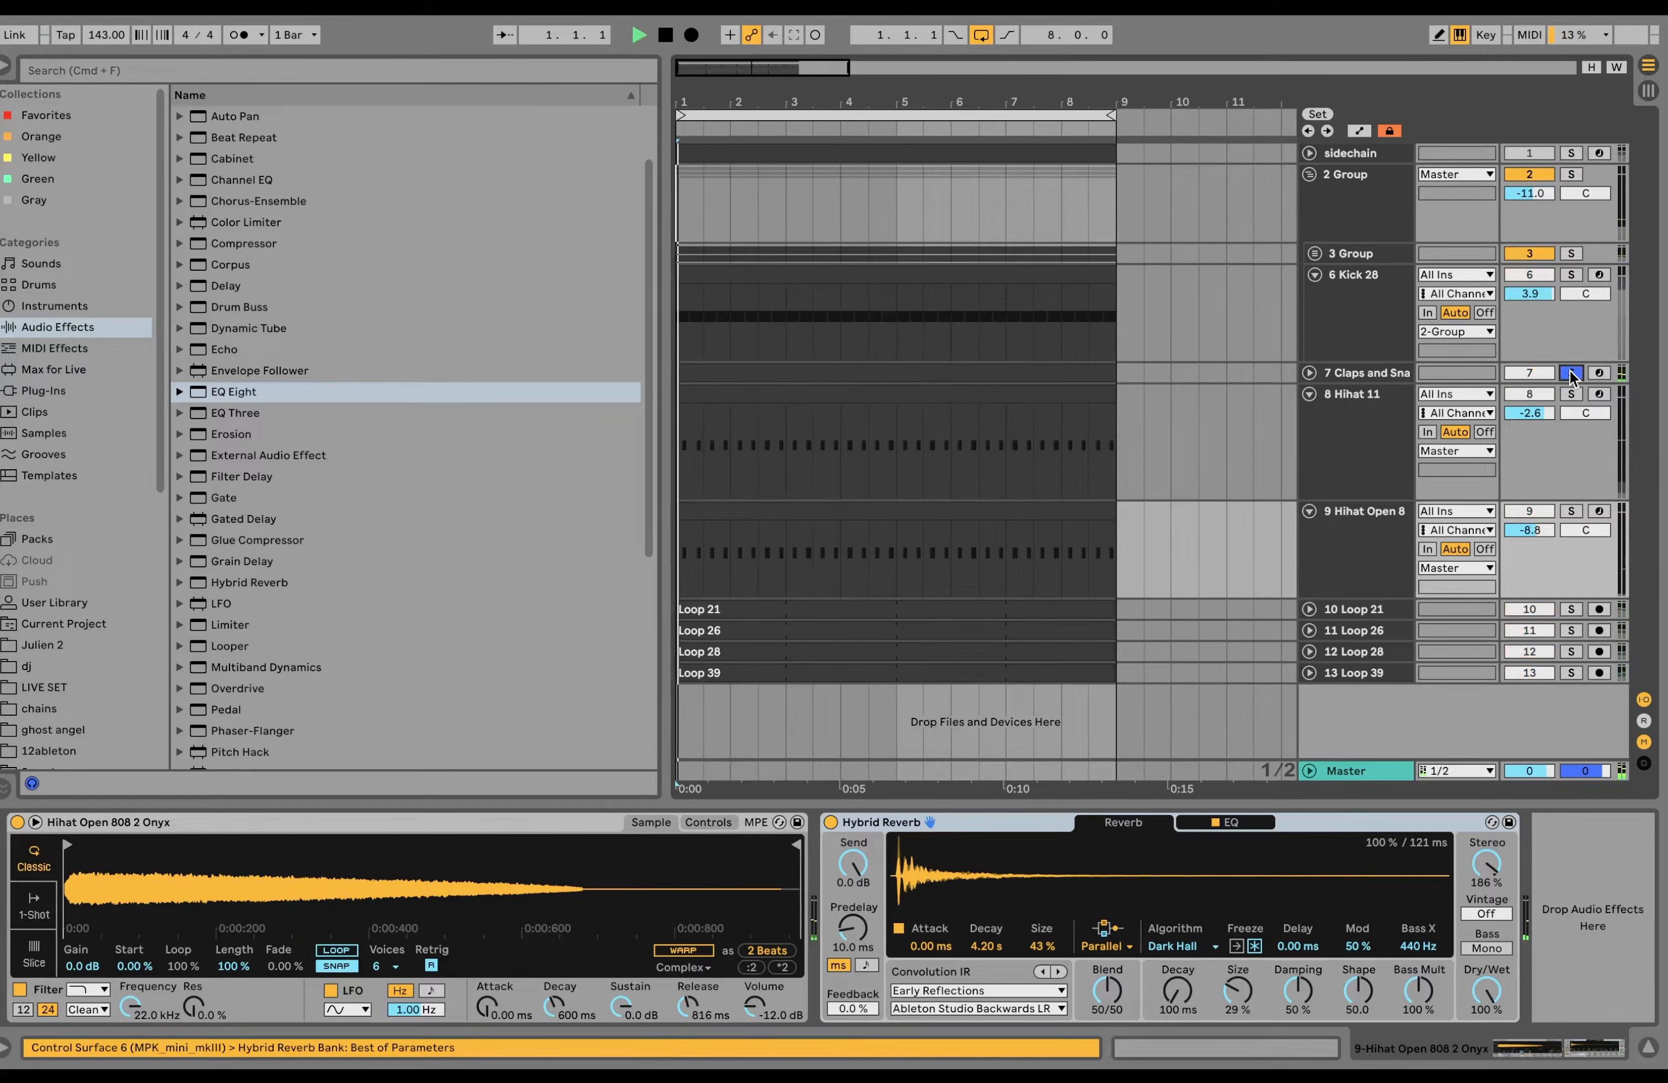
click(1381, 373)
scroll(306, 584, down, 6)
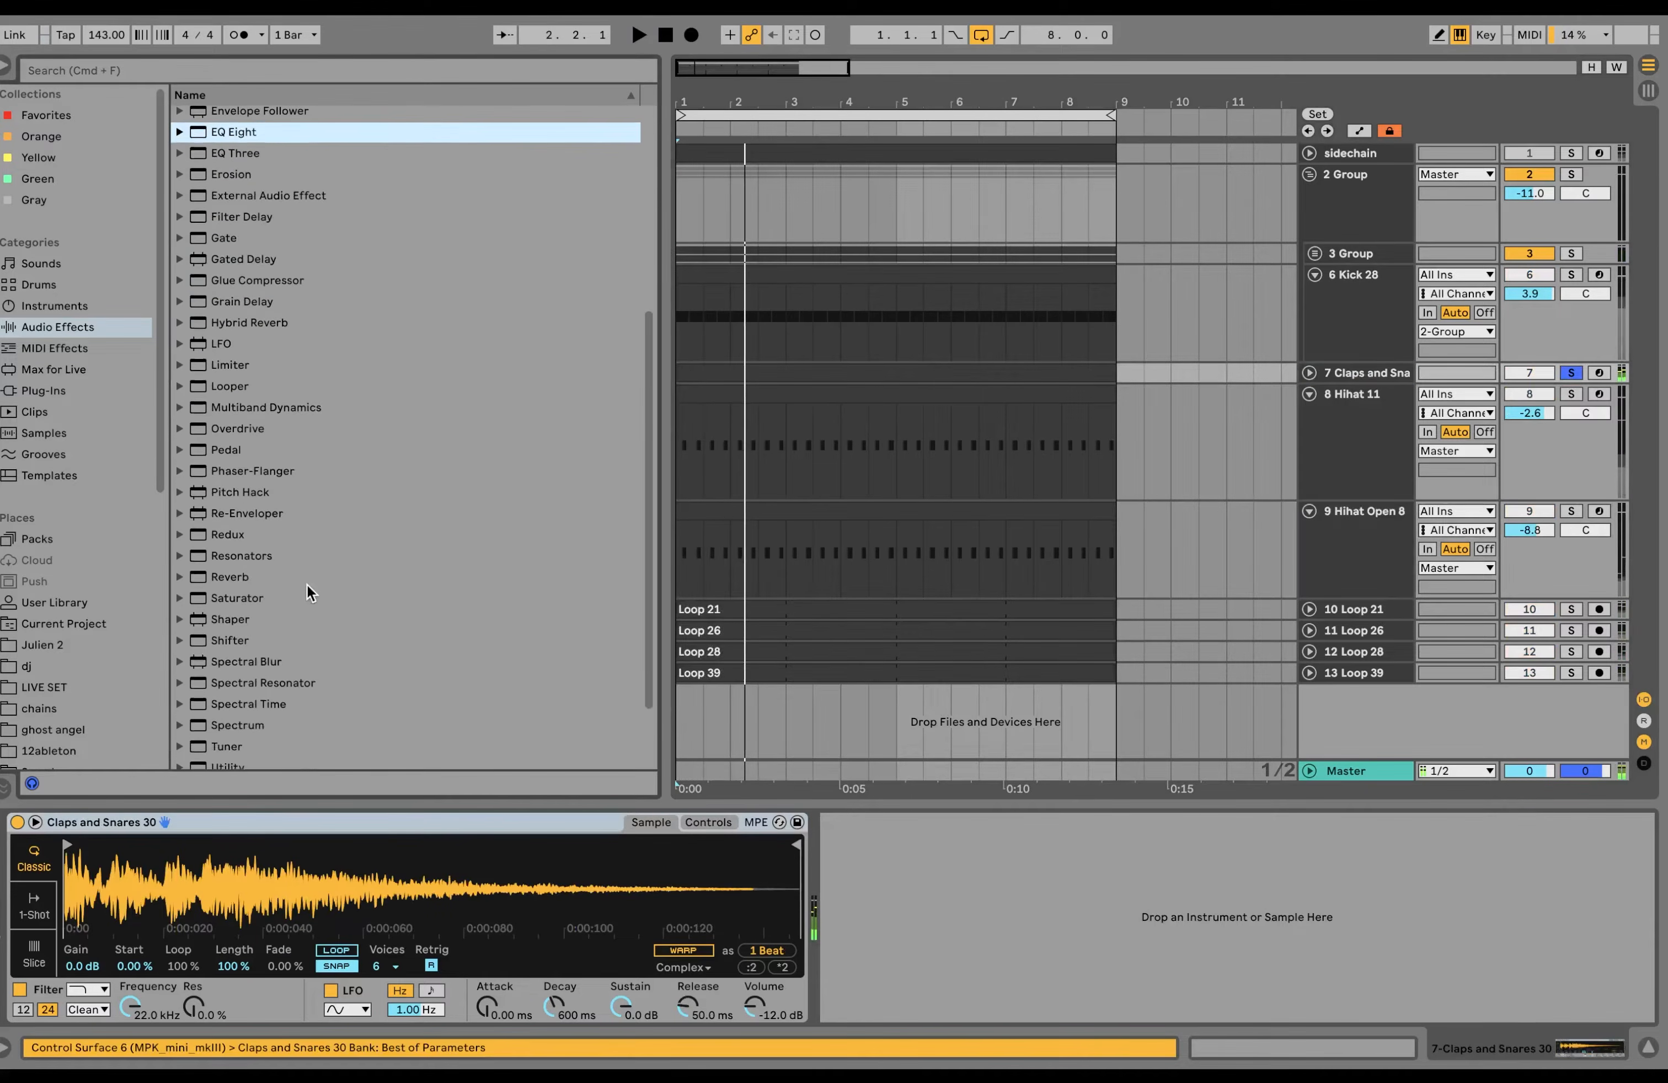
click(230, 484)
drag(230, 484, 957, 954)
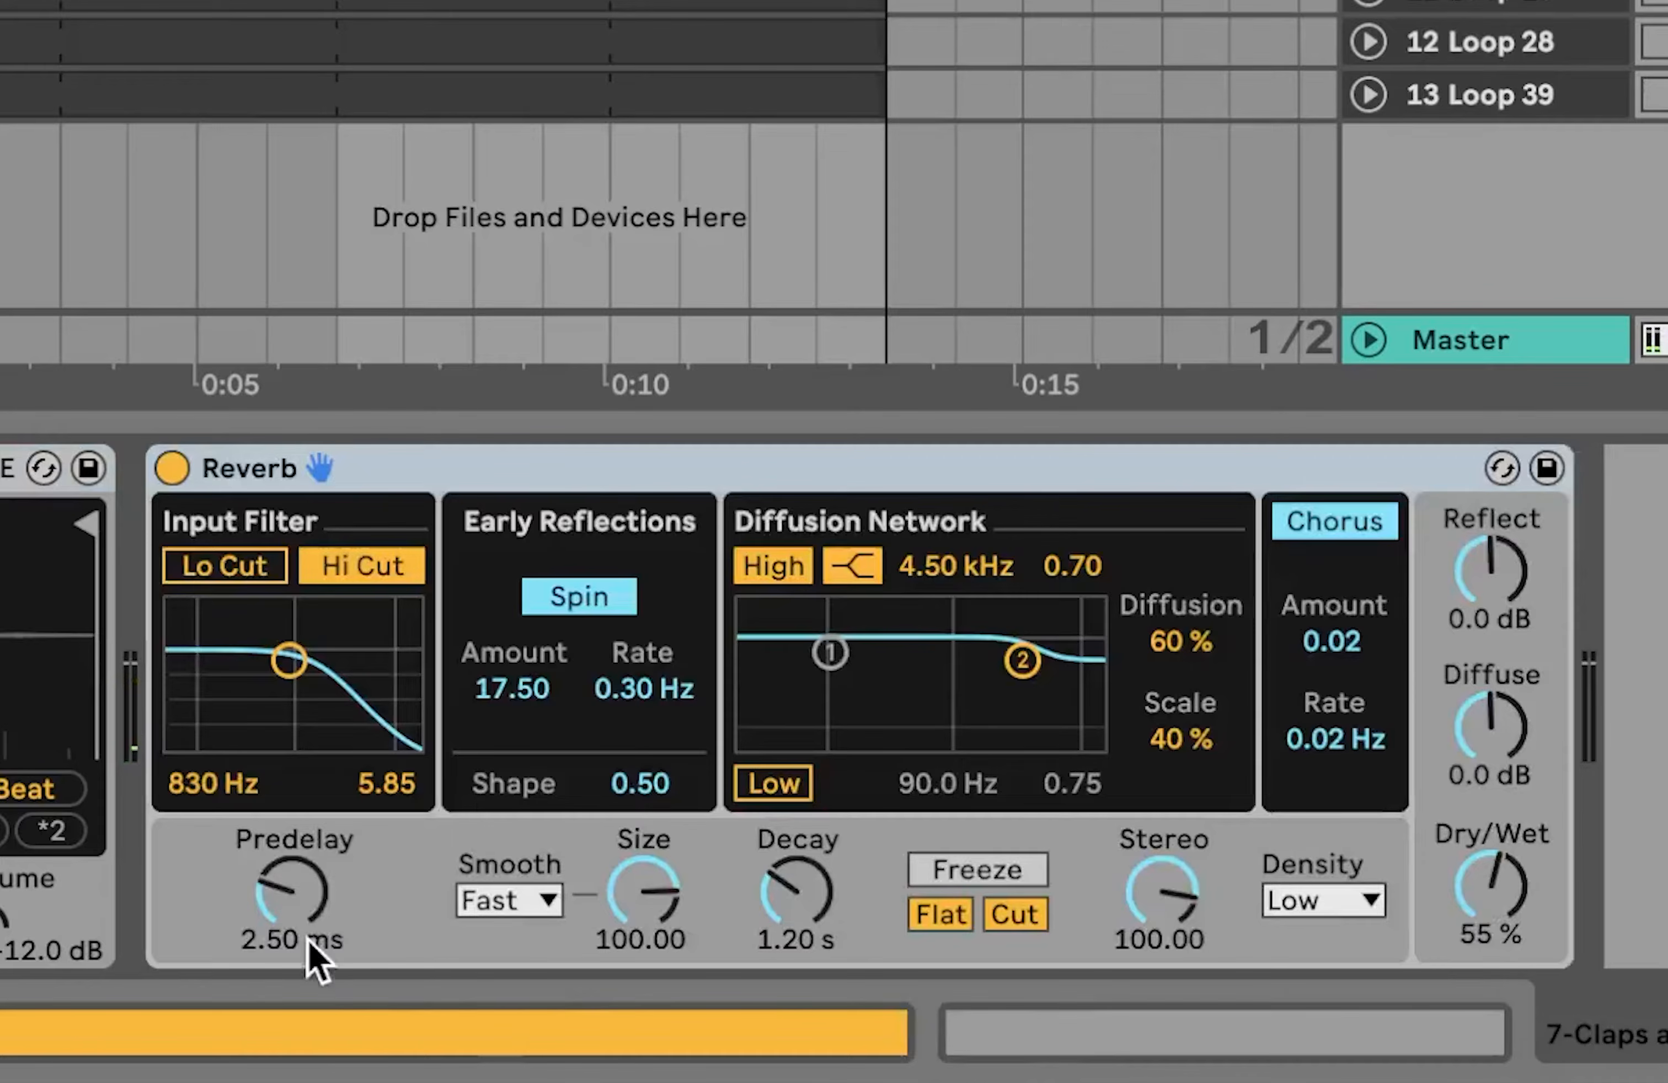
Step: Set the claps' Reverb to 78.0 ms predelay, size 1.40, 1.02 s decay and 17 % dry/wet
drag(308, 944, 308, 914)
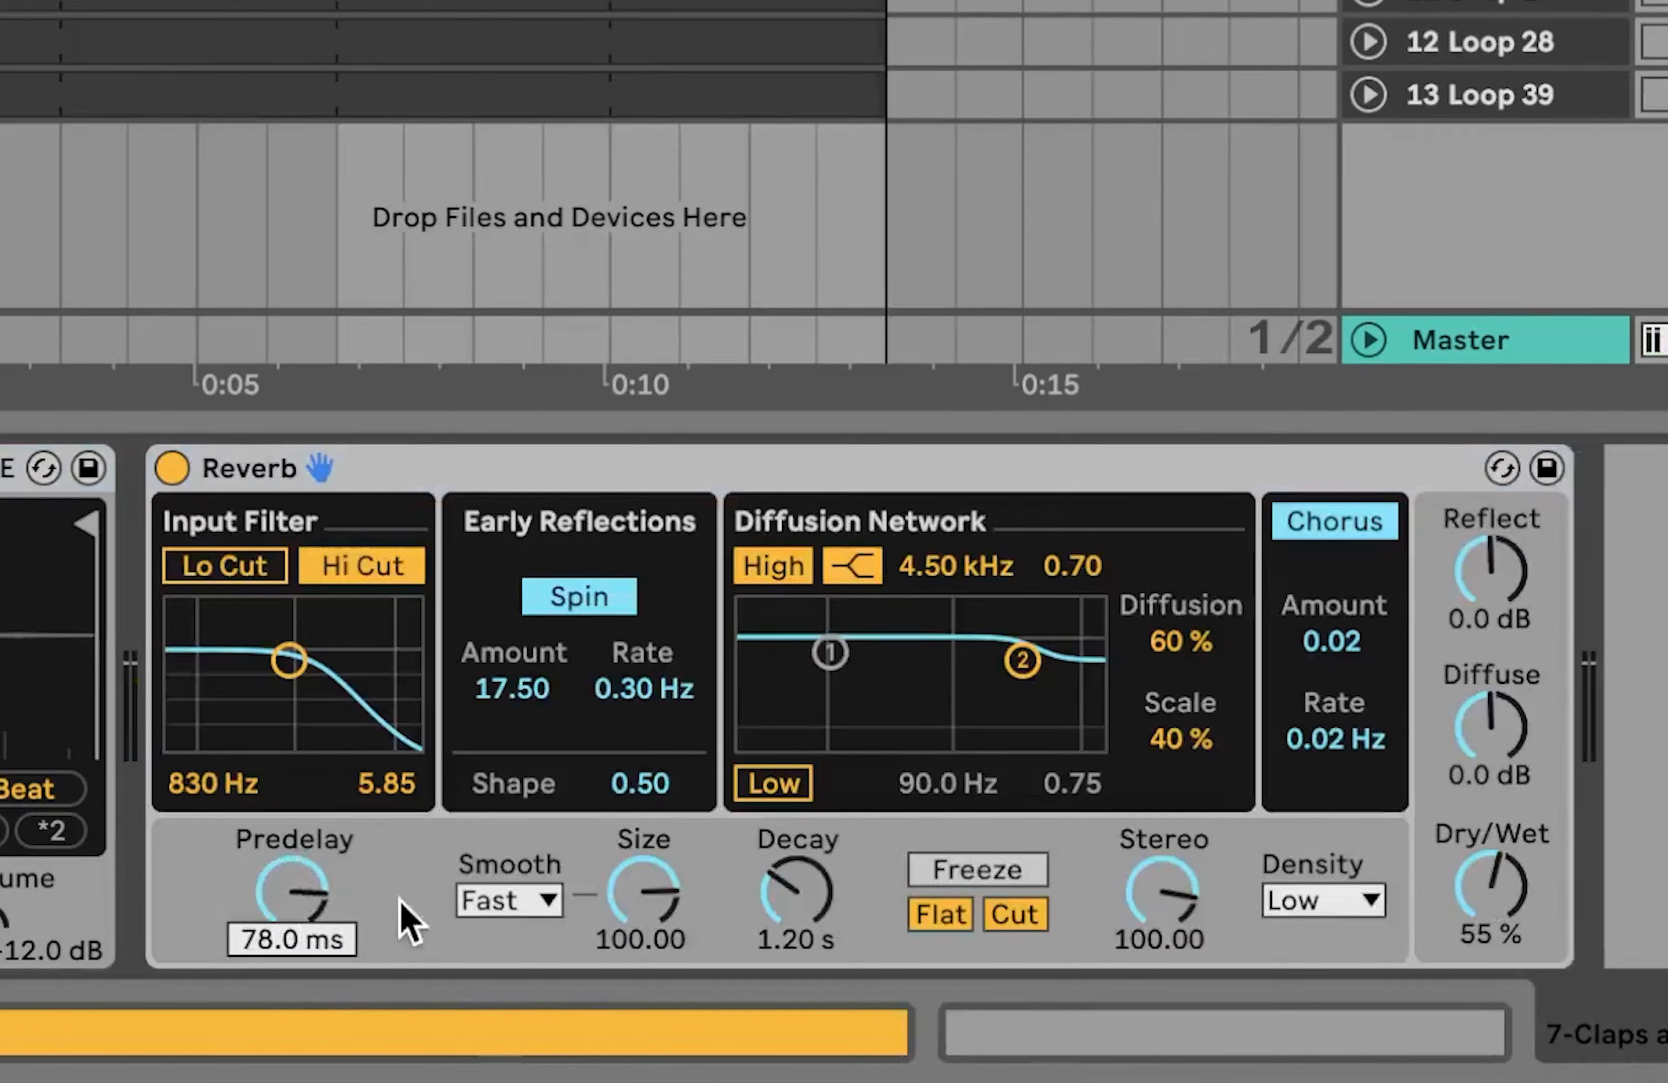
drag(1490, 888, 1490, 915)
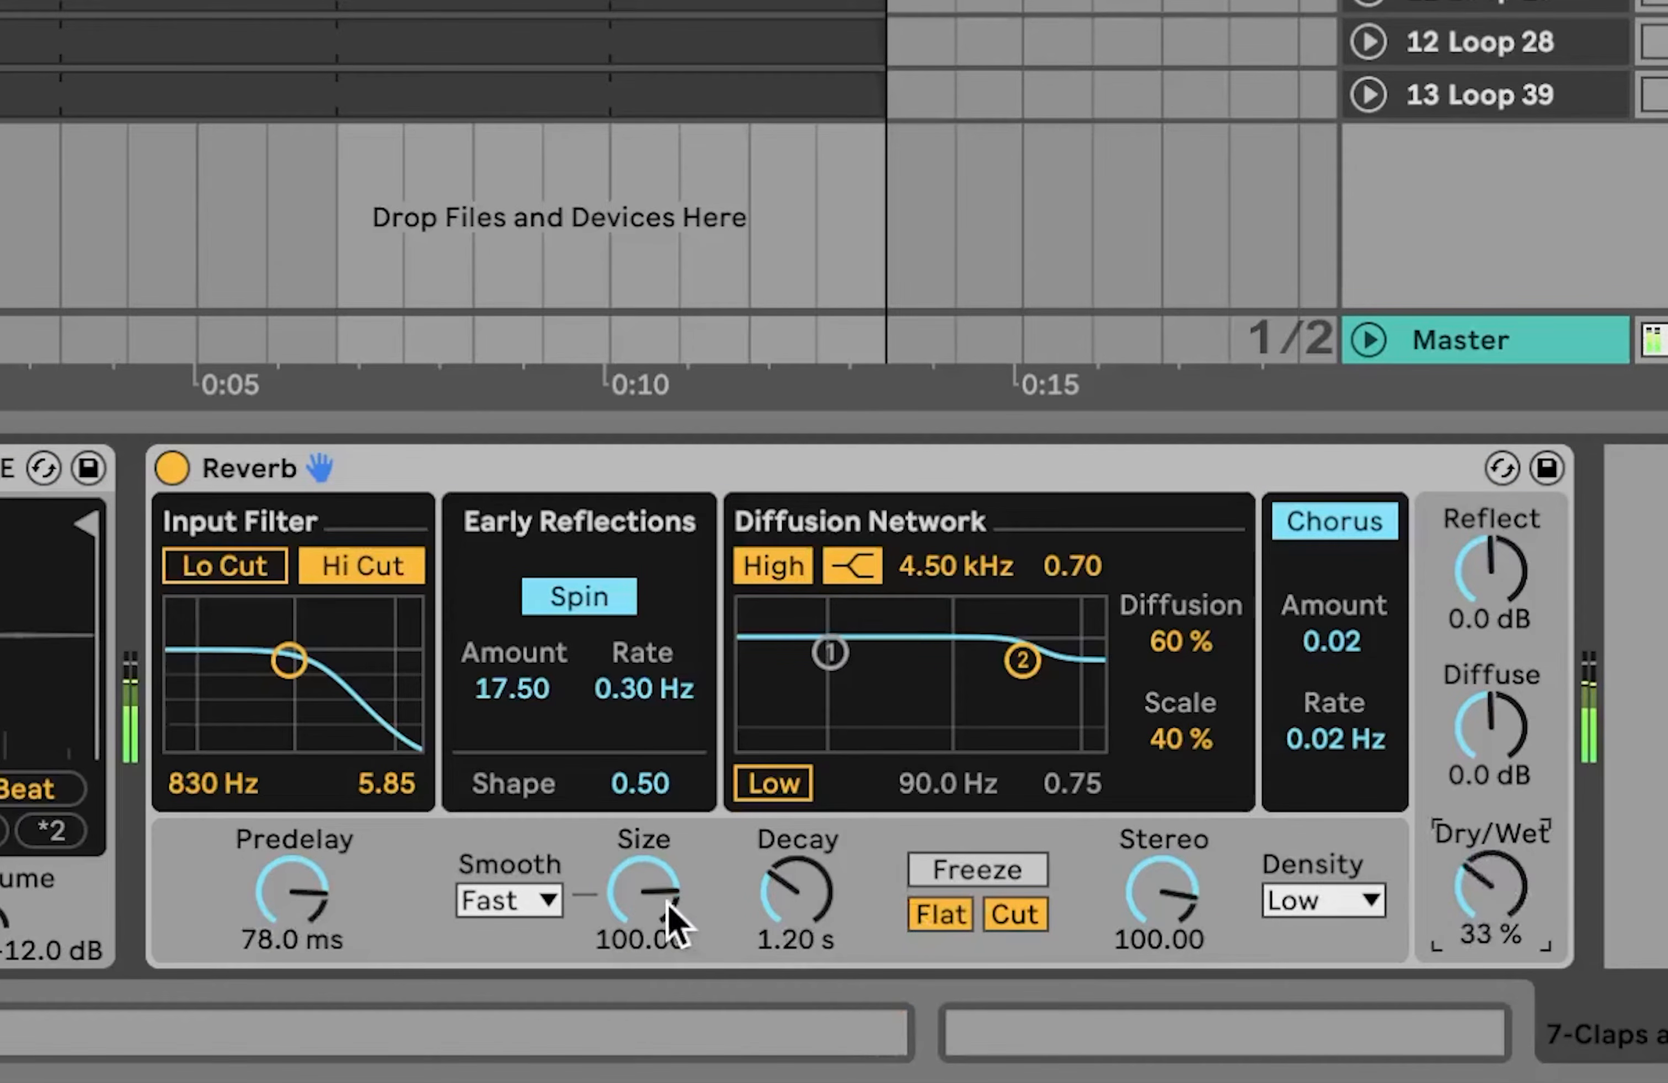
drag(763, 916, 763, 943)
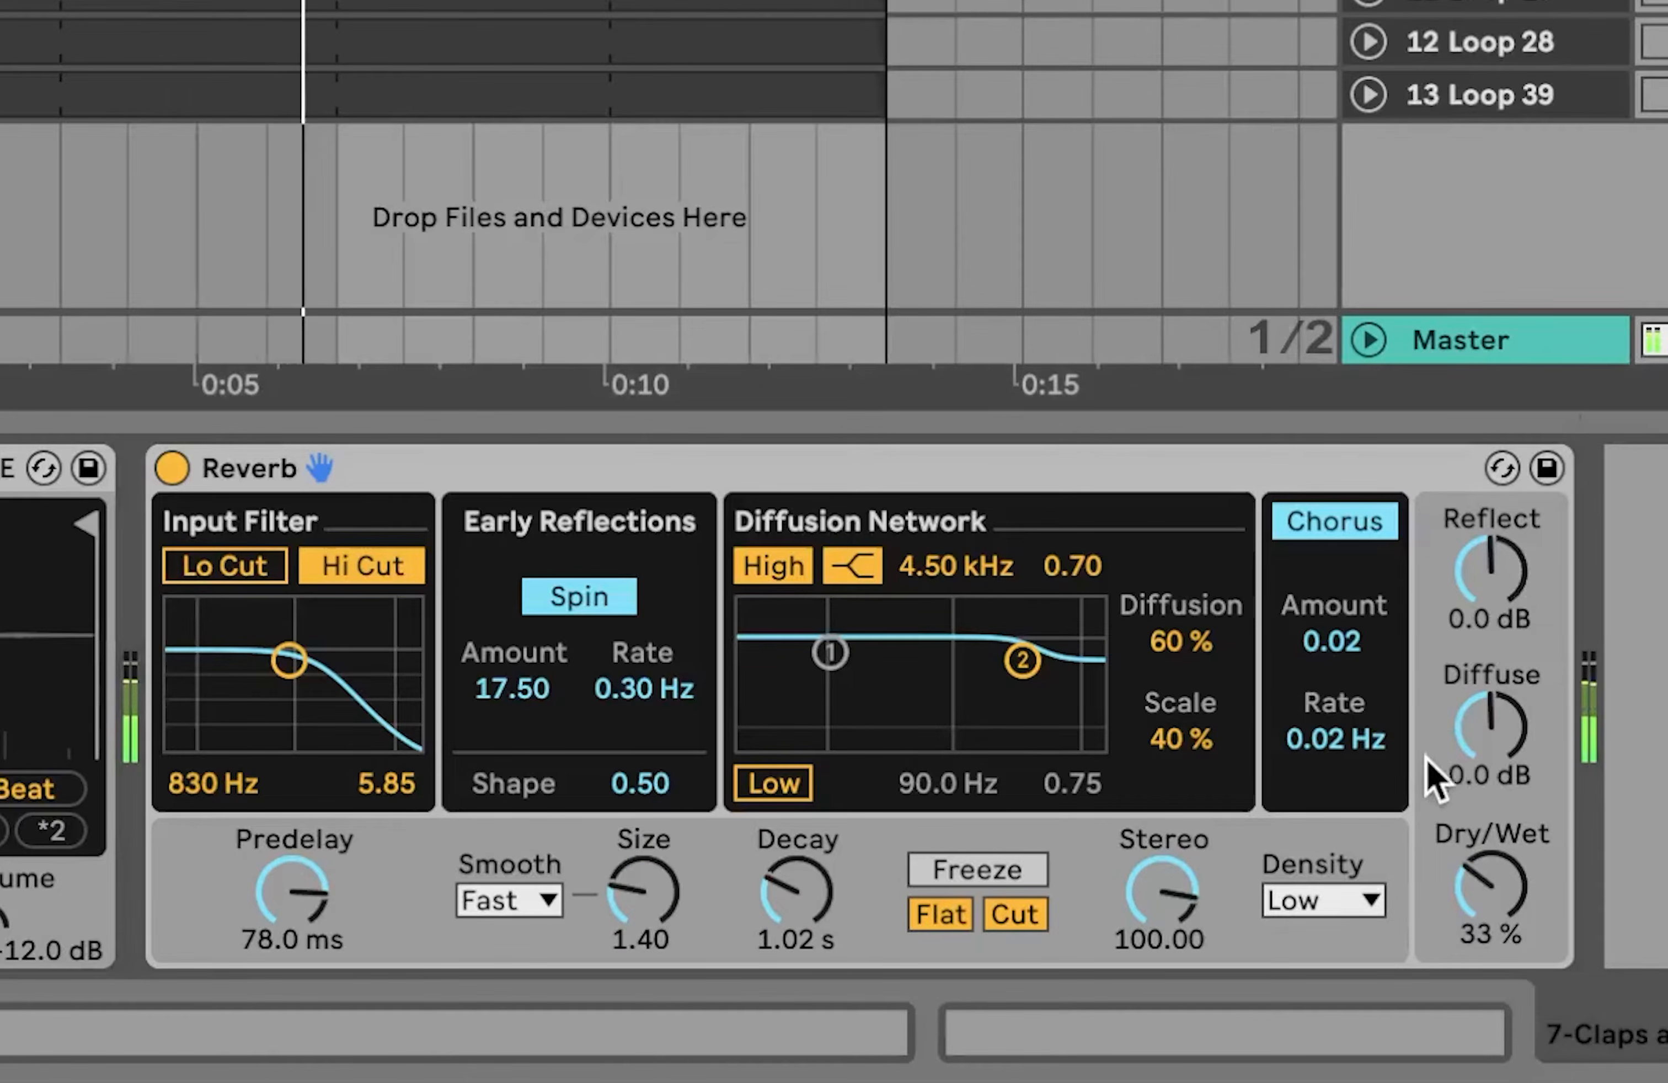
drag(1490, 888, 1490, 908)
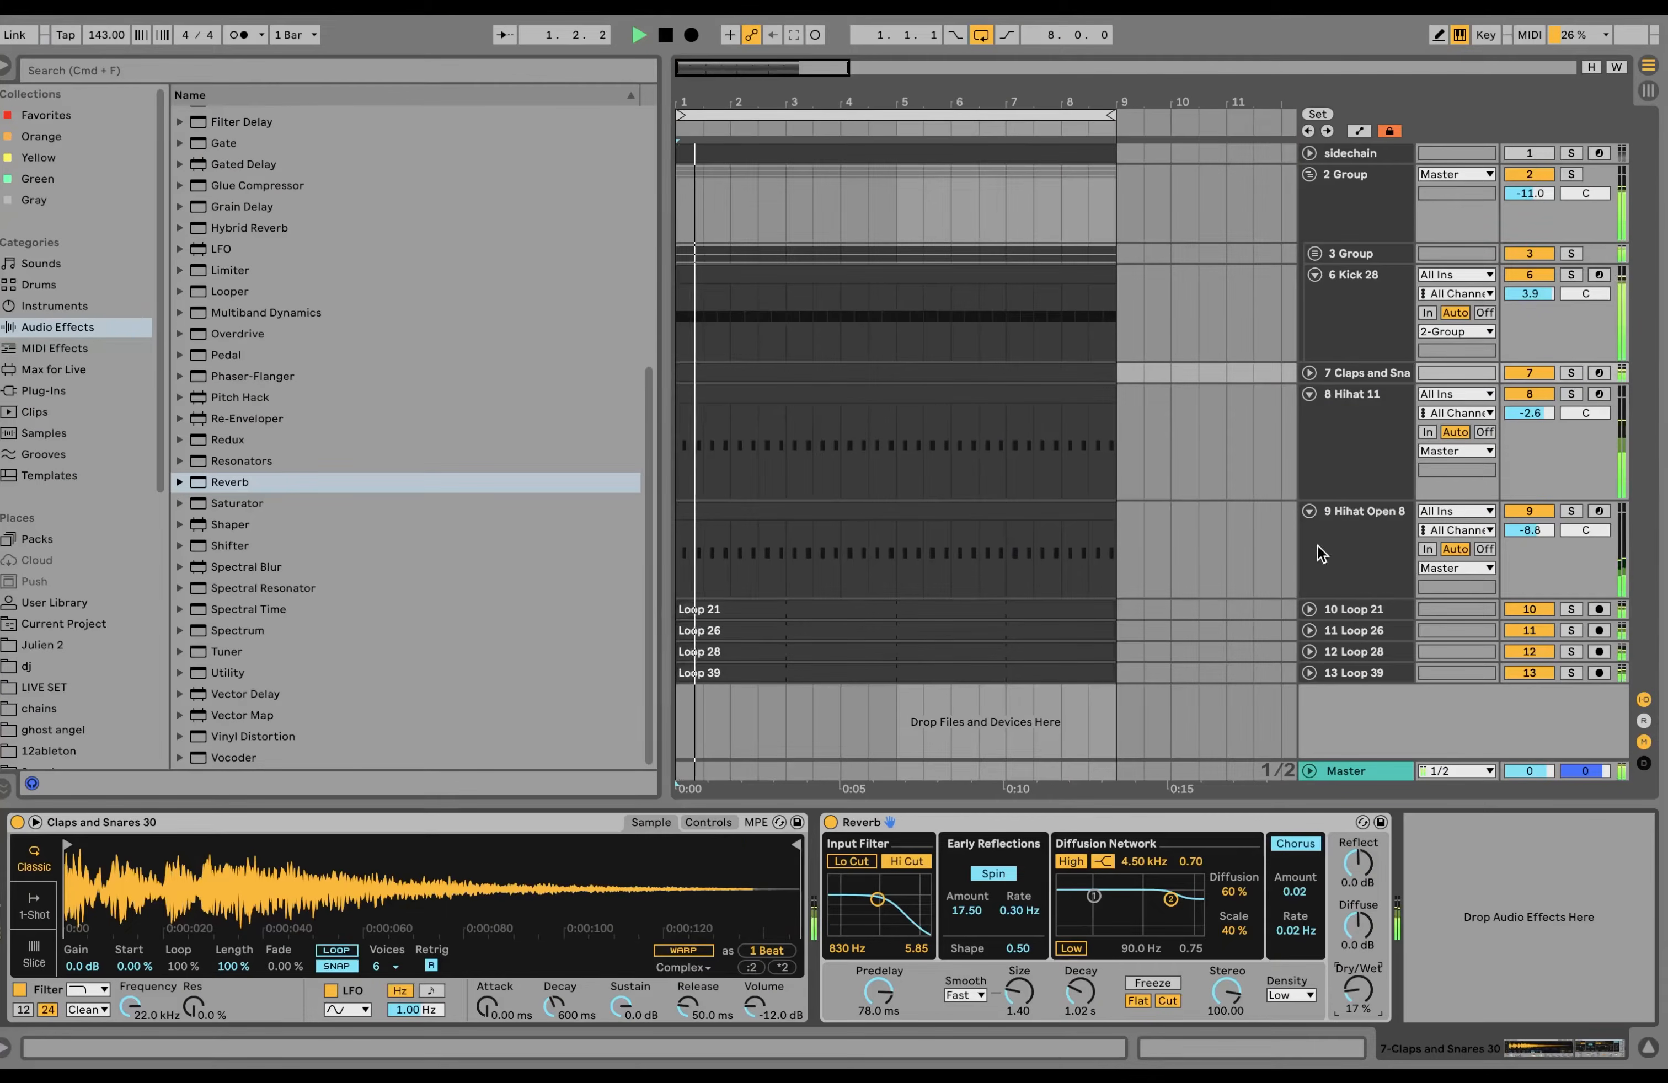
Step: Select the tracks from 2 Group through Hihat Open 8 and solo them together to hear them without the loops
click(1345, 528)
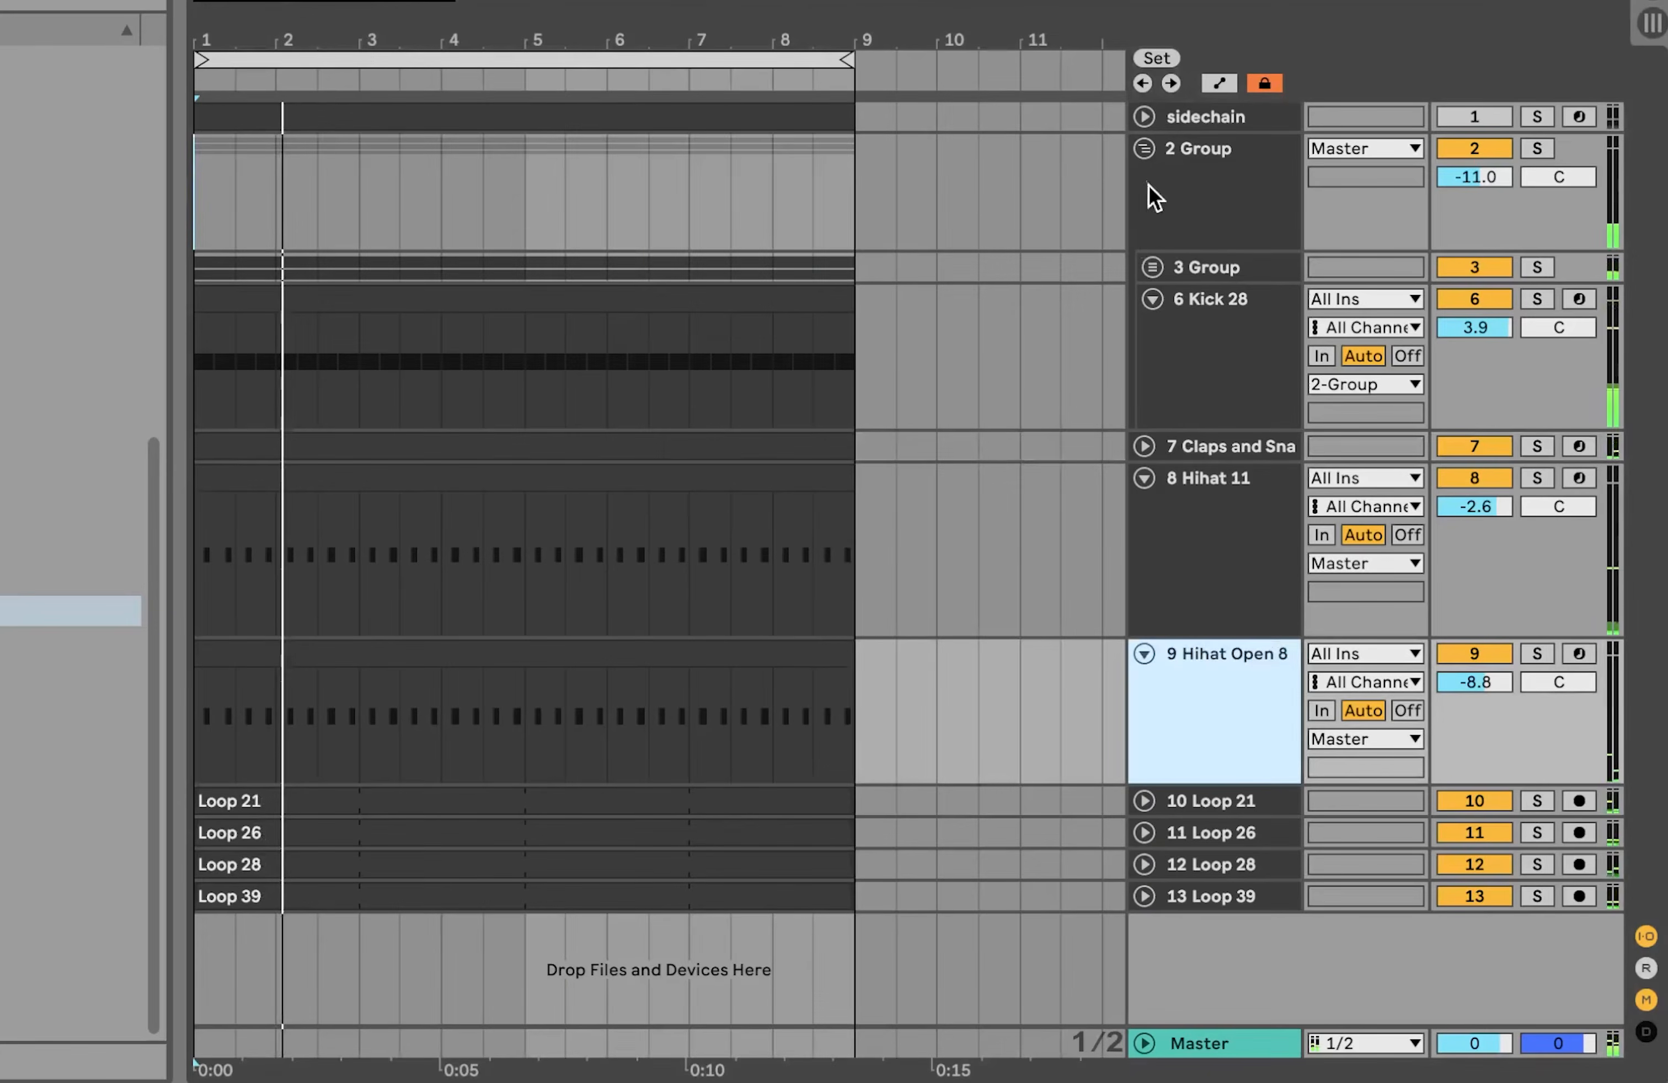
shift+click(1345, 226)
click(1538, 149)
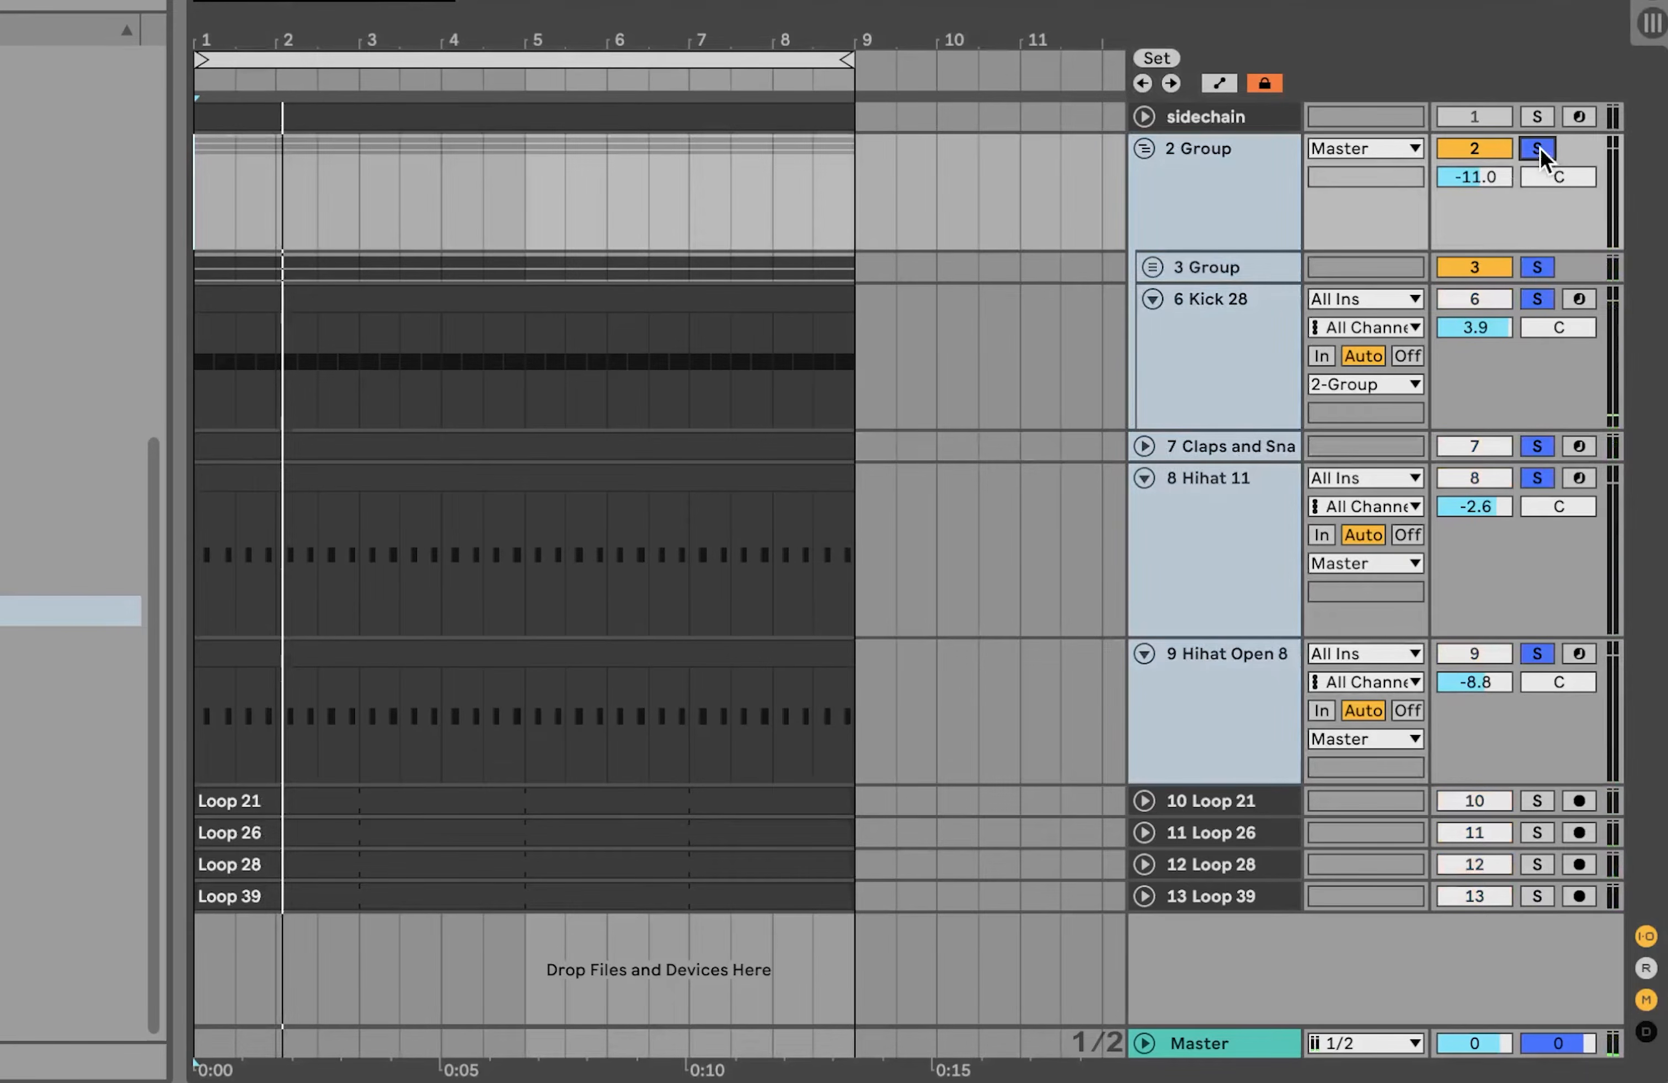
Step: Group the four tracks Loop 21, Loop 26, Loop 28 and Loop 39
click(1212, 802)
shift+click(1231, 892)
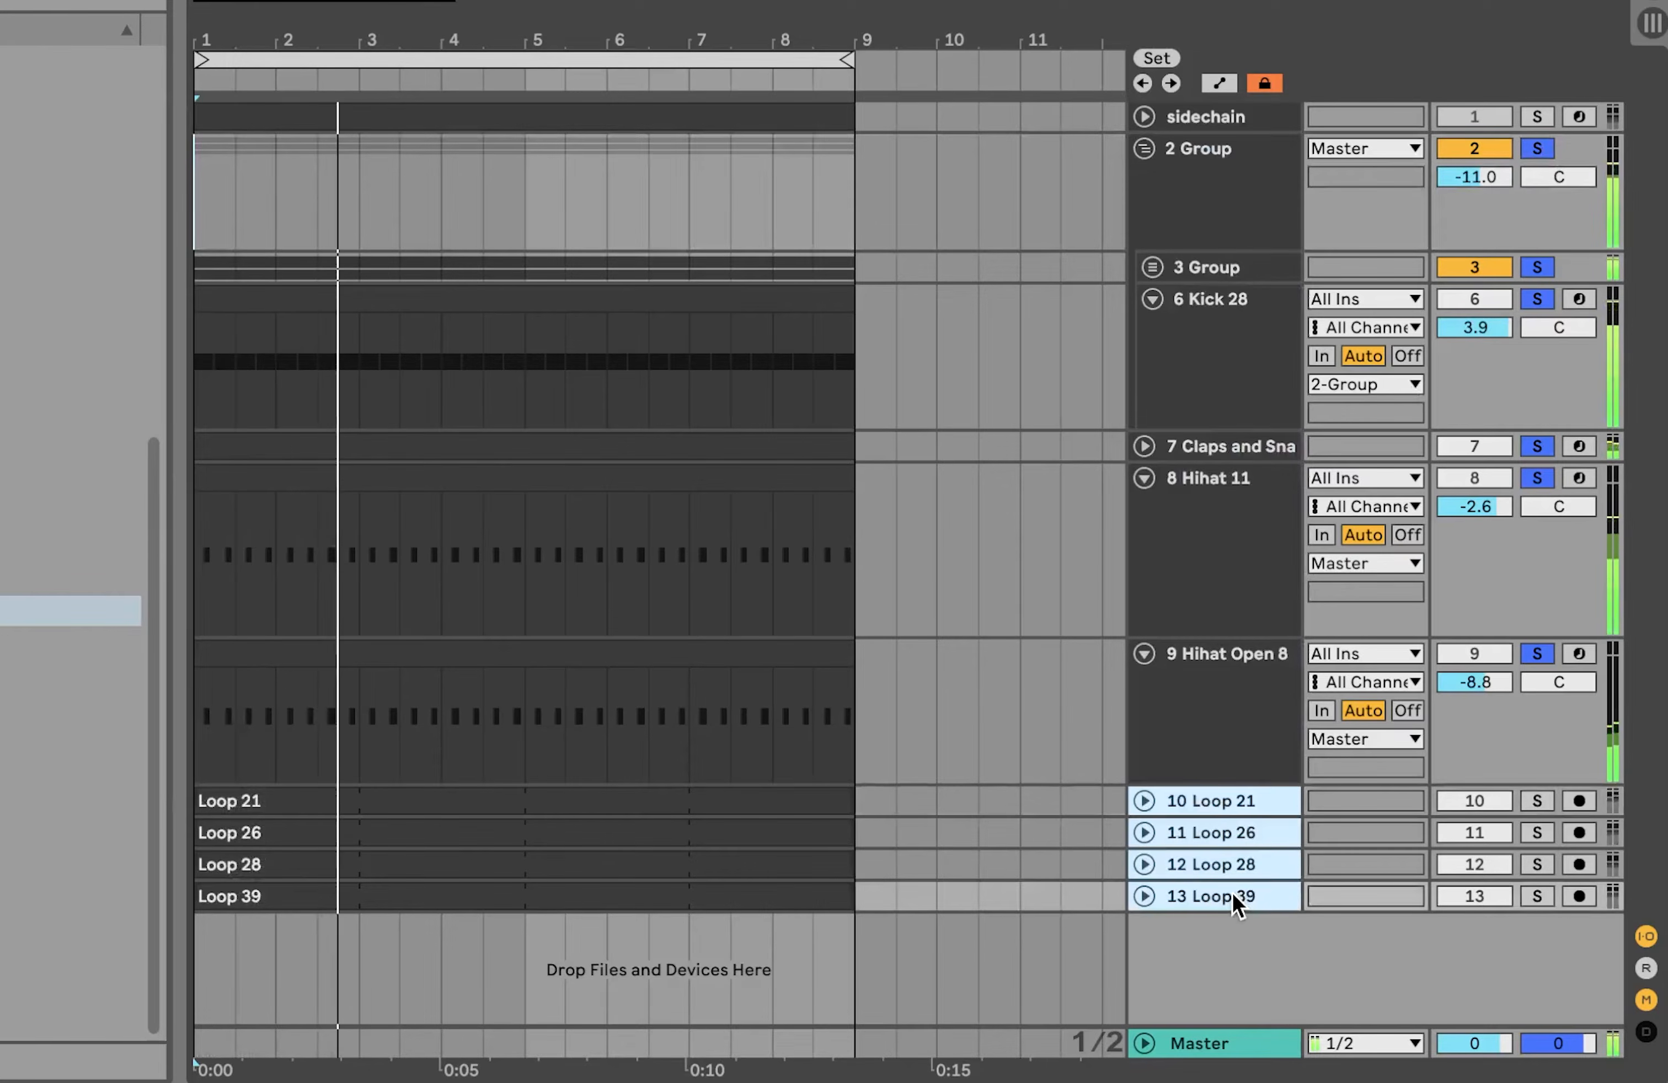
key(super+g)
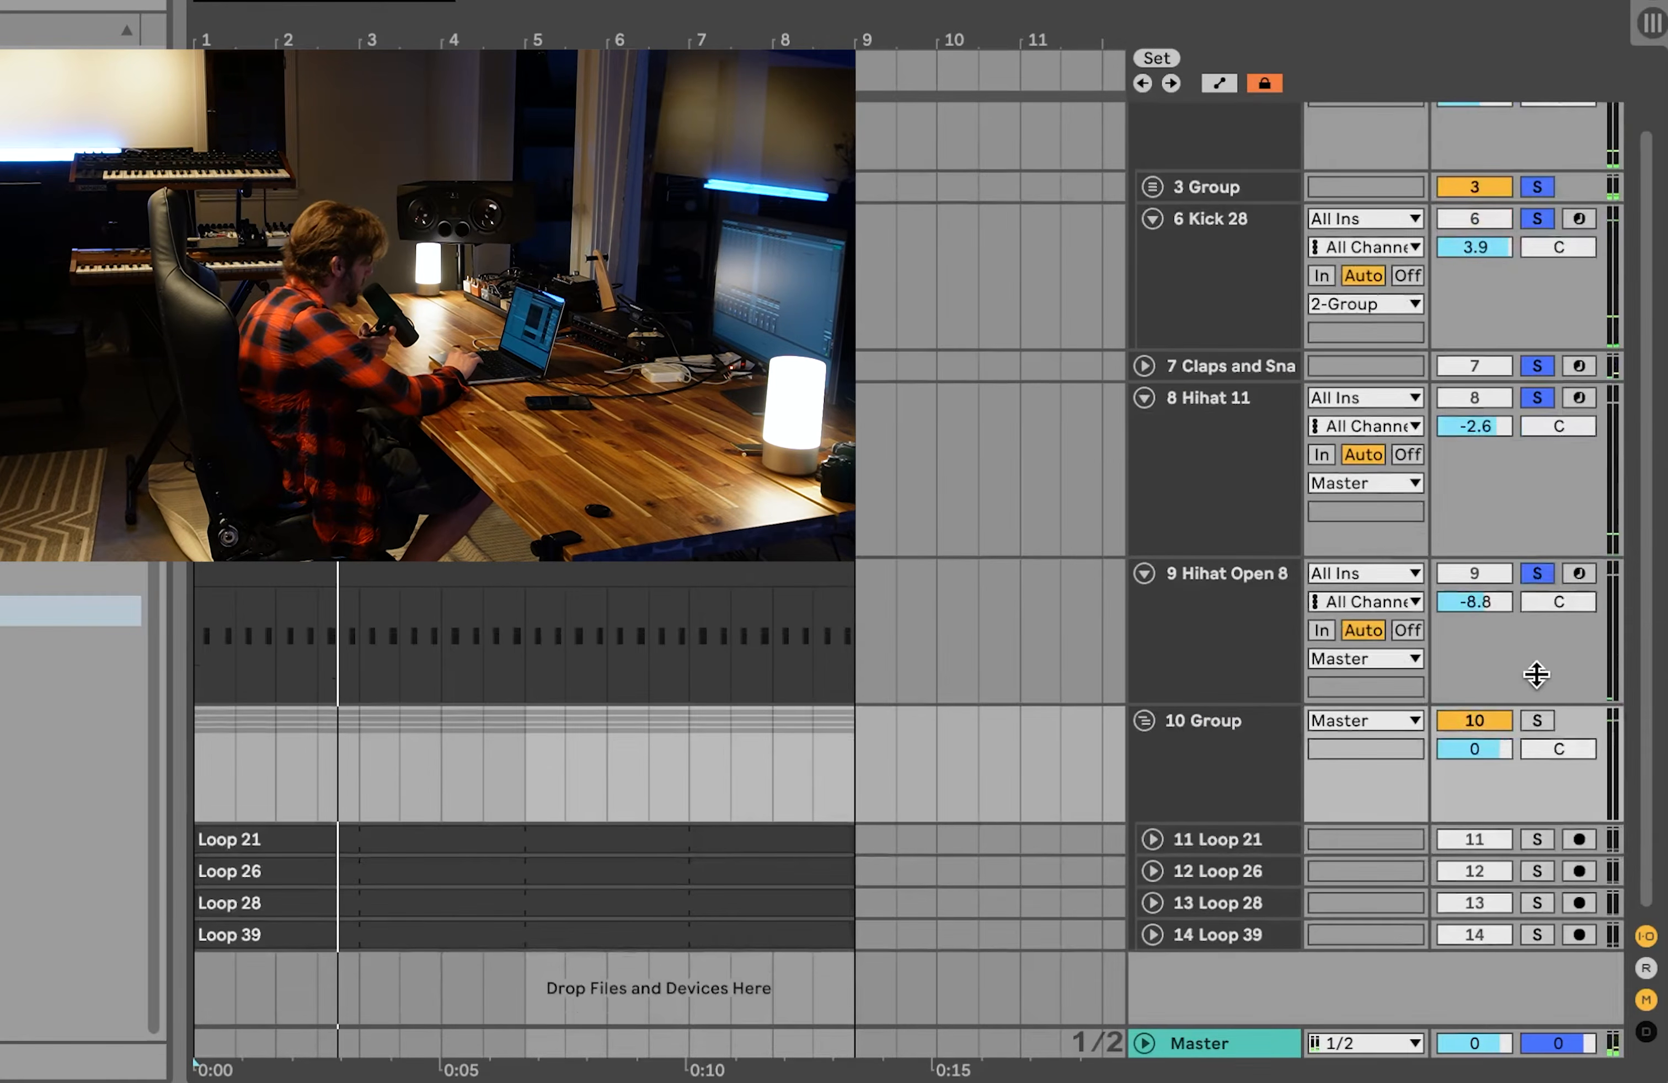
Step: Solo the group holding the four loops, and narrow the solo to its Loop 21 track
click(1537, 720)
click(1190, 787)
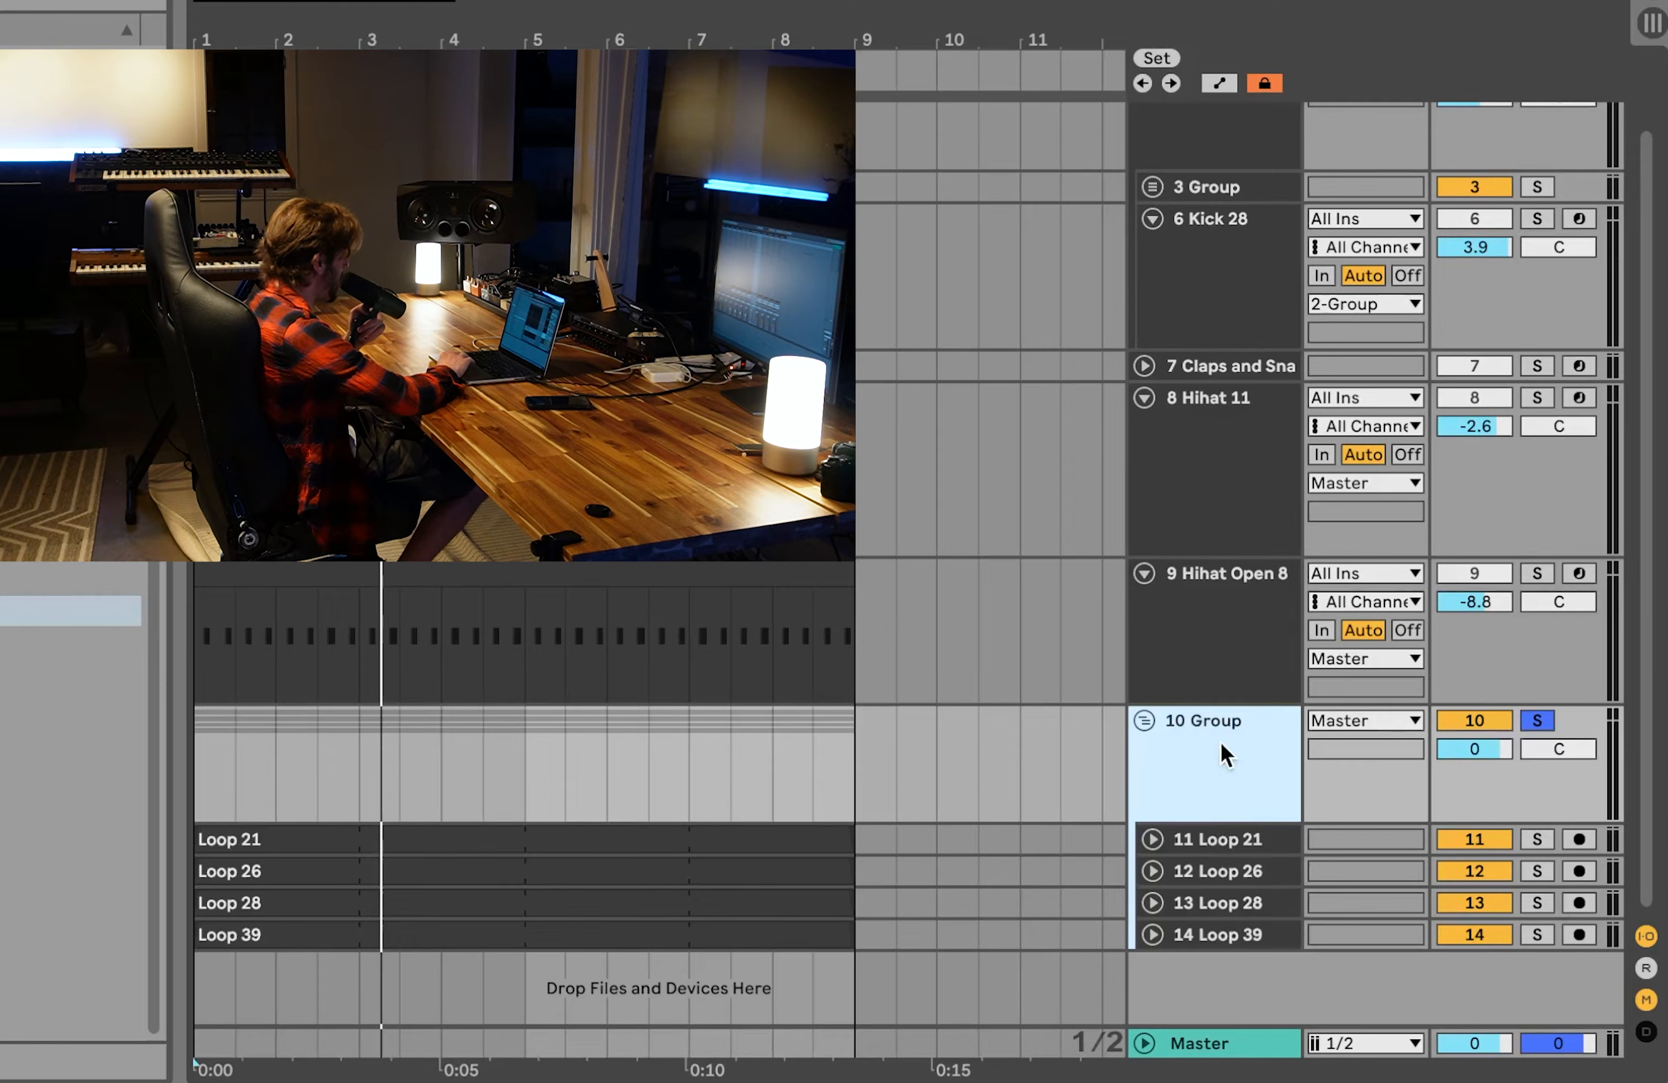
click(1537, 839)
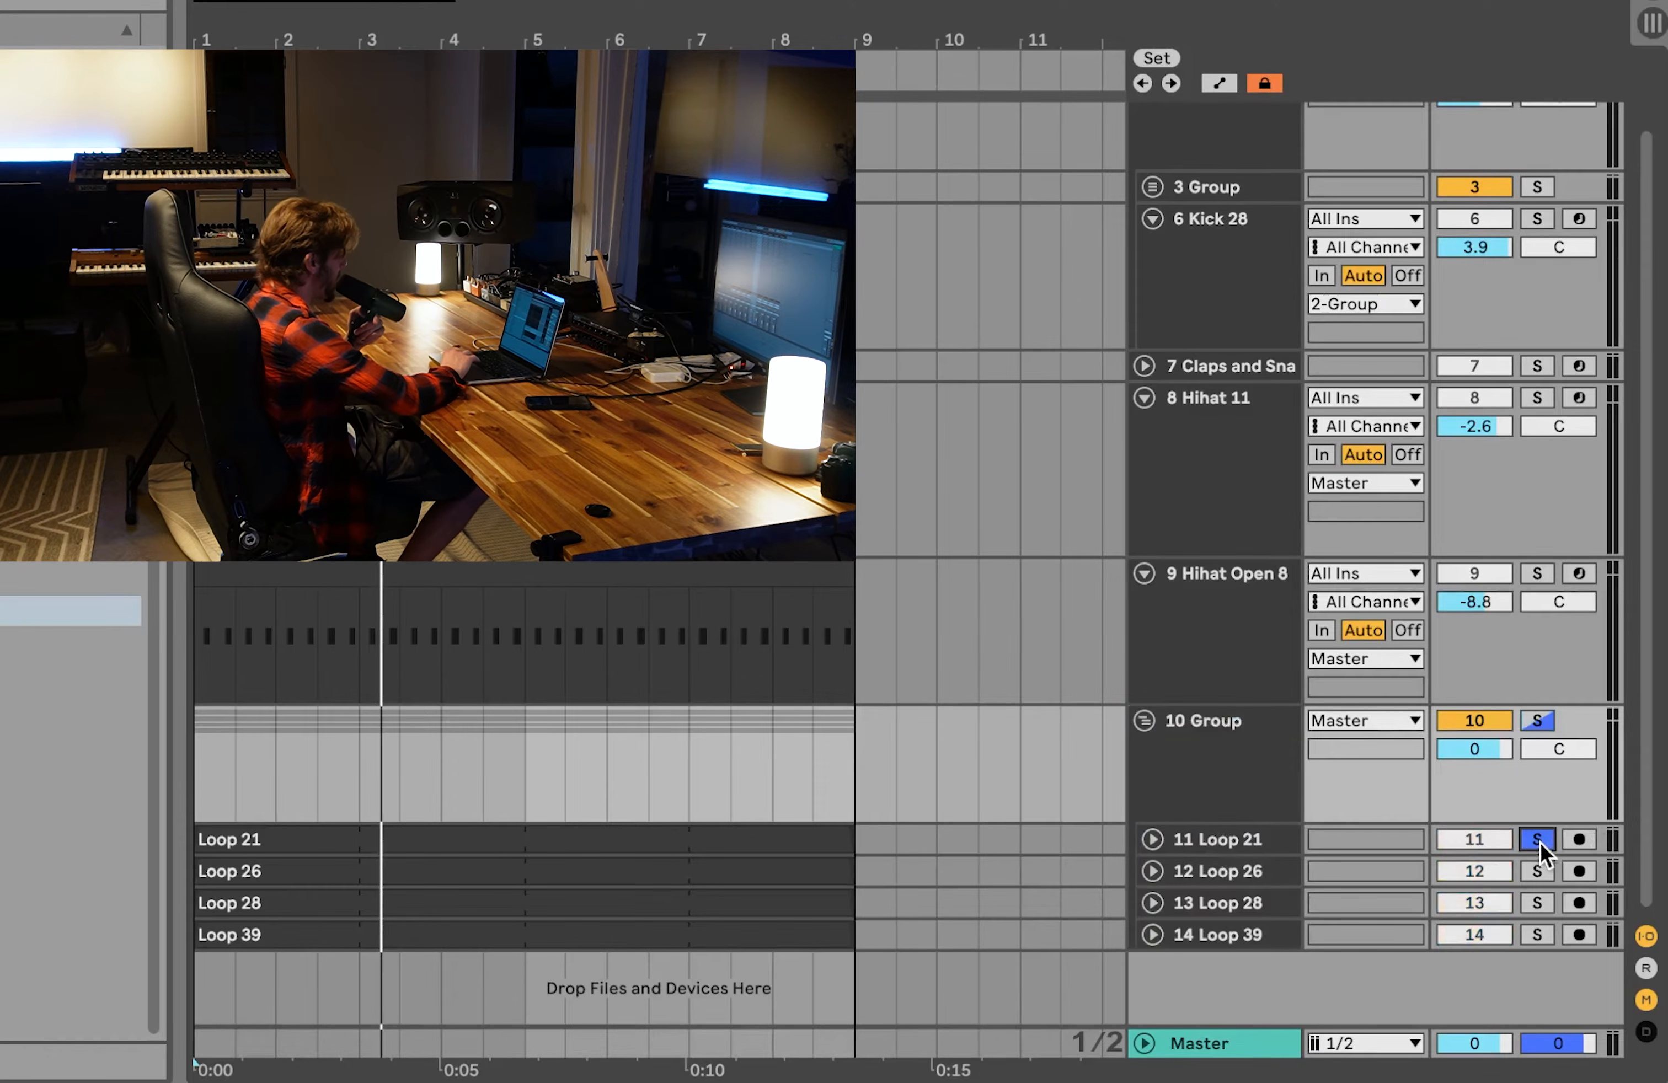
Step: Add an Overdrive to the Loop 21 track and set its dry/wet to 18 %
click(1240, 841)
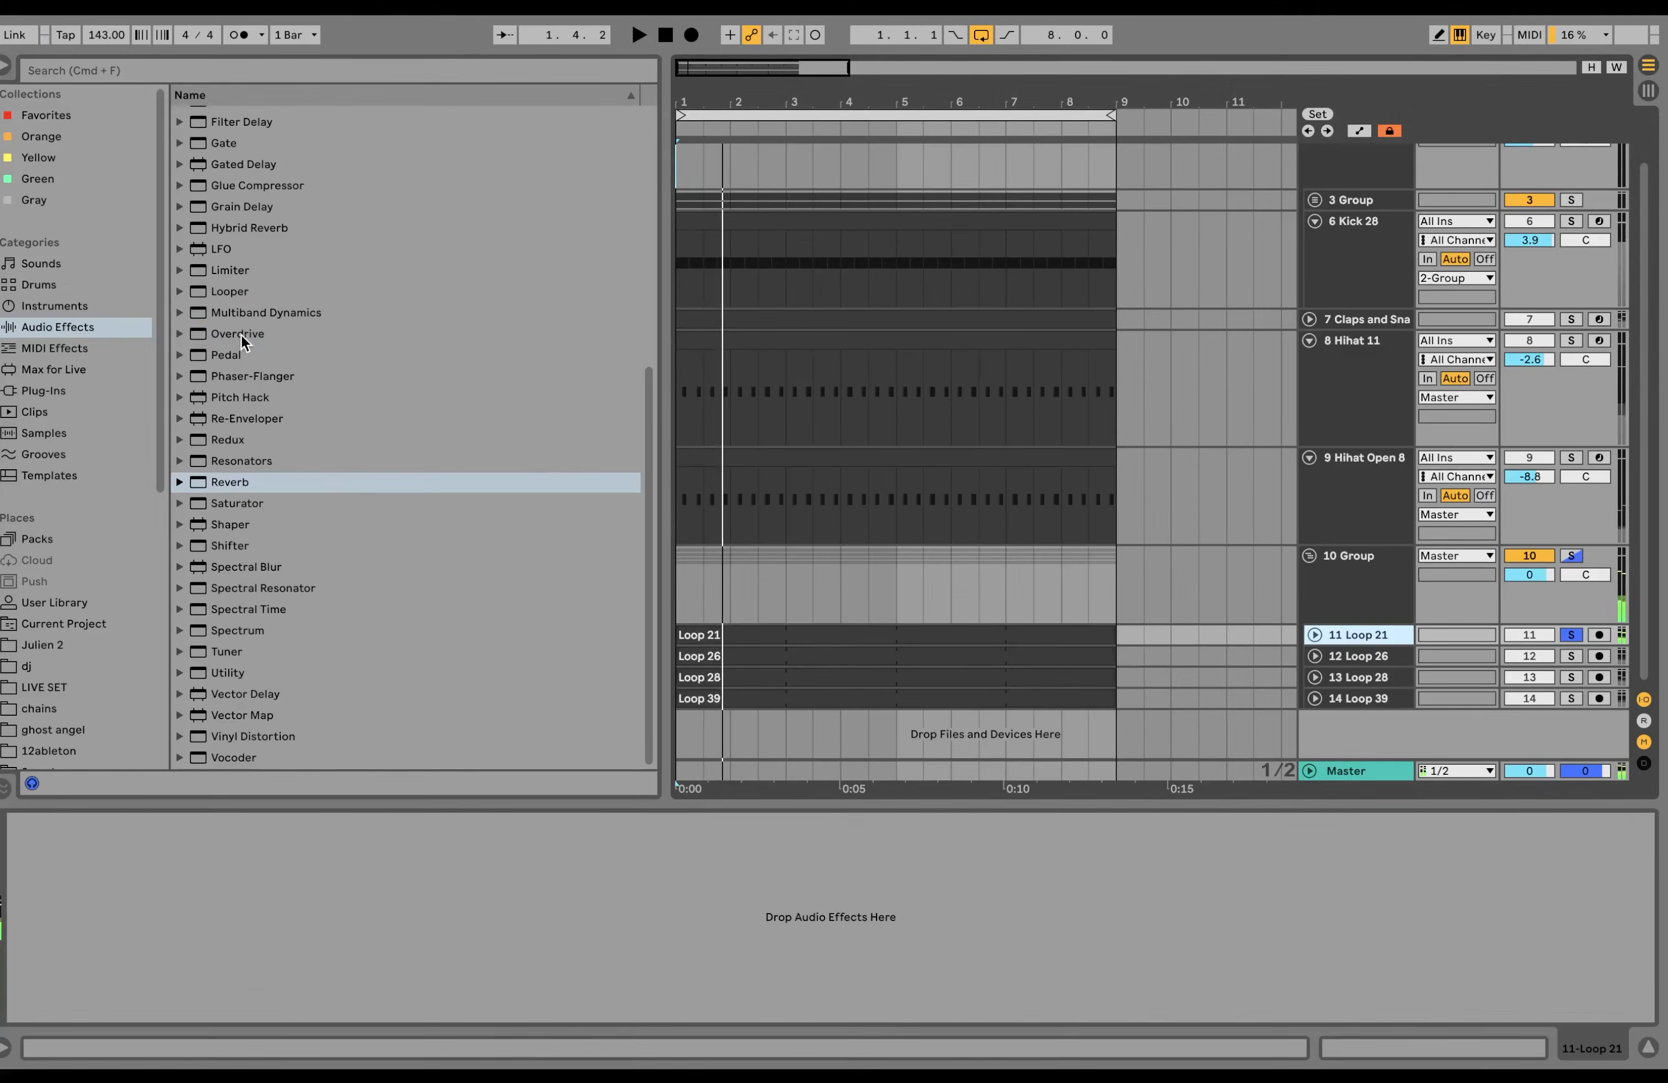
double_click(238, 333)
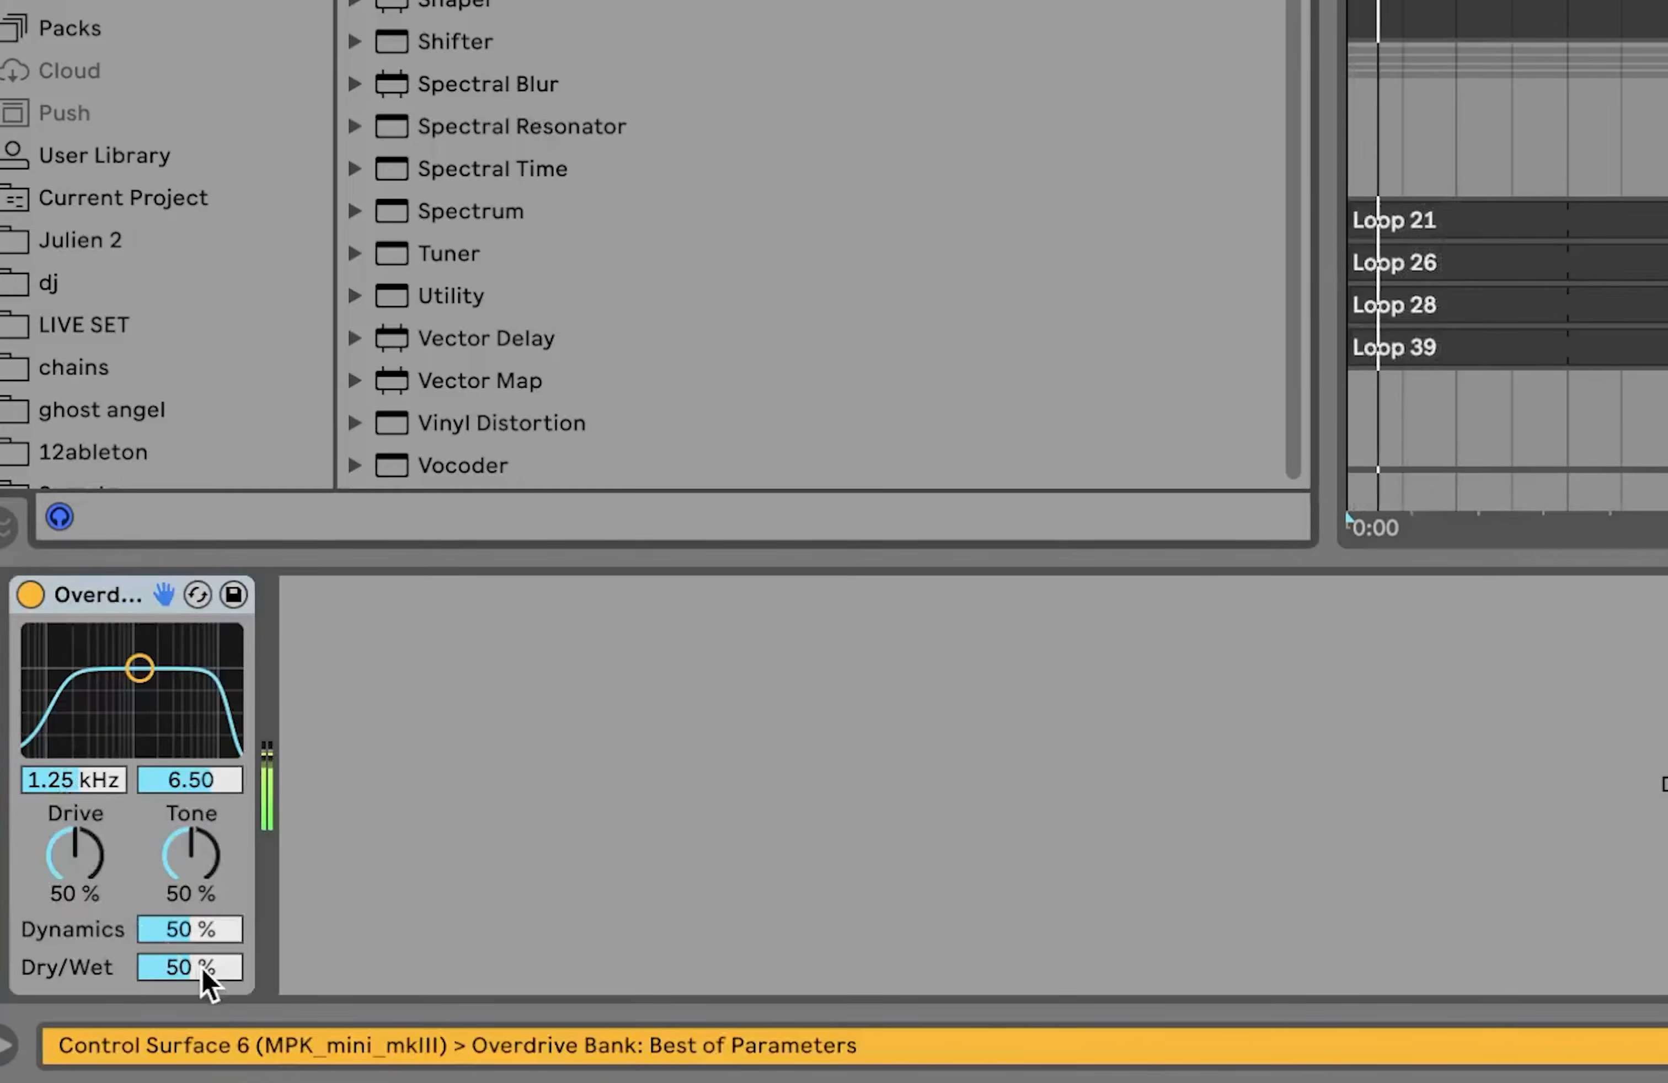
mouse_move(104, 1014)
mouse_down()
mouse_move(104, 1038)
mouse_move(108, 1015)
mouse_up()
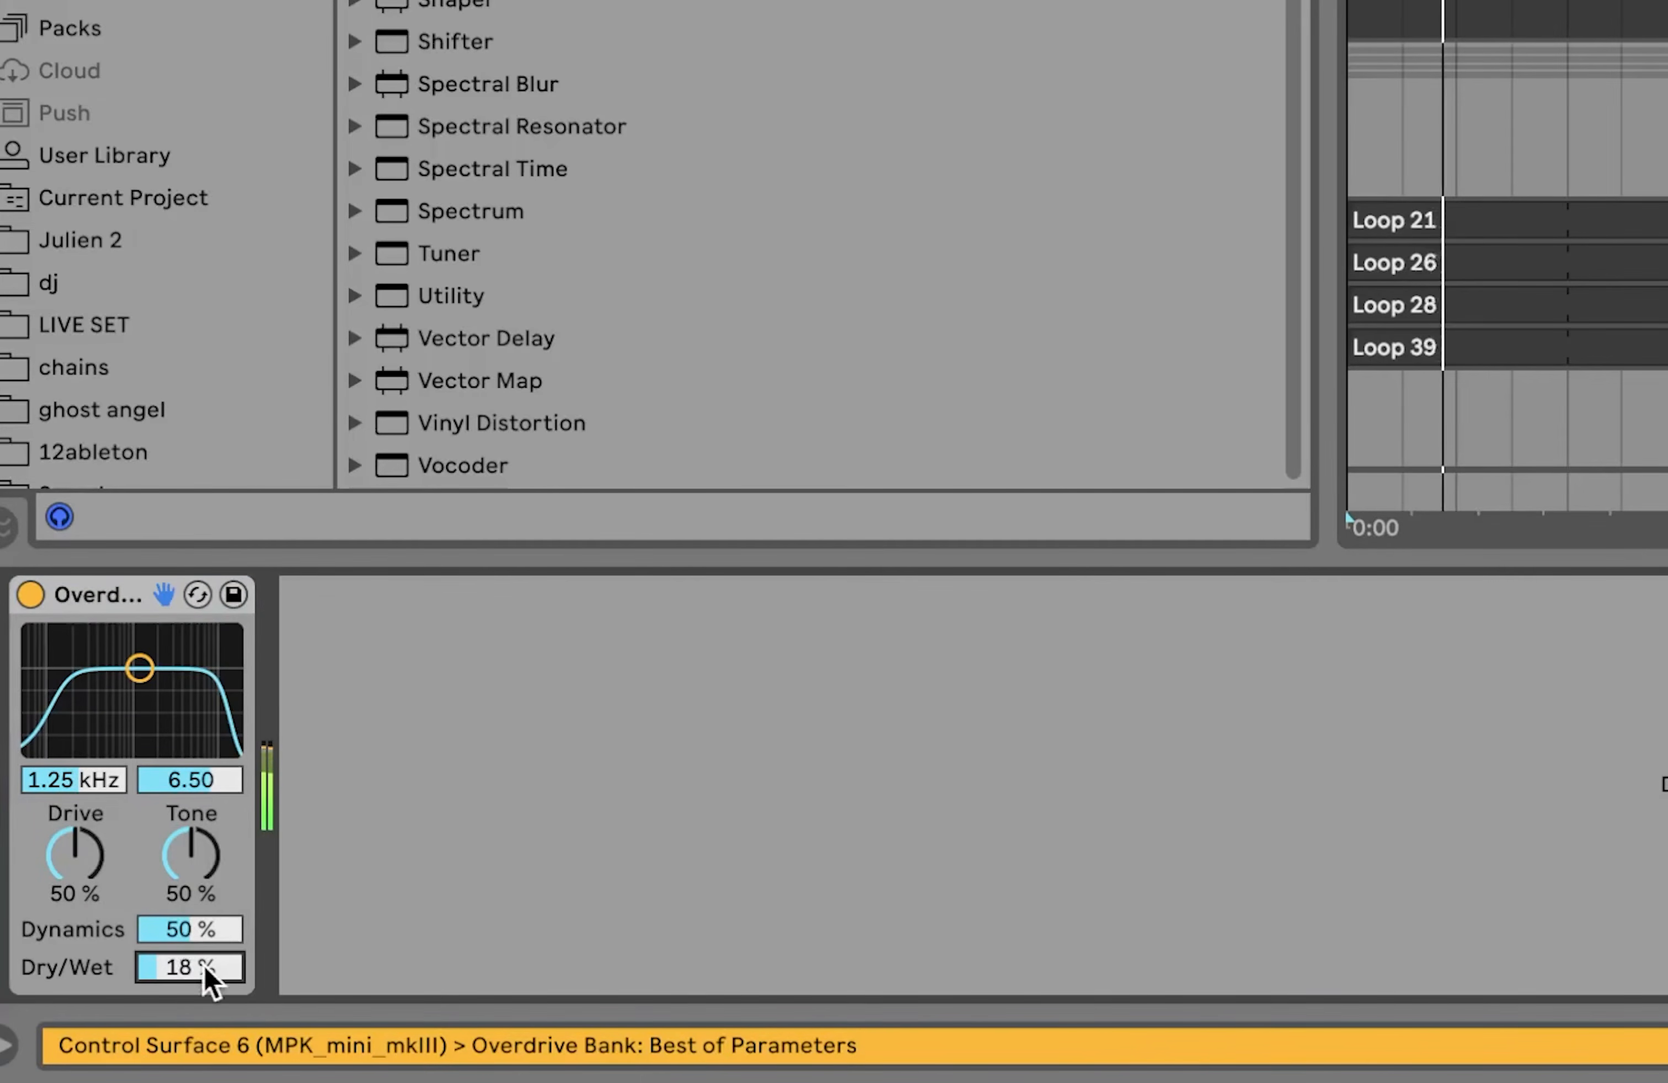
Step: Add an Auto Filter after Loop 21's Overdrive, set as a high-pass at about 461 Hz with 9.3 % resonance
scroll(274, 535, up, 3)
scroll(545, 21, up, 5)
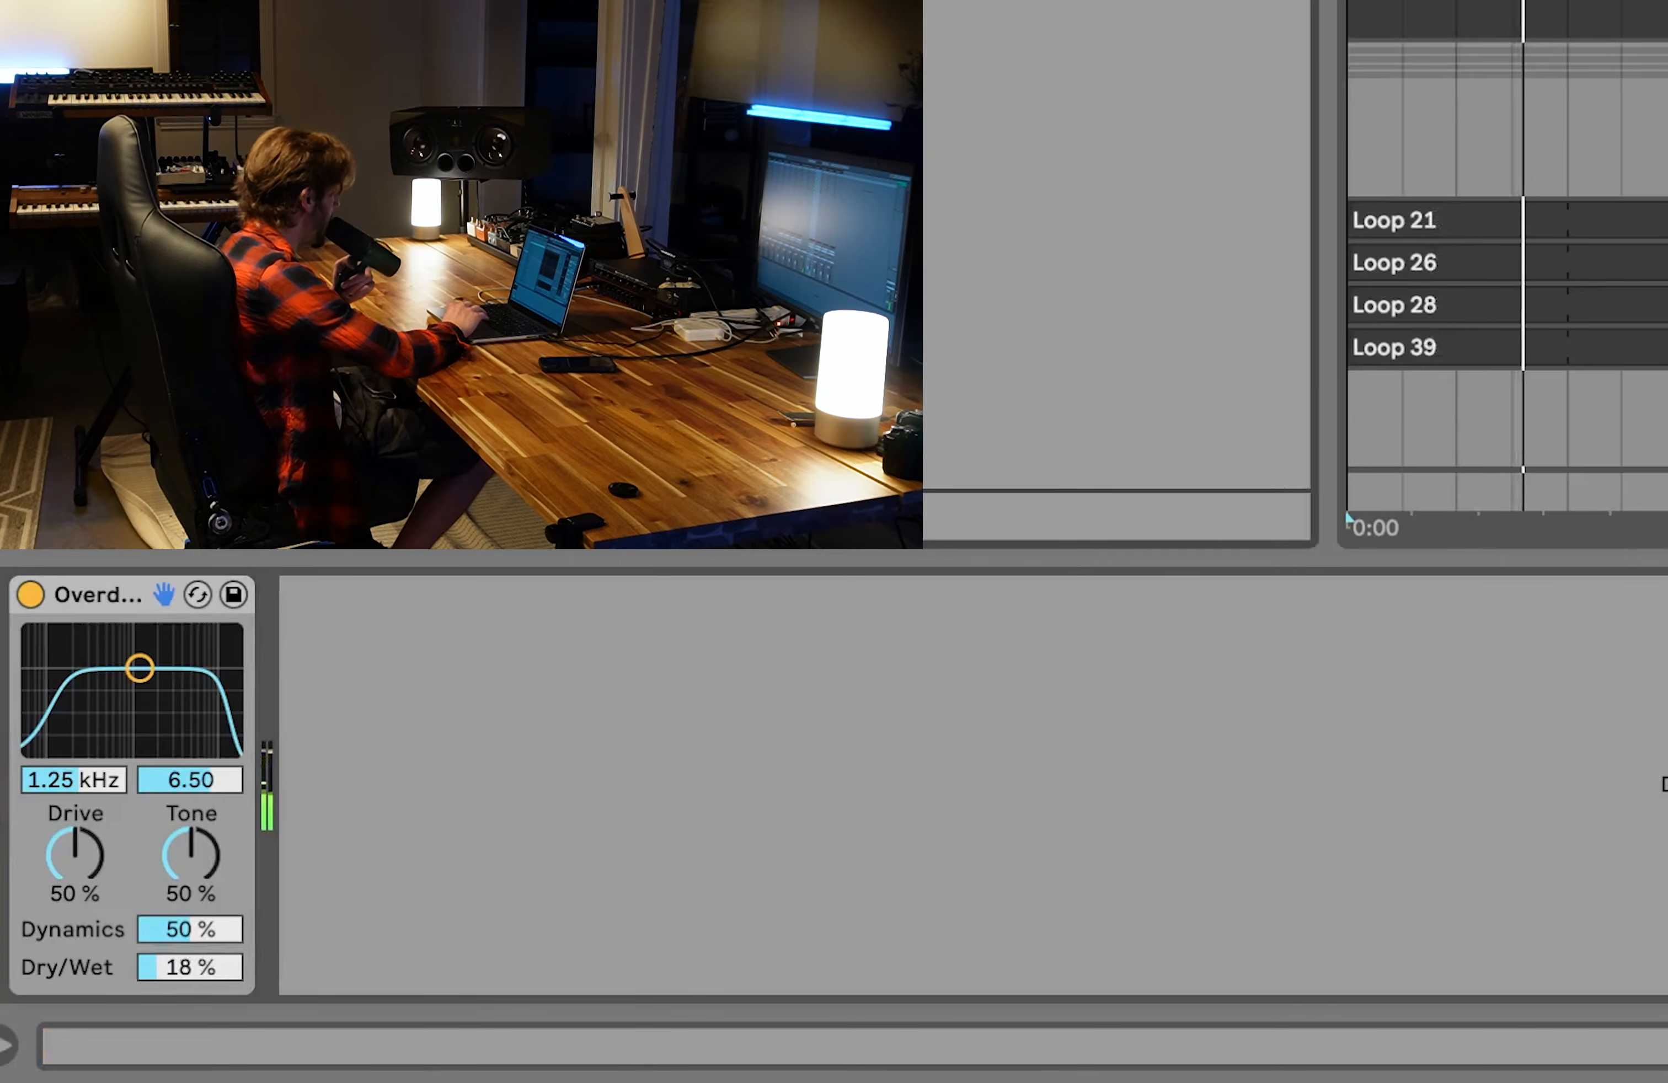
click(484, 886)
drag(815, 827, 614, 837)
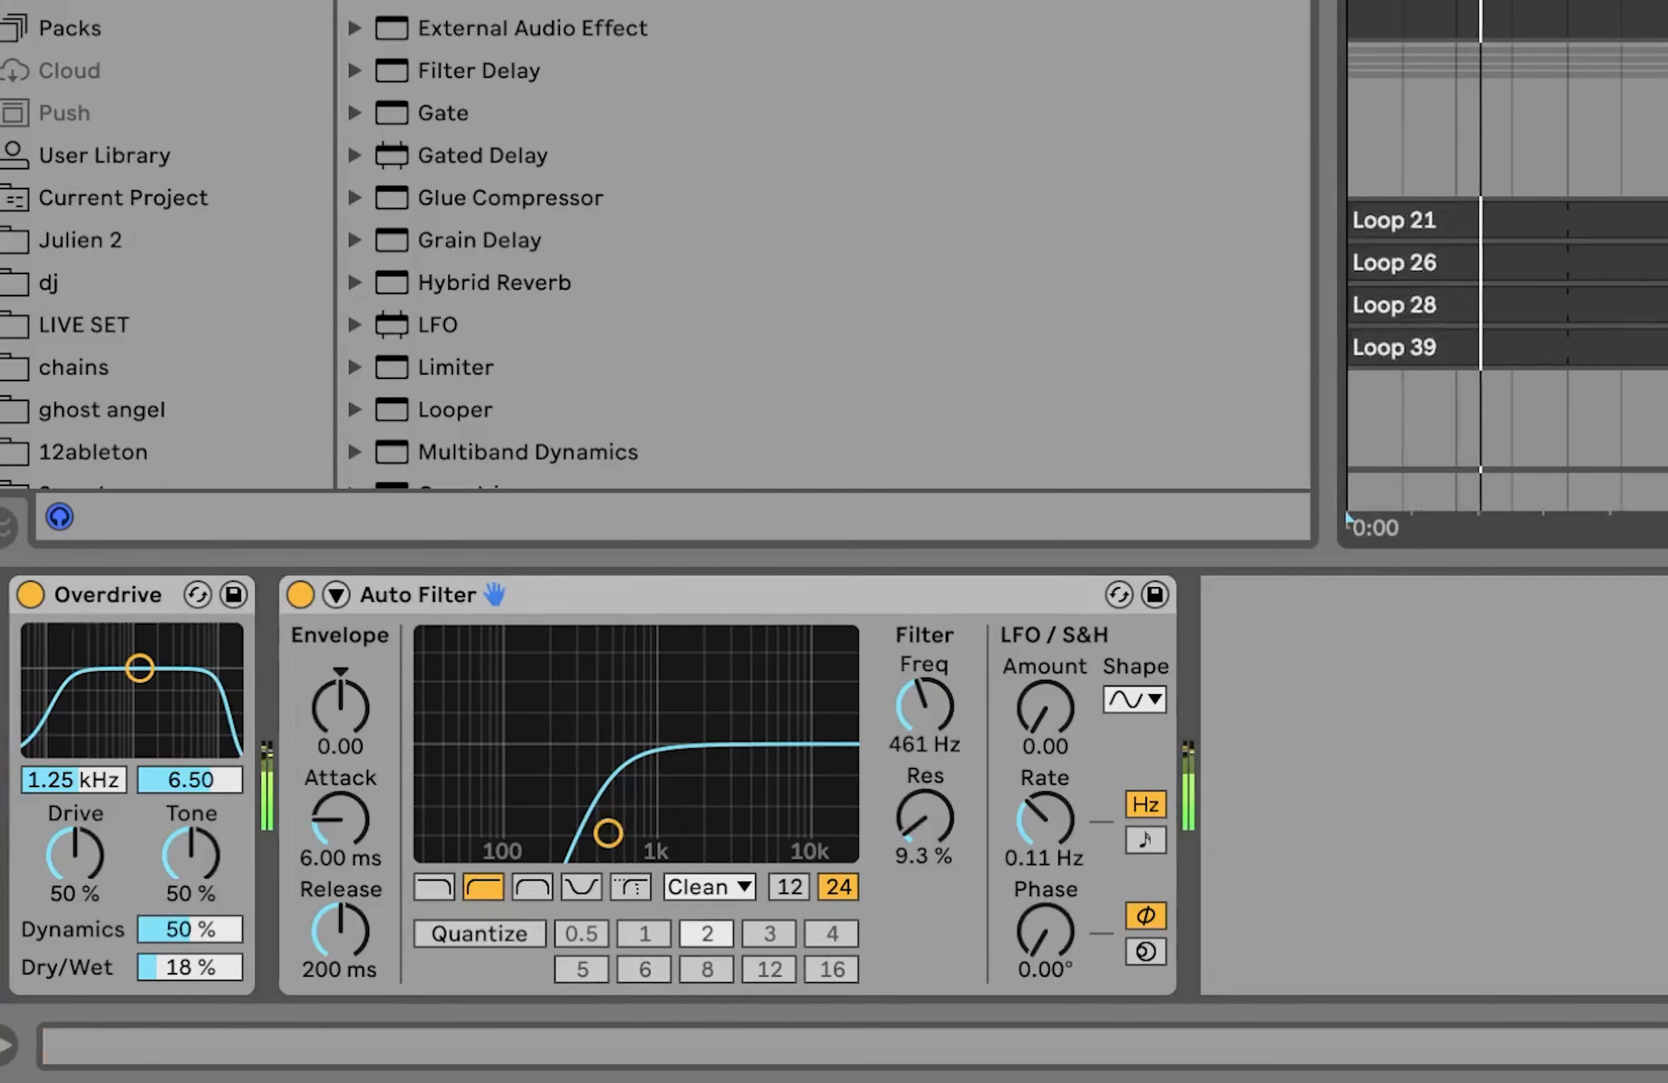
Step: Audition Loop 26 and Loop 28 one at a time in solo, and stop playback
click(1366, 660)
scroll(451, 633, down, 1)
scroll(451, 633, up, 1)
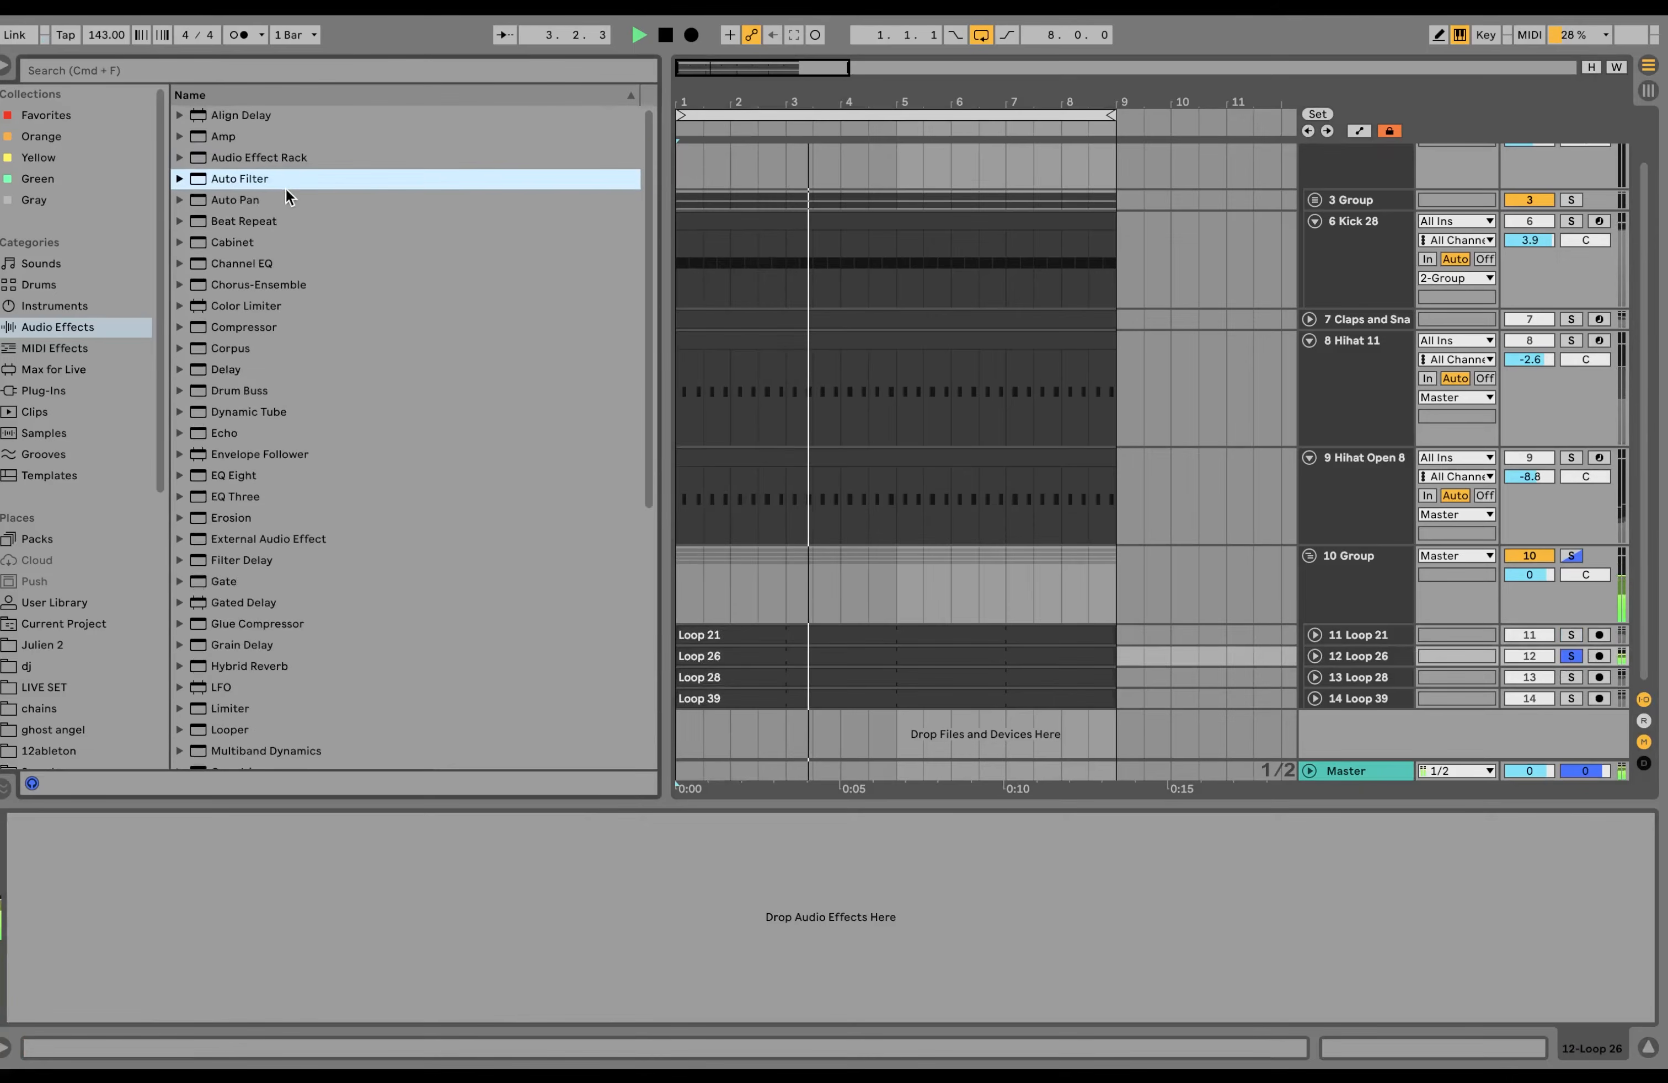
click(1571, 678)
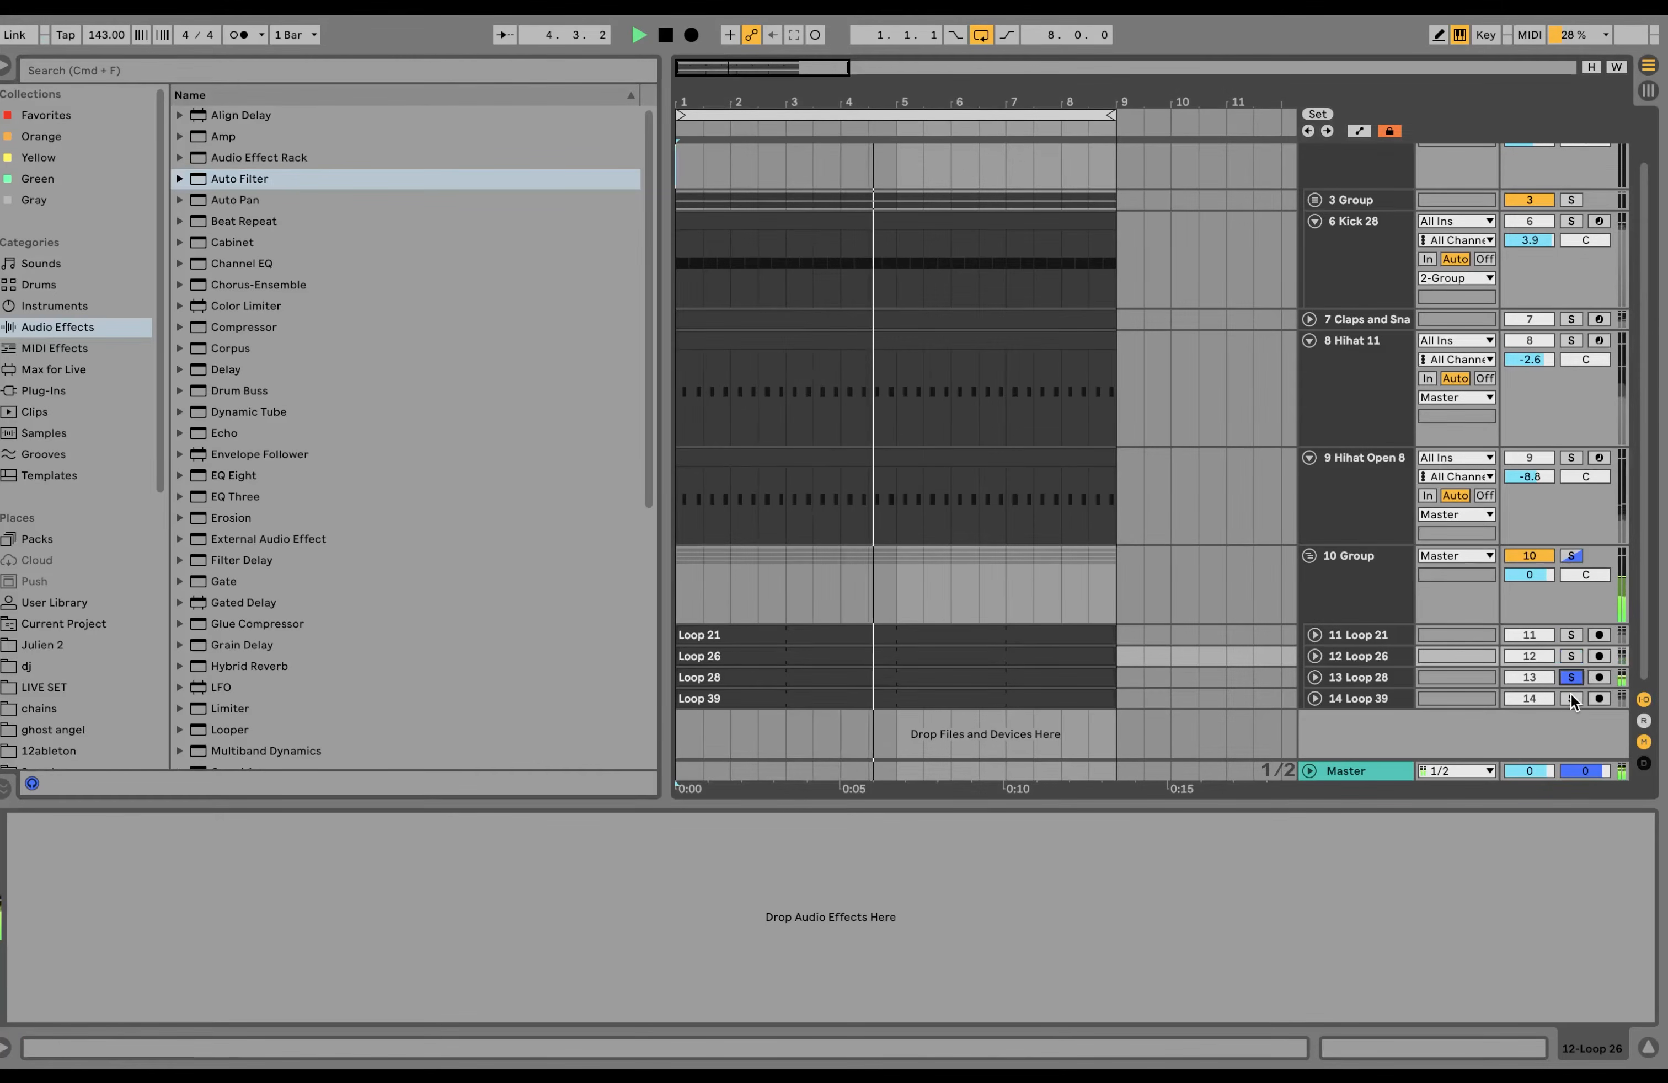
key(space)
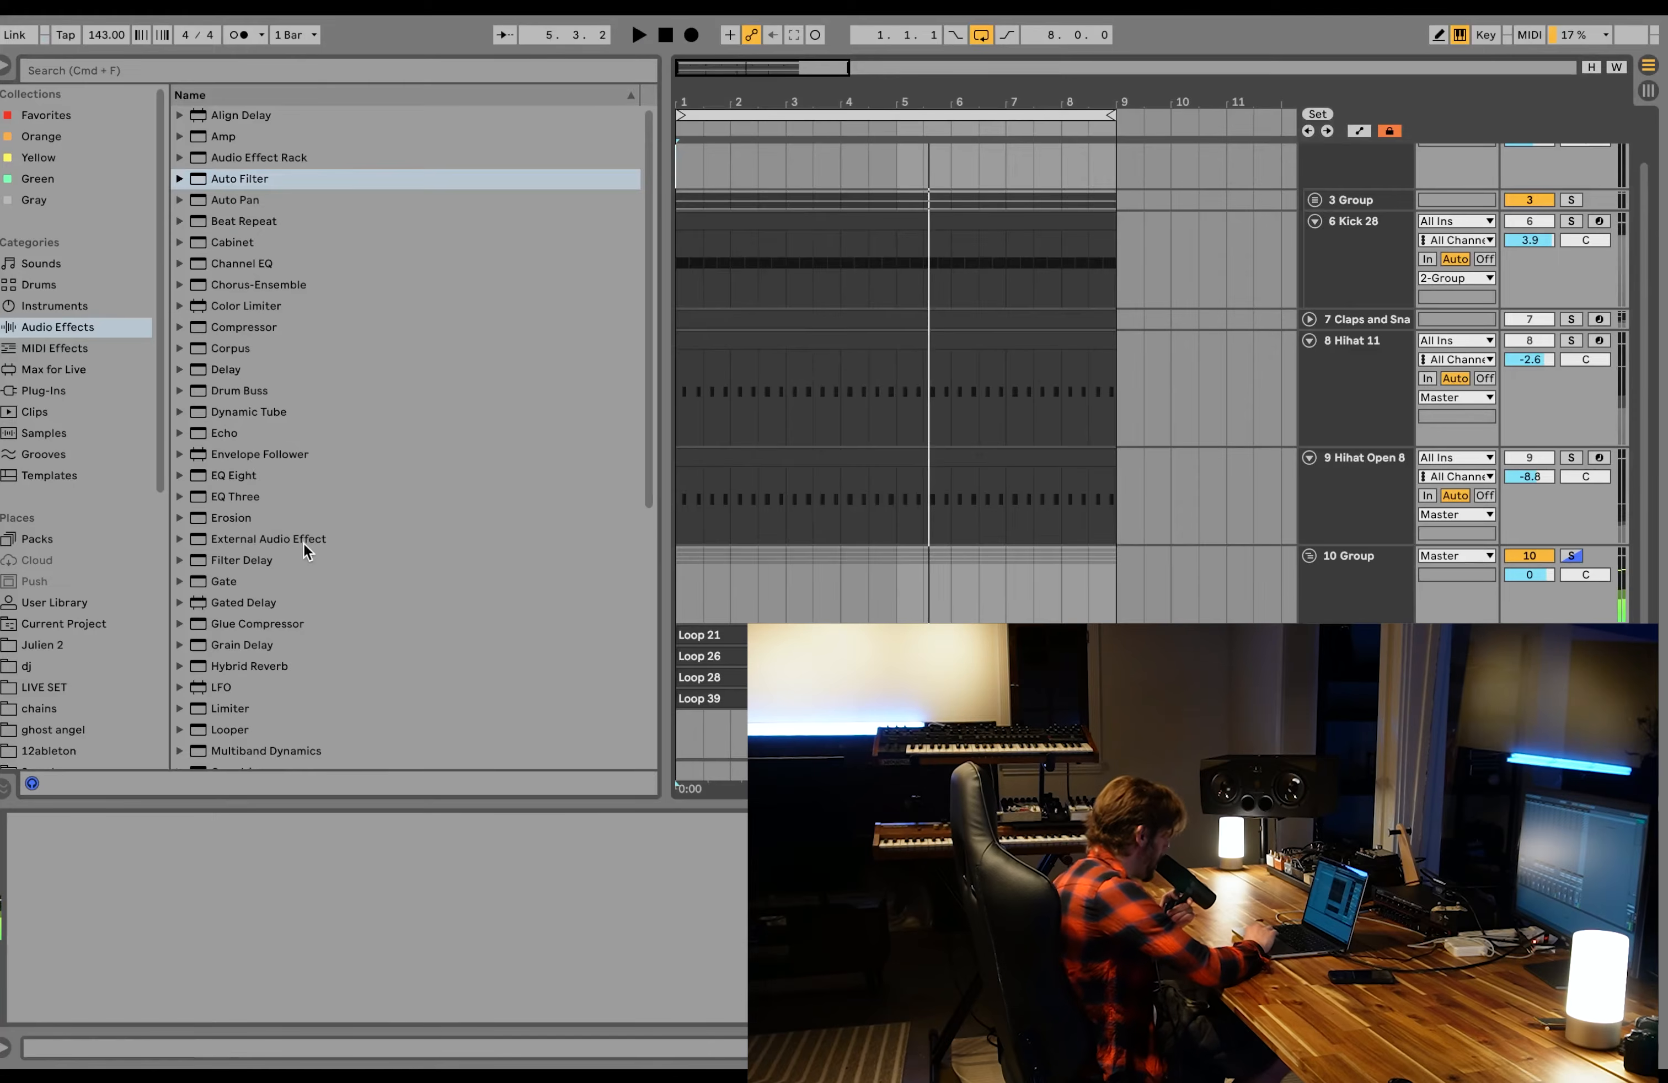
Step: Add a Delay to the loop and set both synced channels to a delay time of 2
scroll(304, 544, down, 5)
key(space)
scroll(304, 543, up, 5)
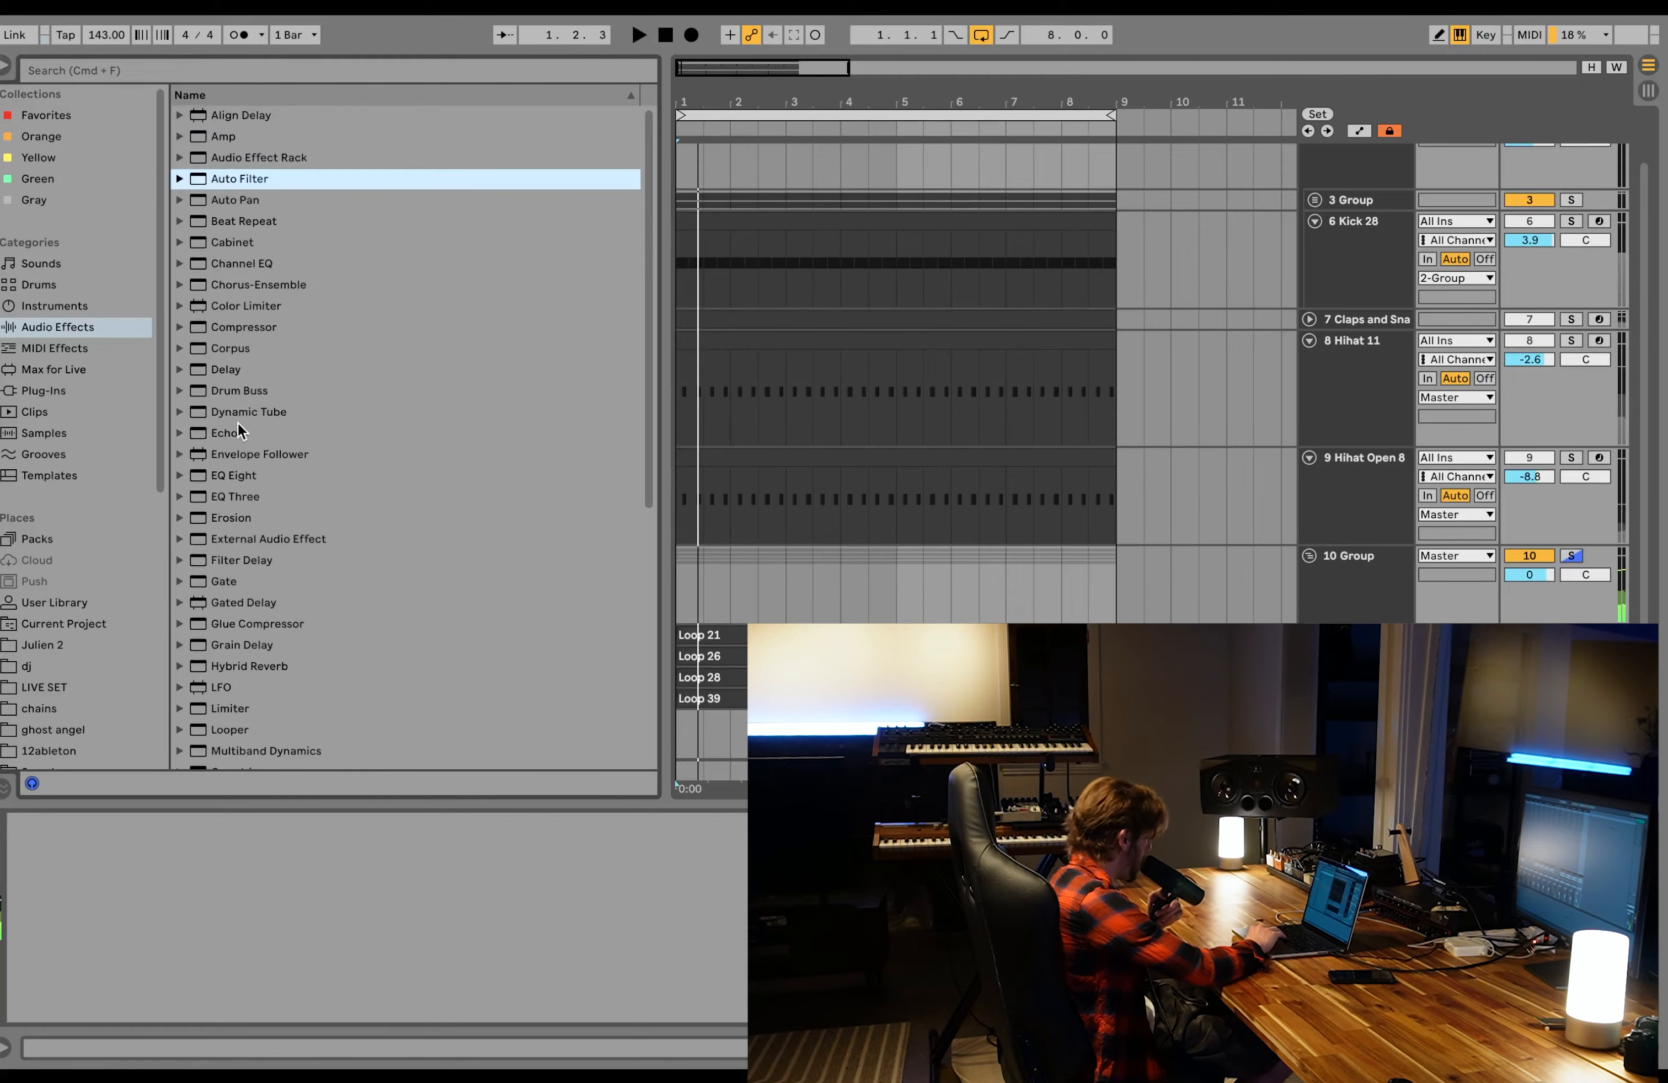
double_click(225, 370)
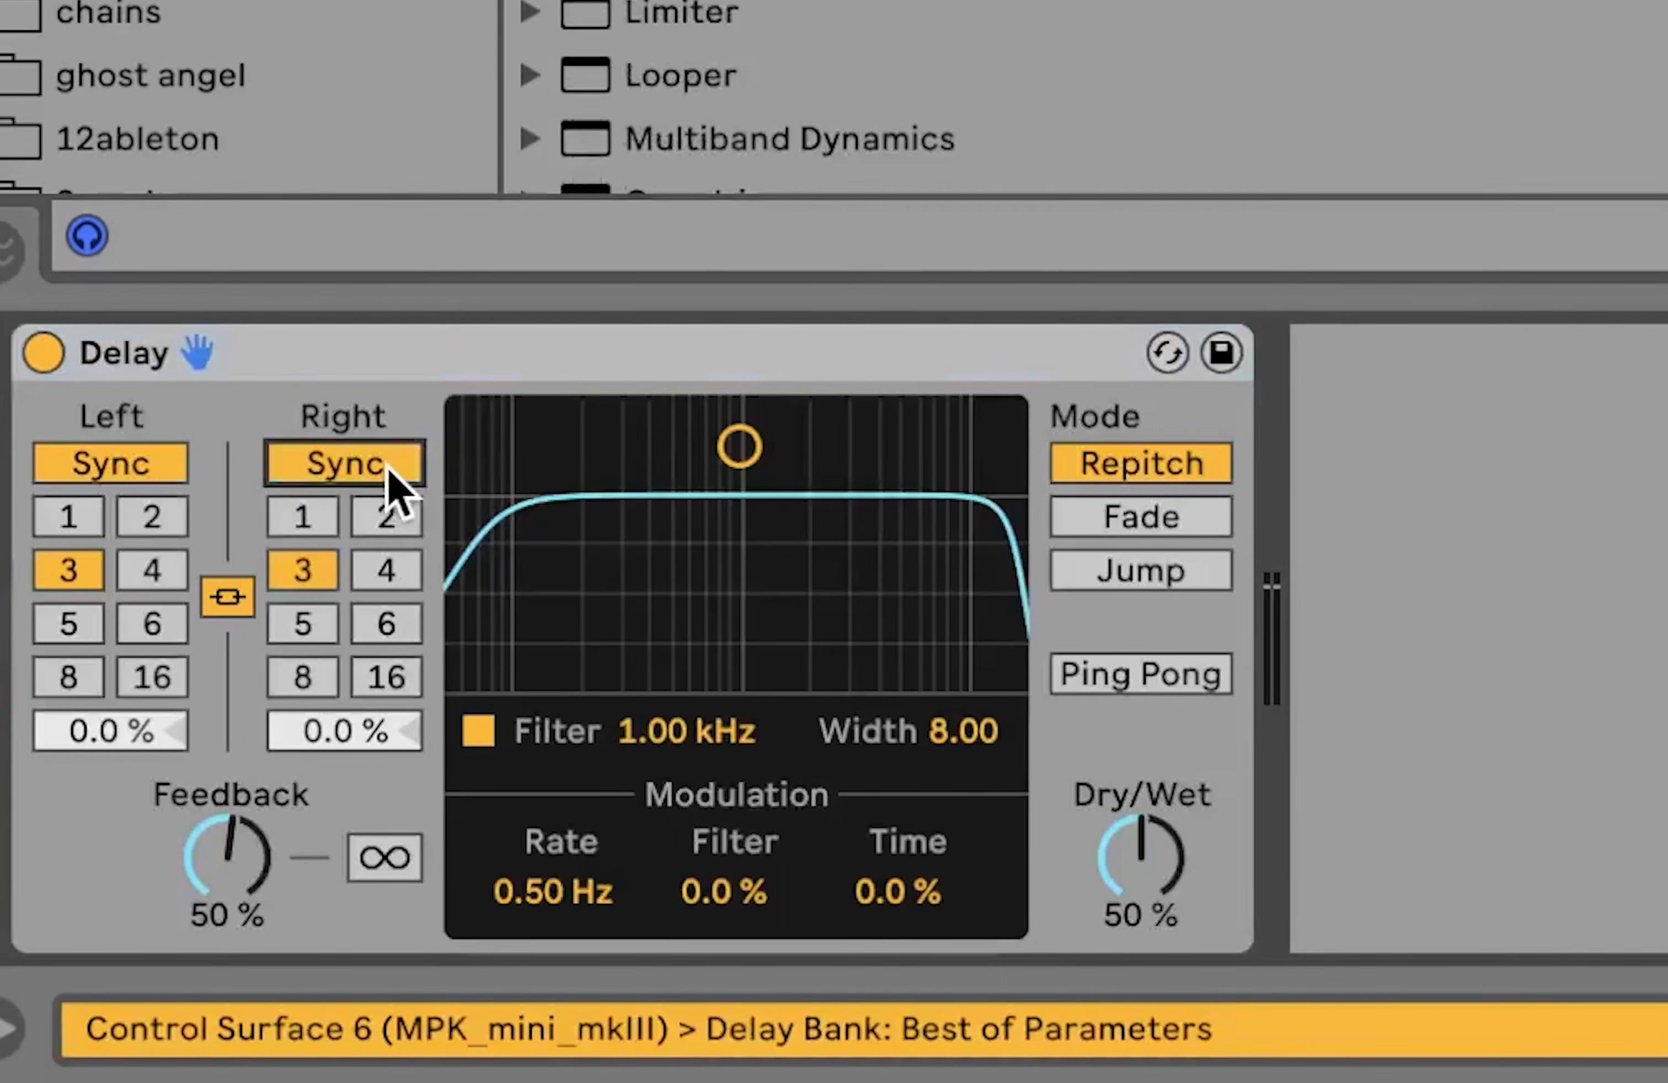
click(387, 468)
click(362, 470)
click(386, 516)
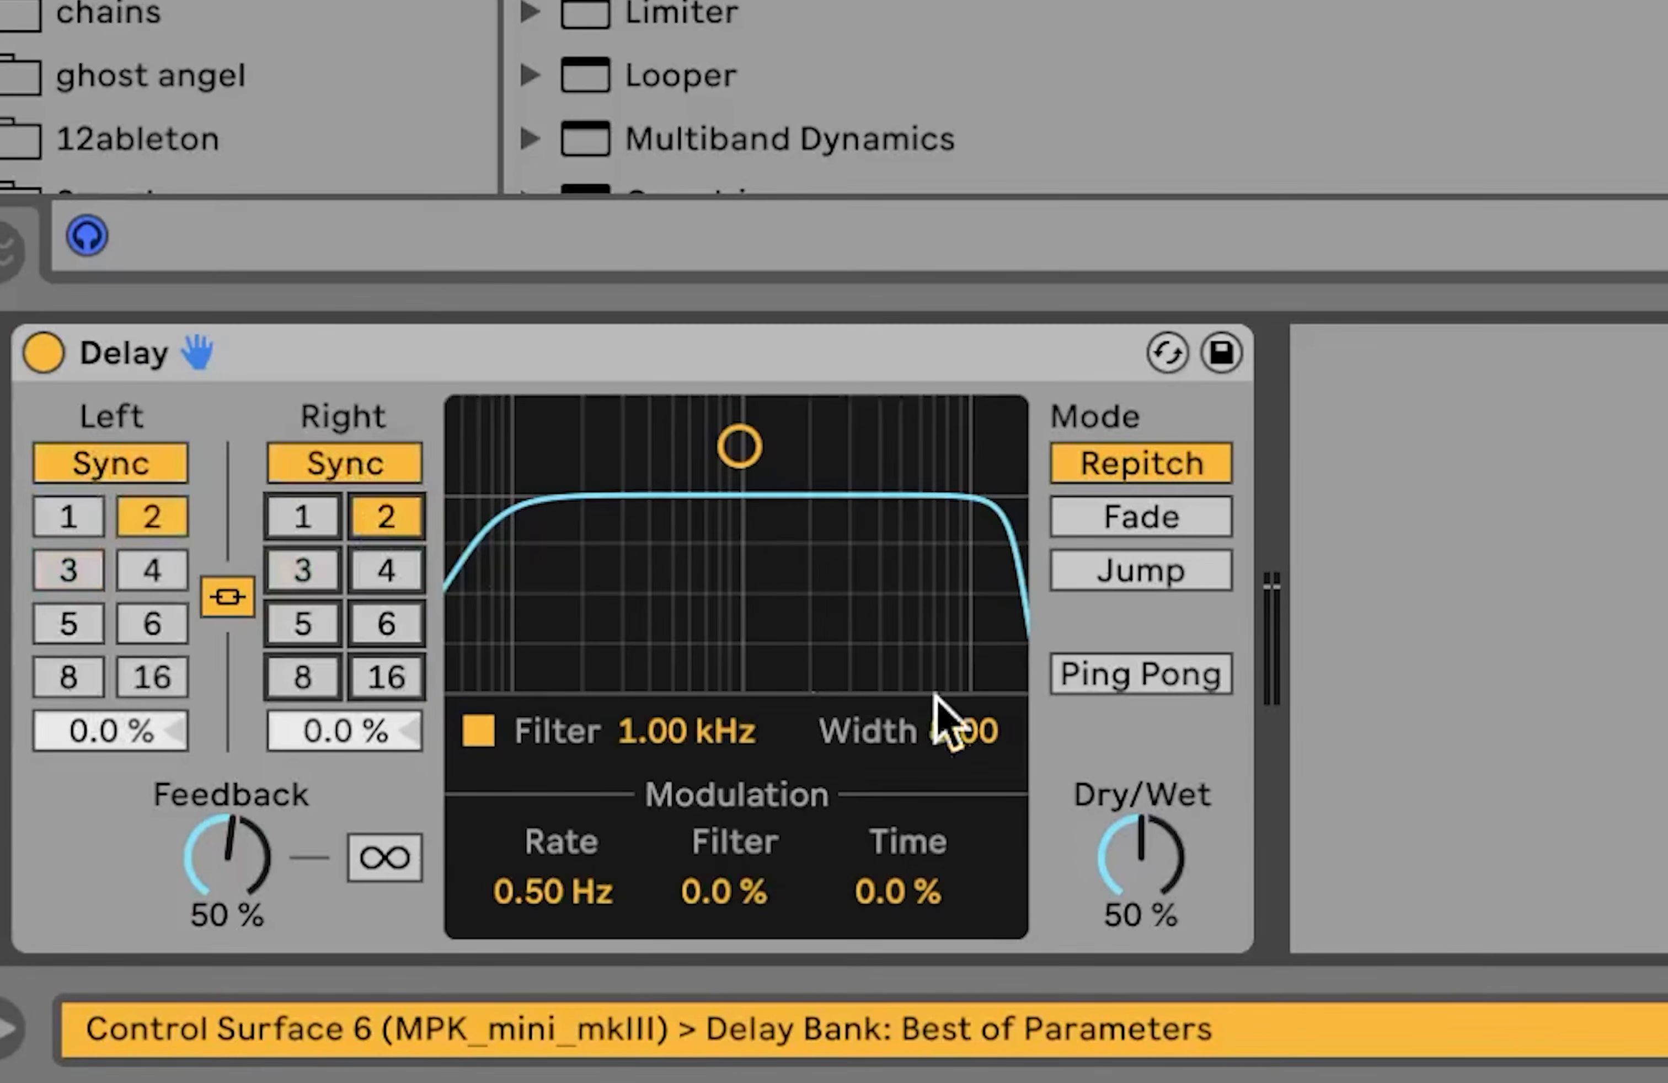
Step: Enable the Delay's Ping Pong mode, with dry/wet at 20 % and the filter at 1.70 kHz with width 3.18
click(1118, 688)
drag(1165, 888, 1165, 943)
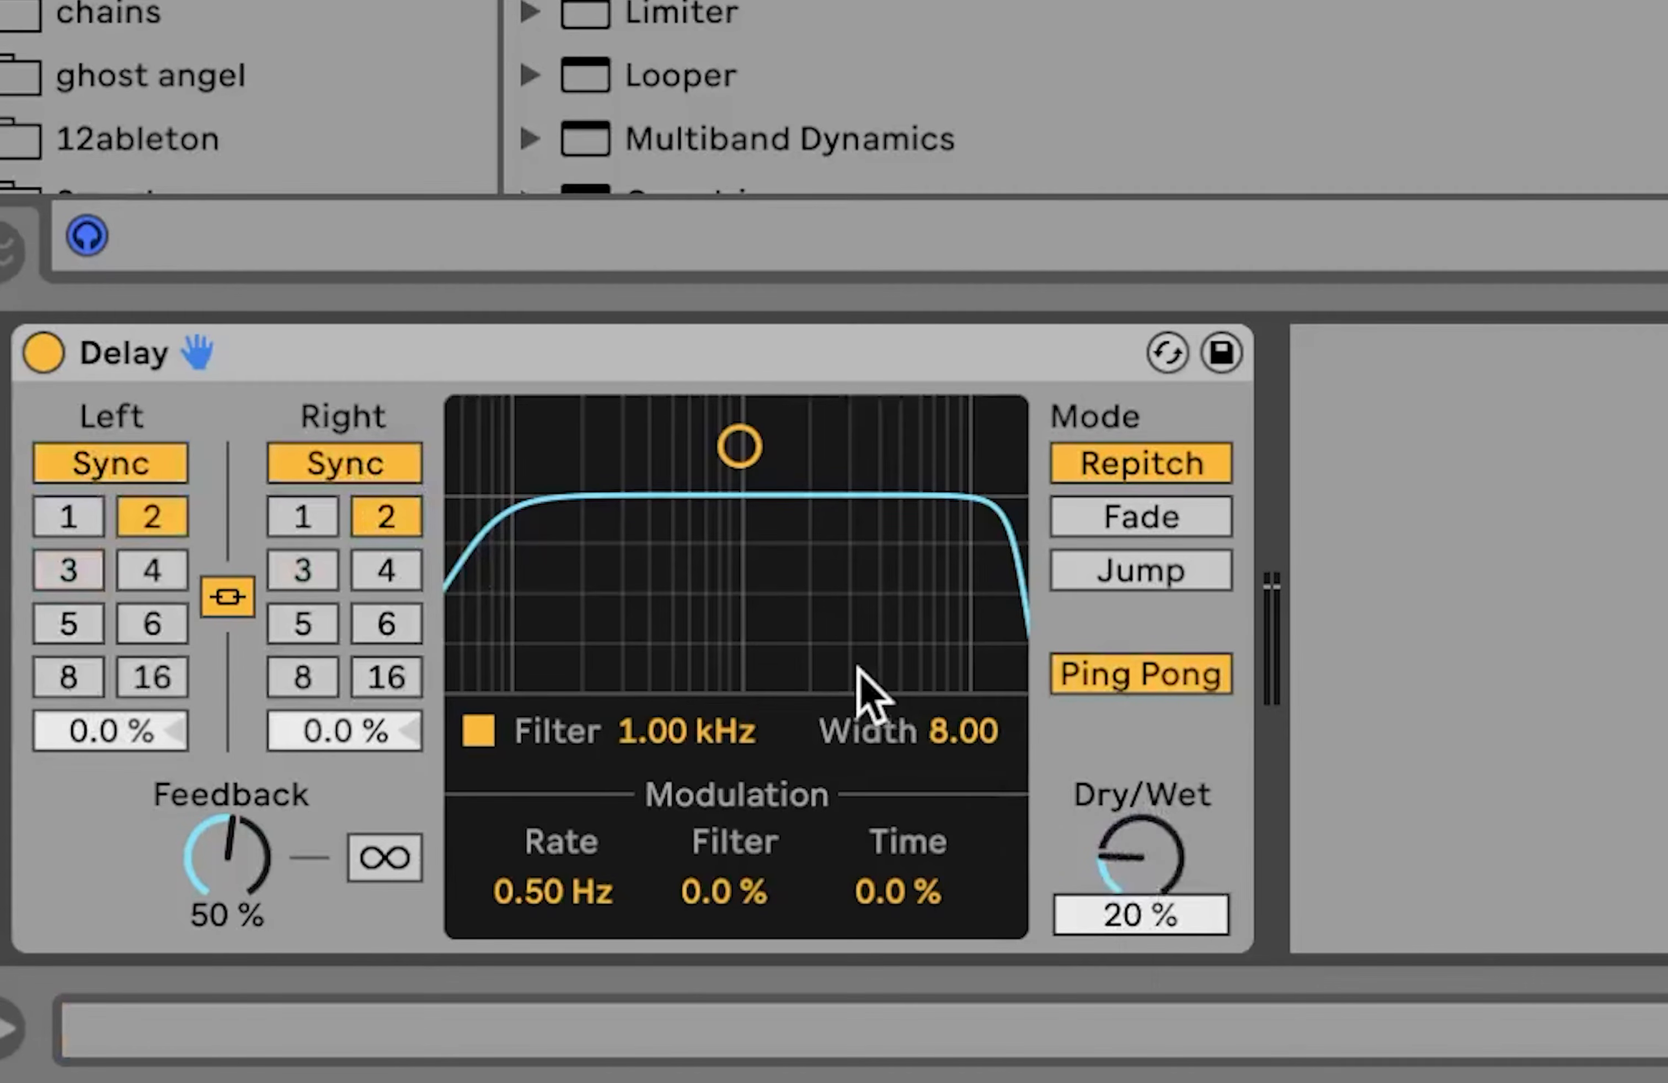
drag(788, 654, 789, 590)
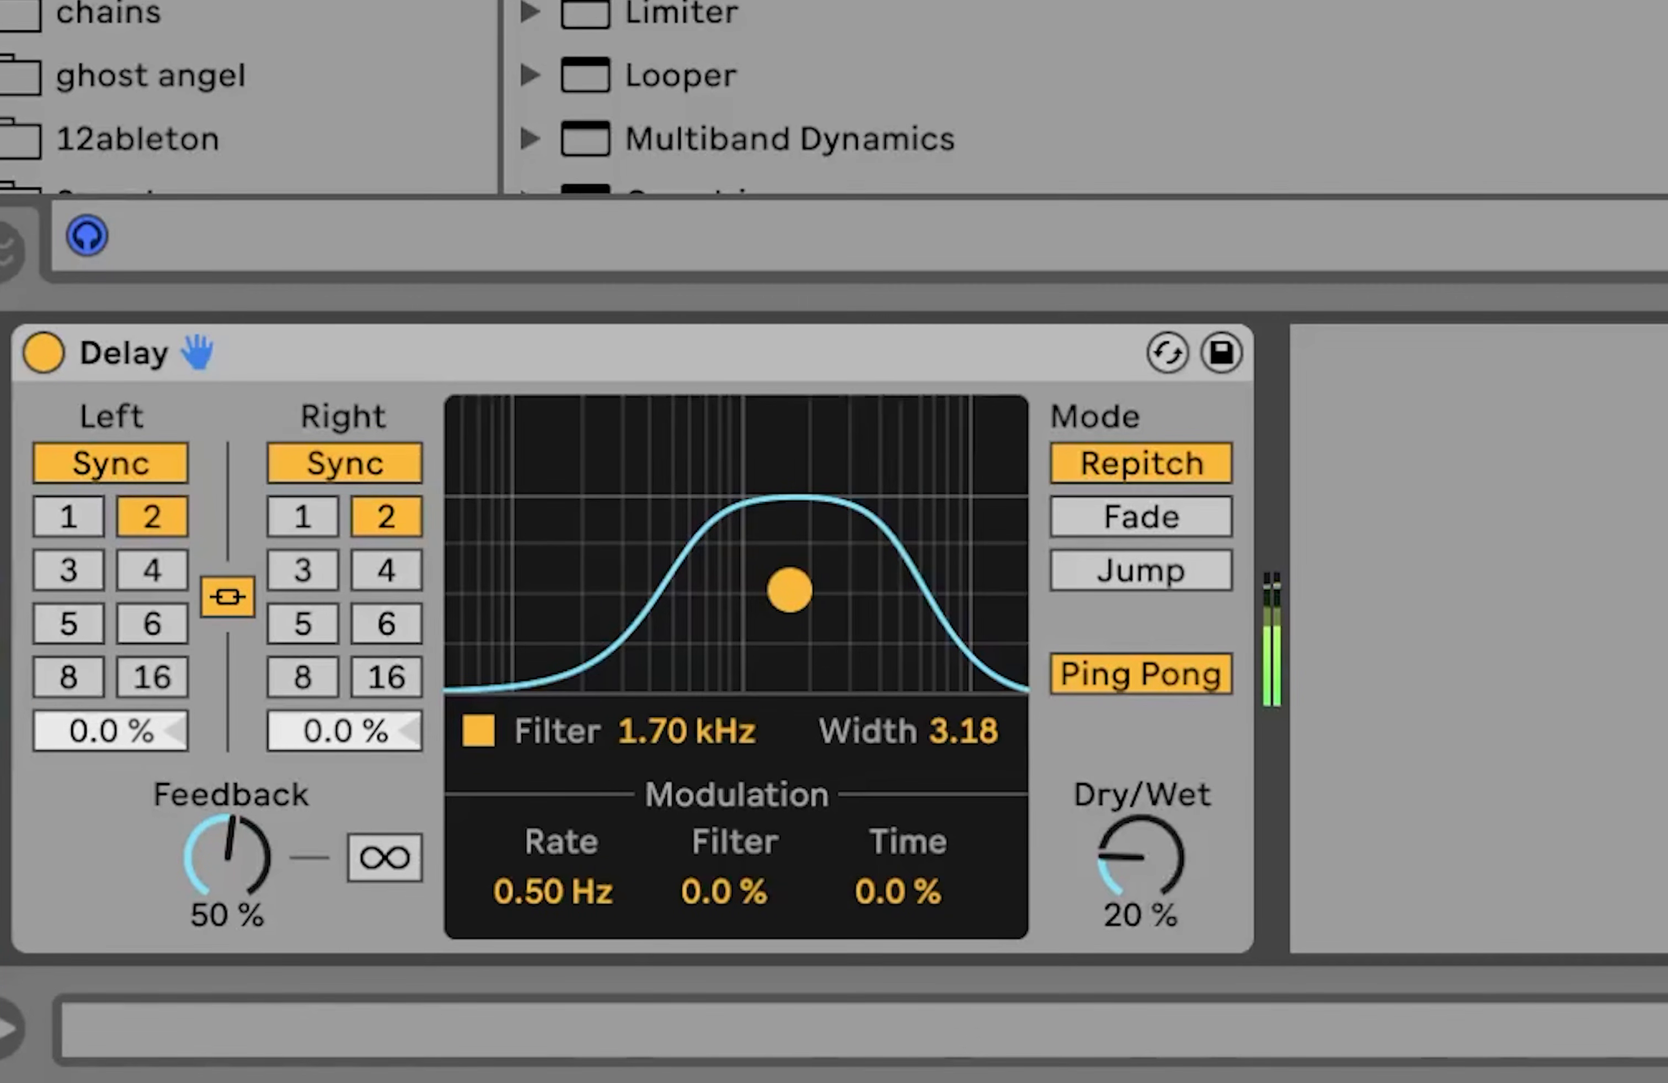
Step: Add an Auto Filter to the group of four loops, set as a high-pass at 235 Hz with 1.3 % resonance
click(1343, 590)
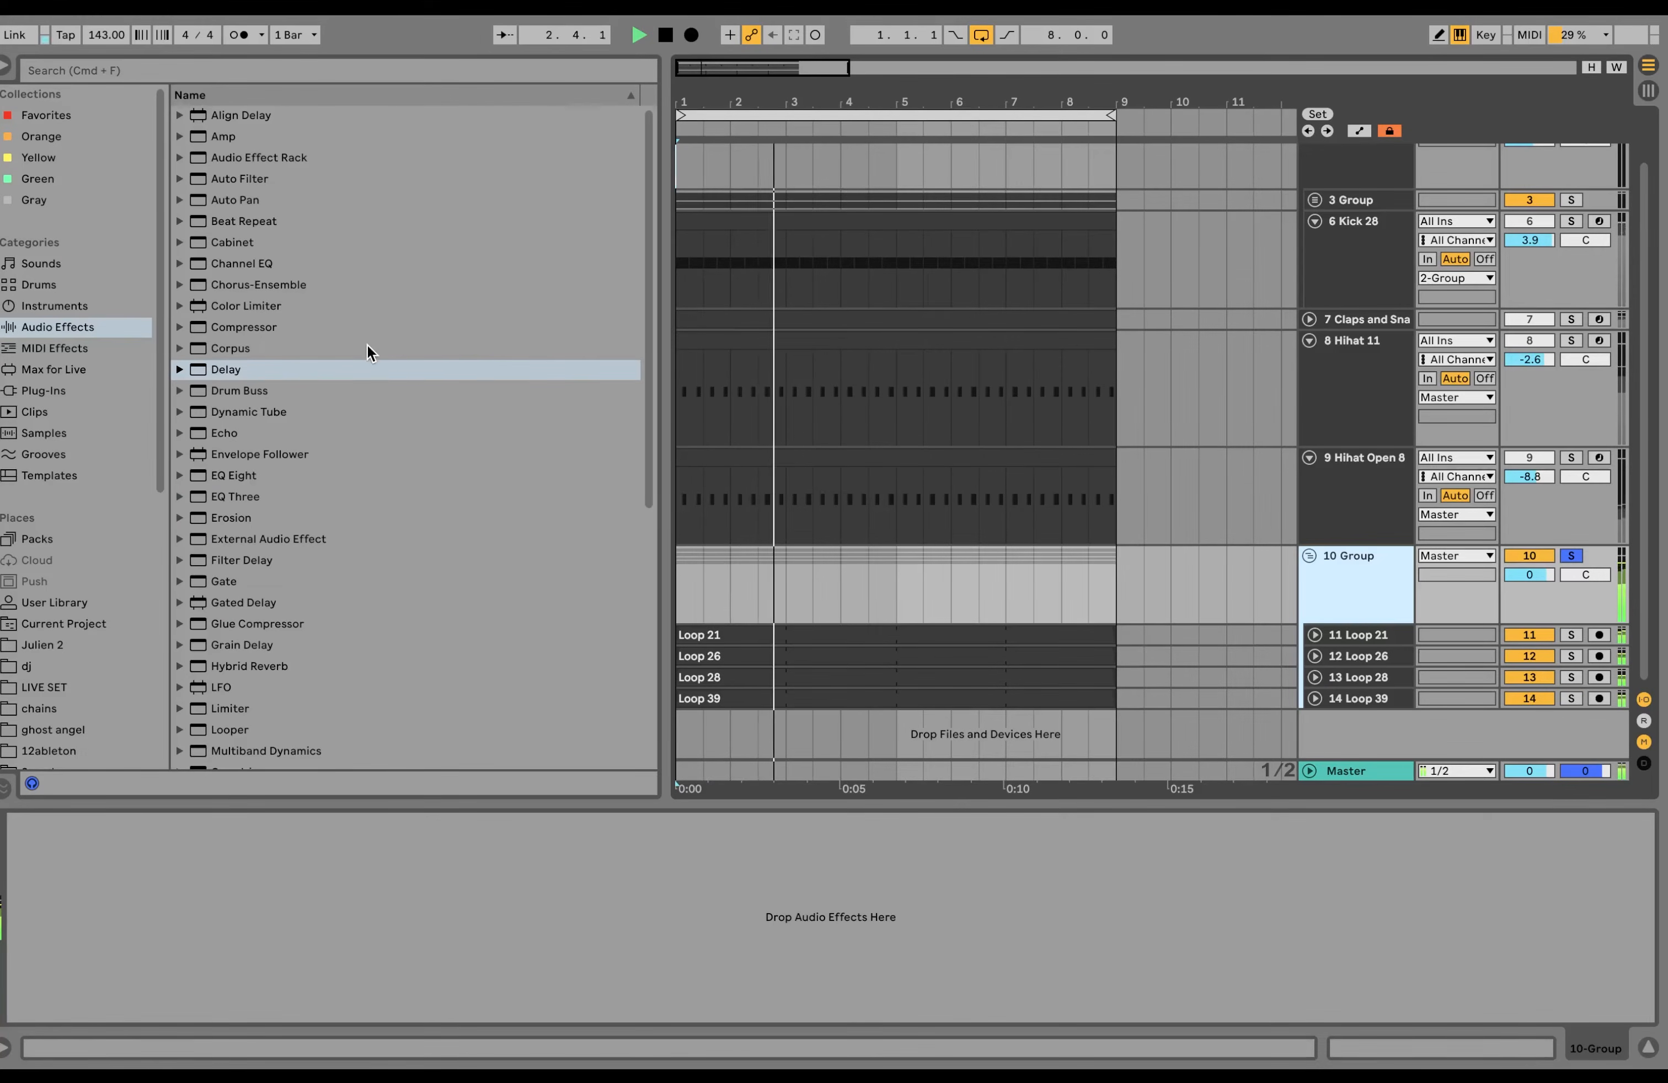
drag(246, 179, 261, 871)
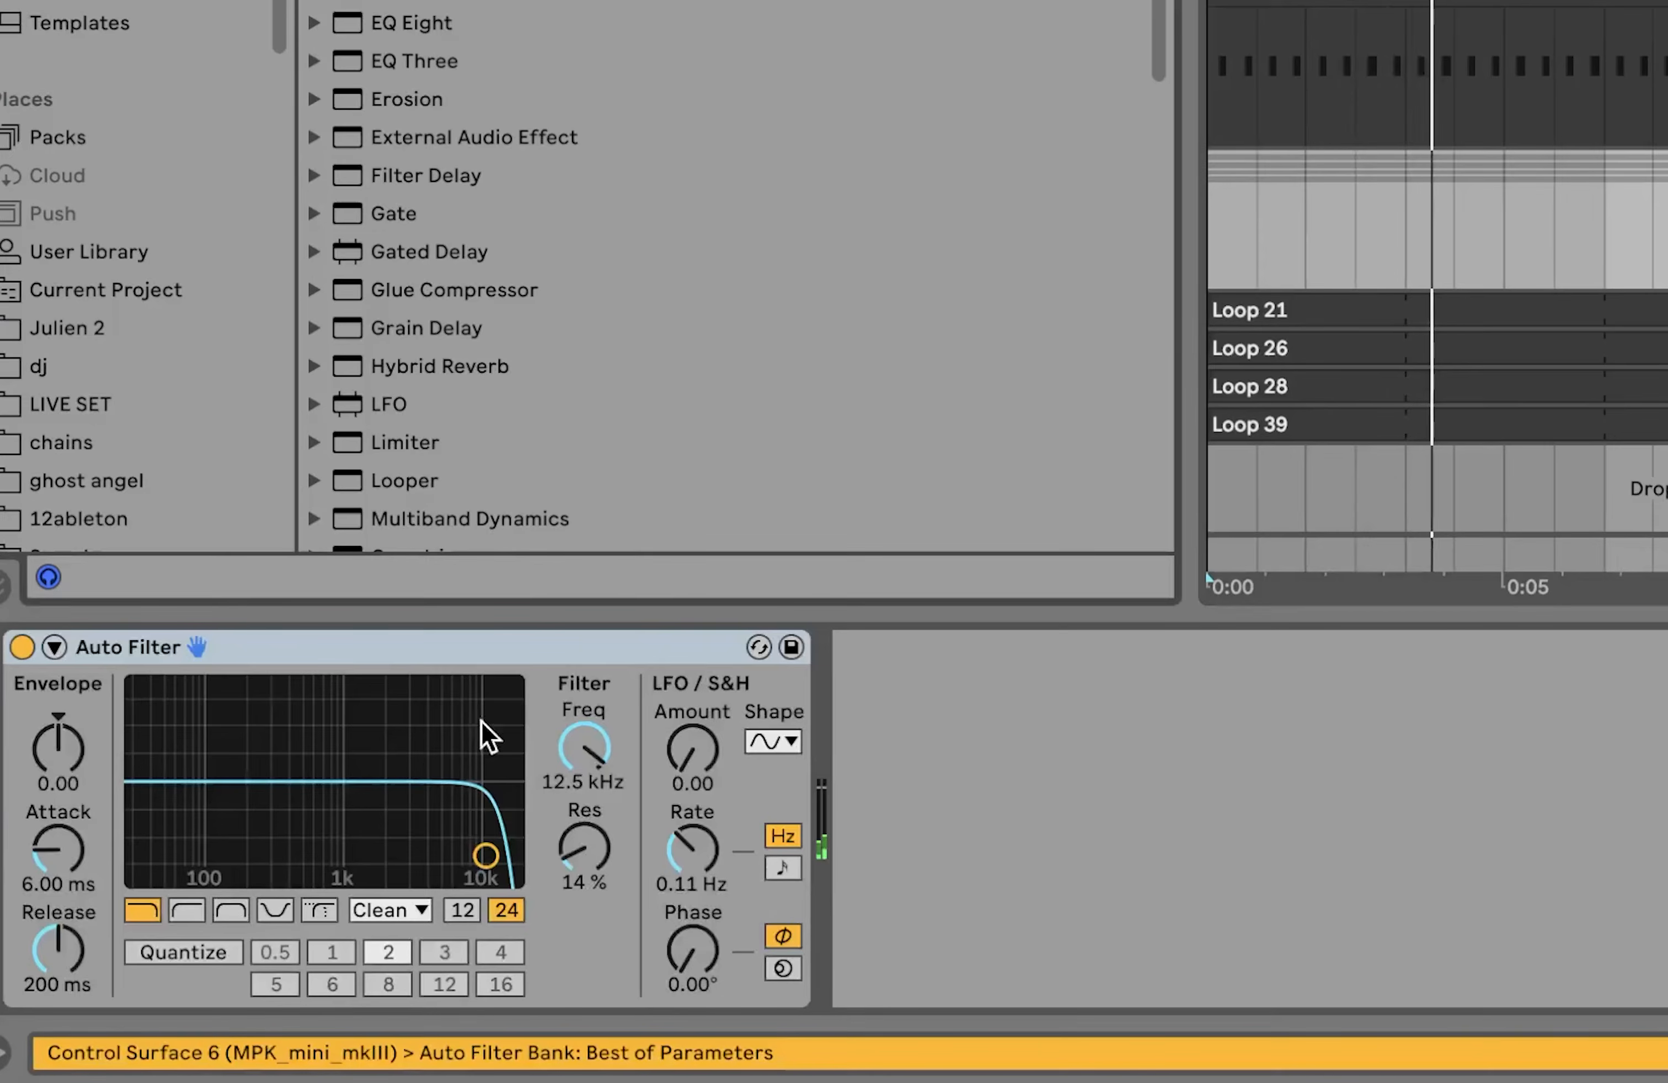
click(190, 909)
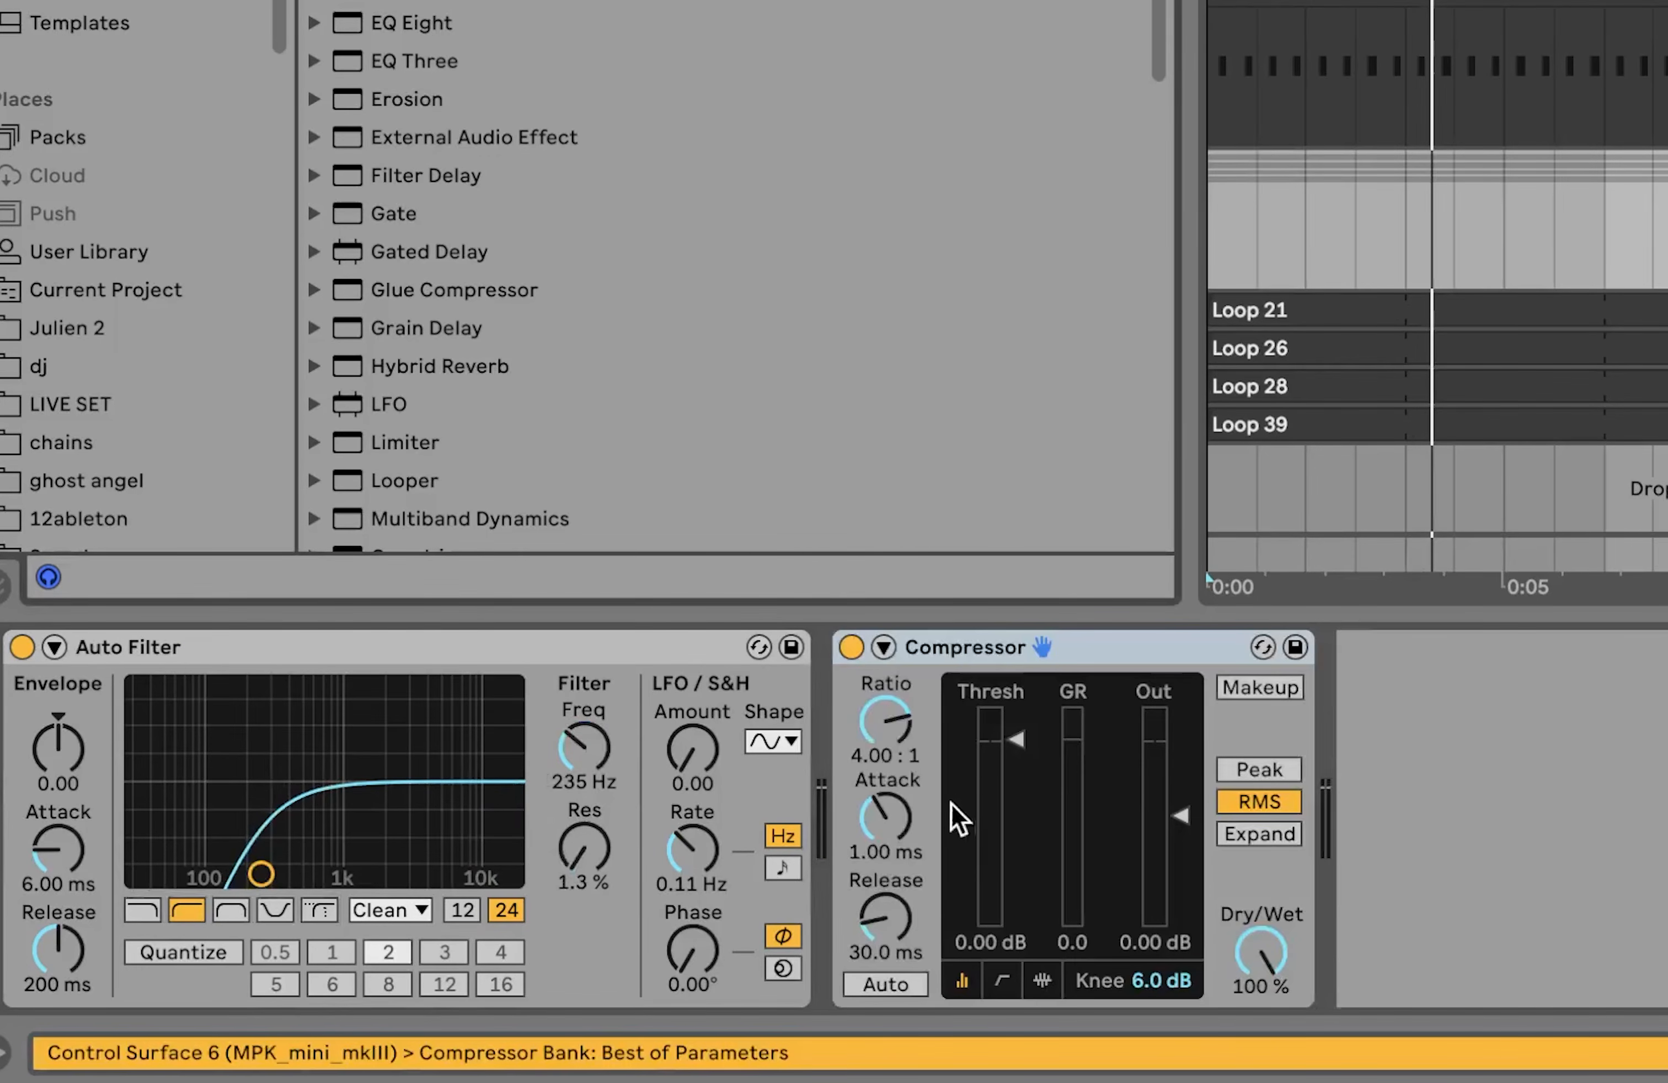
Step: Add a Compressor after the loop group's Auto Filter and enable its sidechain
click(883, 647)
click(911, 689)
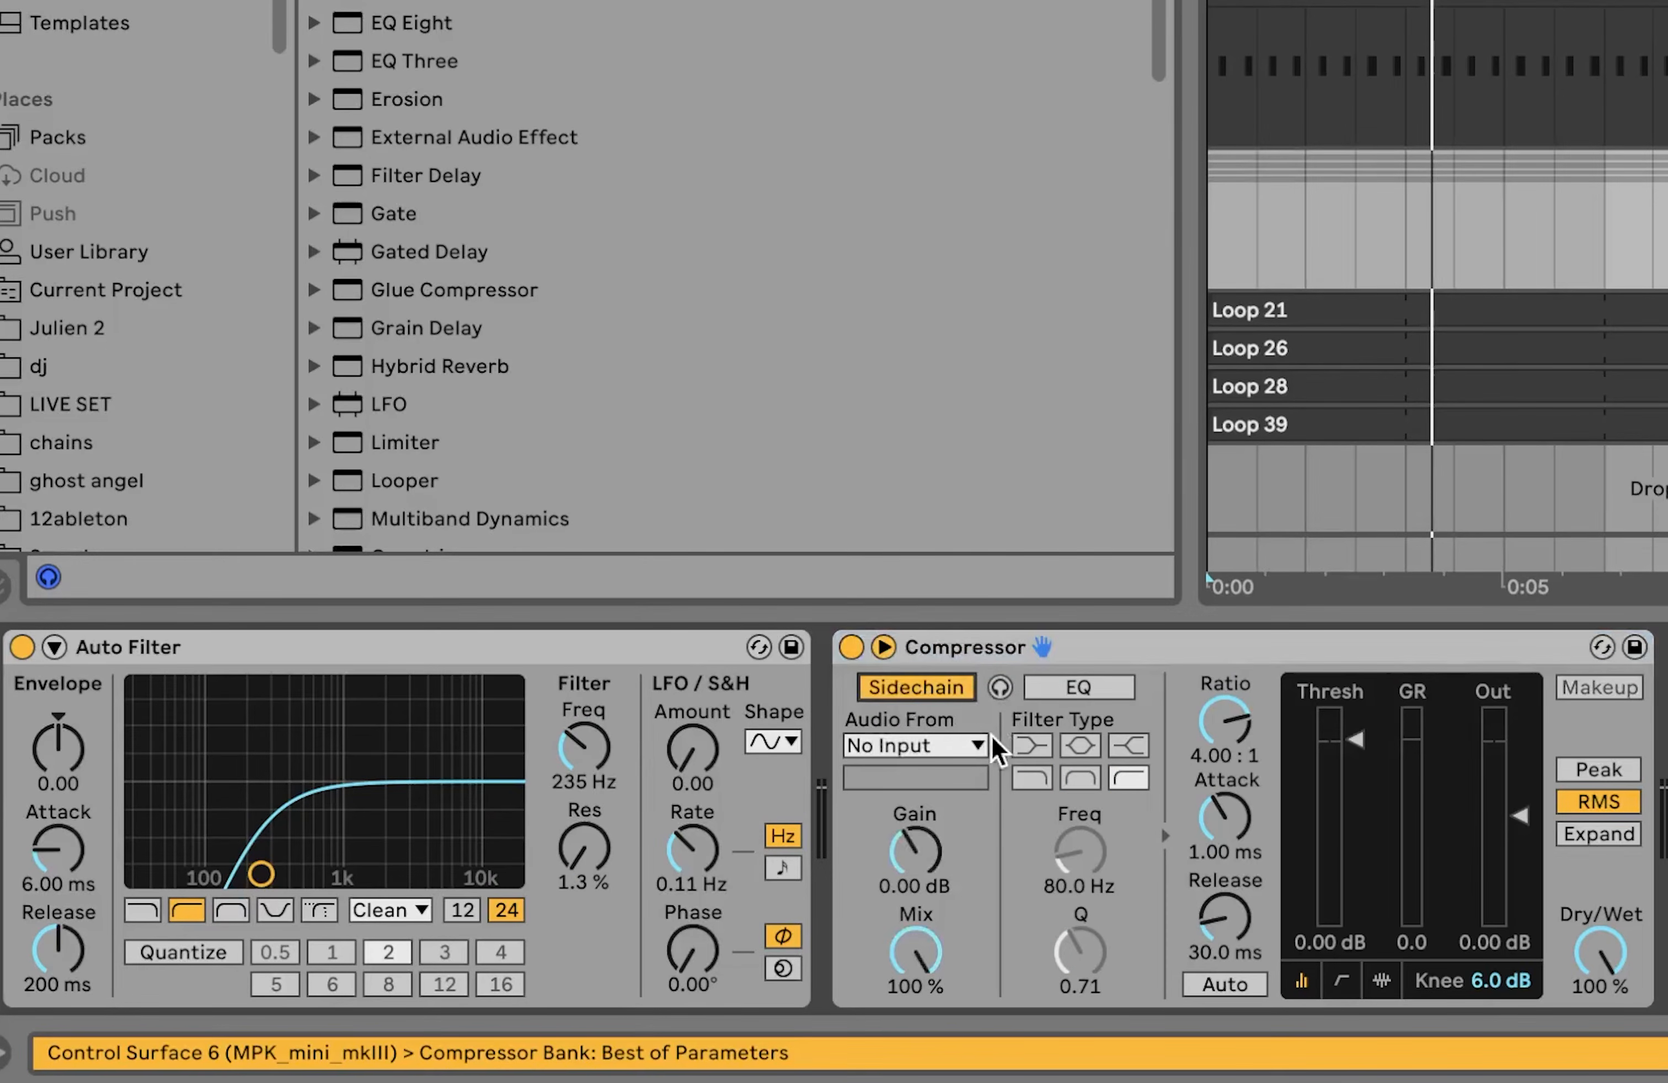
Step: Bypass the Compressor, audition the Kick 28 track and the loop group in solo, and switch the Compressor back on
click(850, 646)
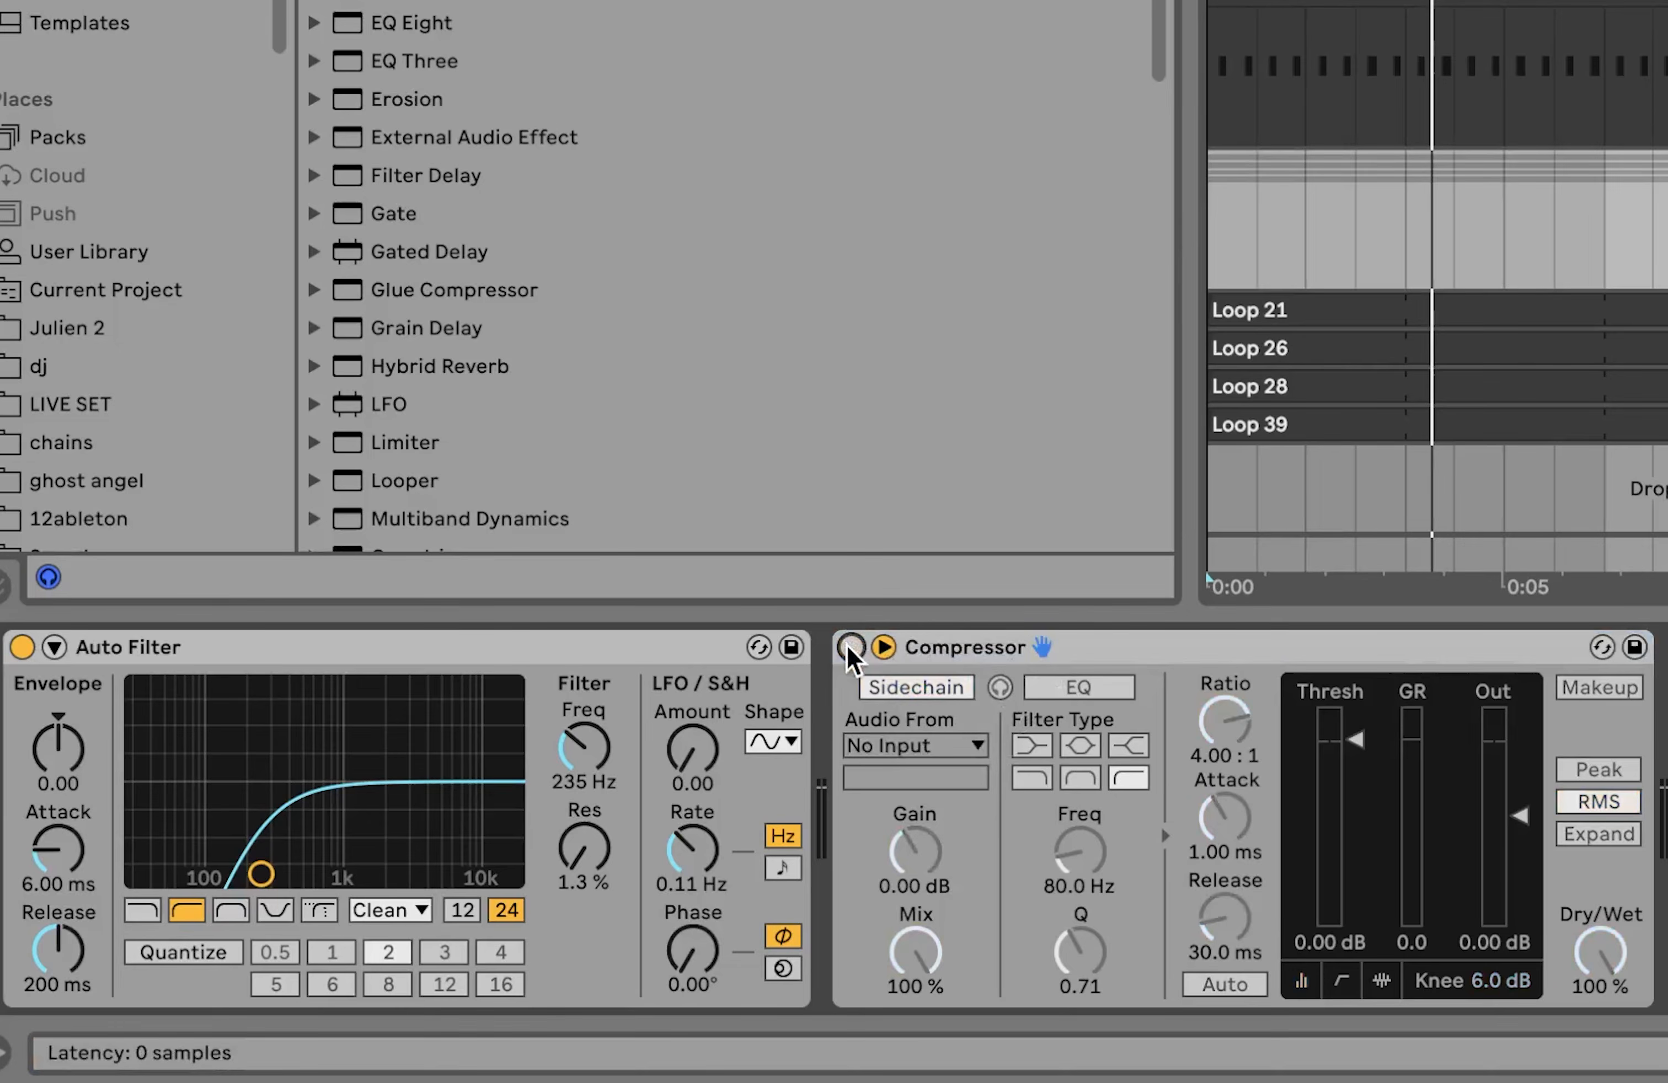
key(space)
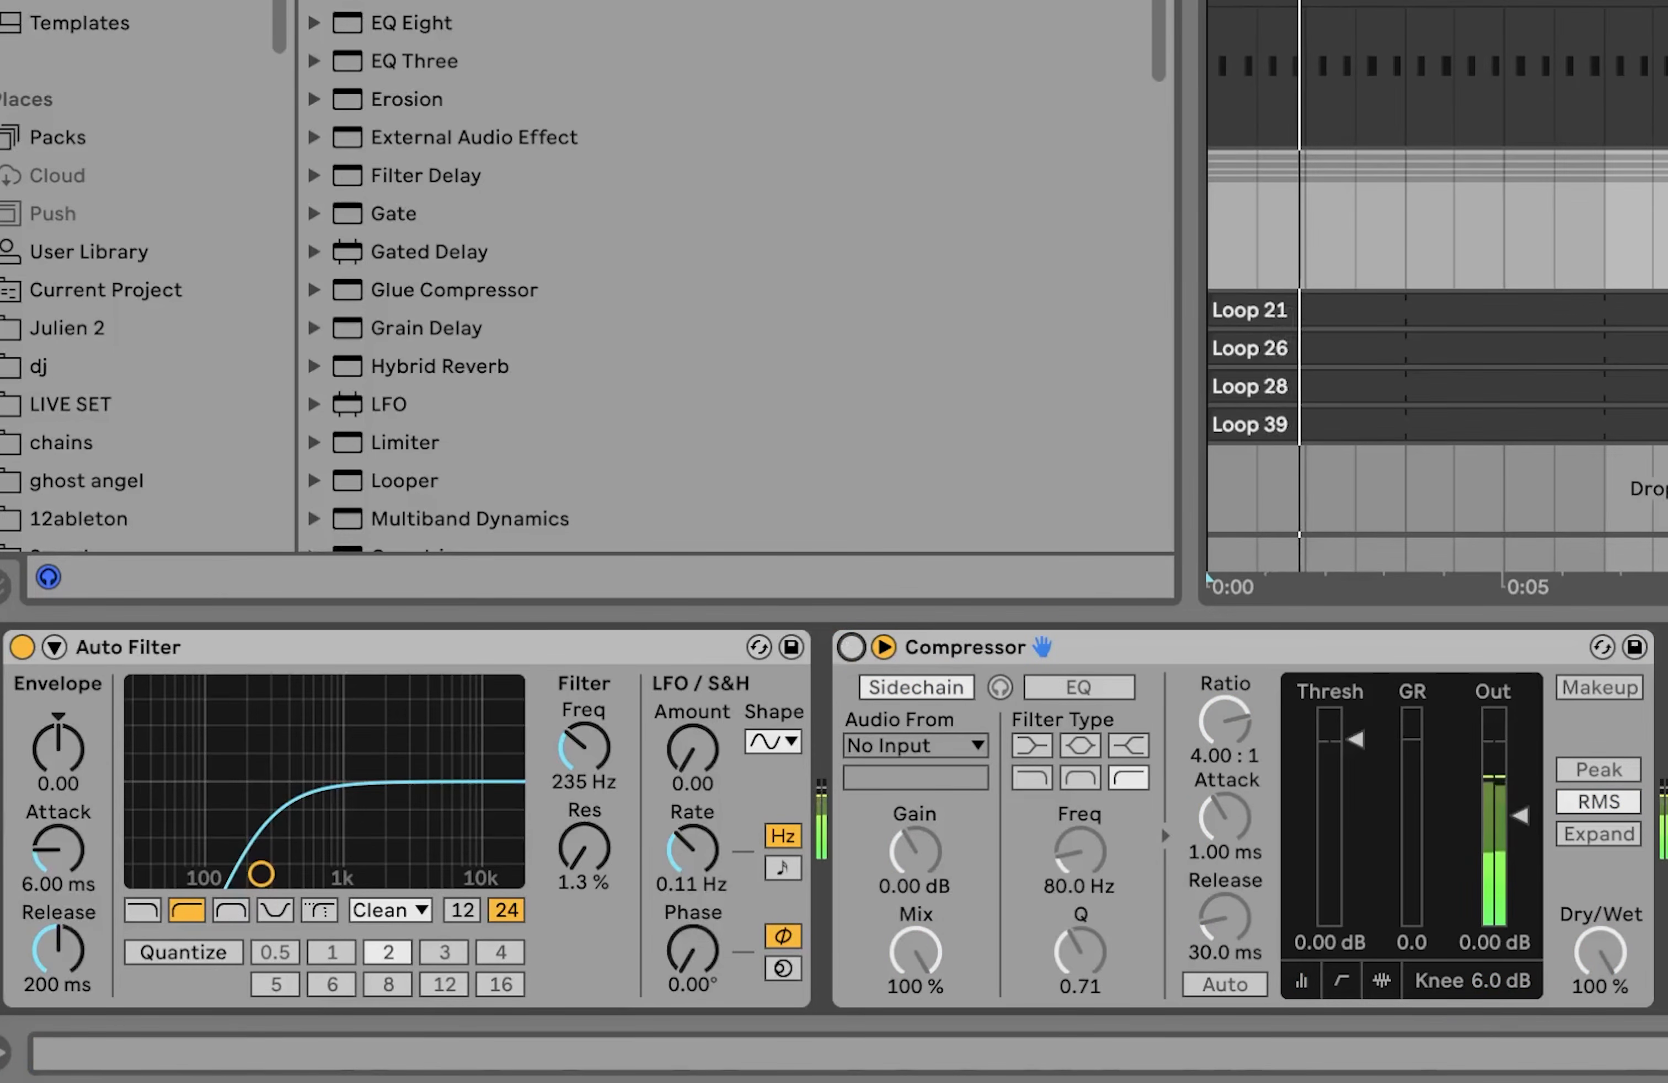
click(1570, 222)
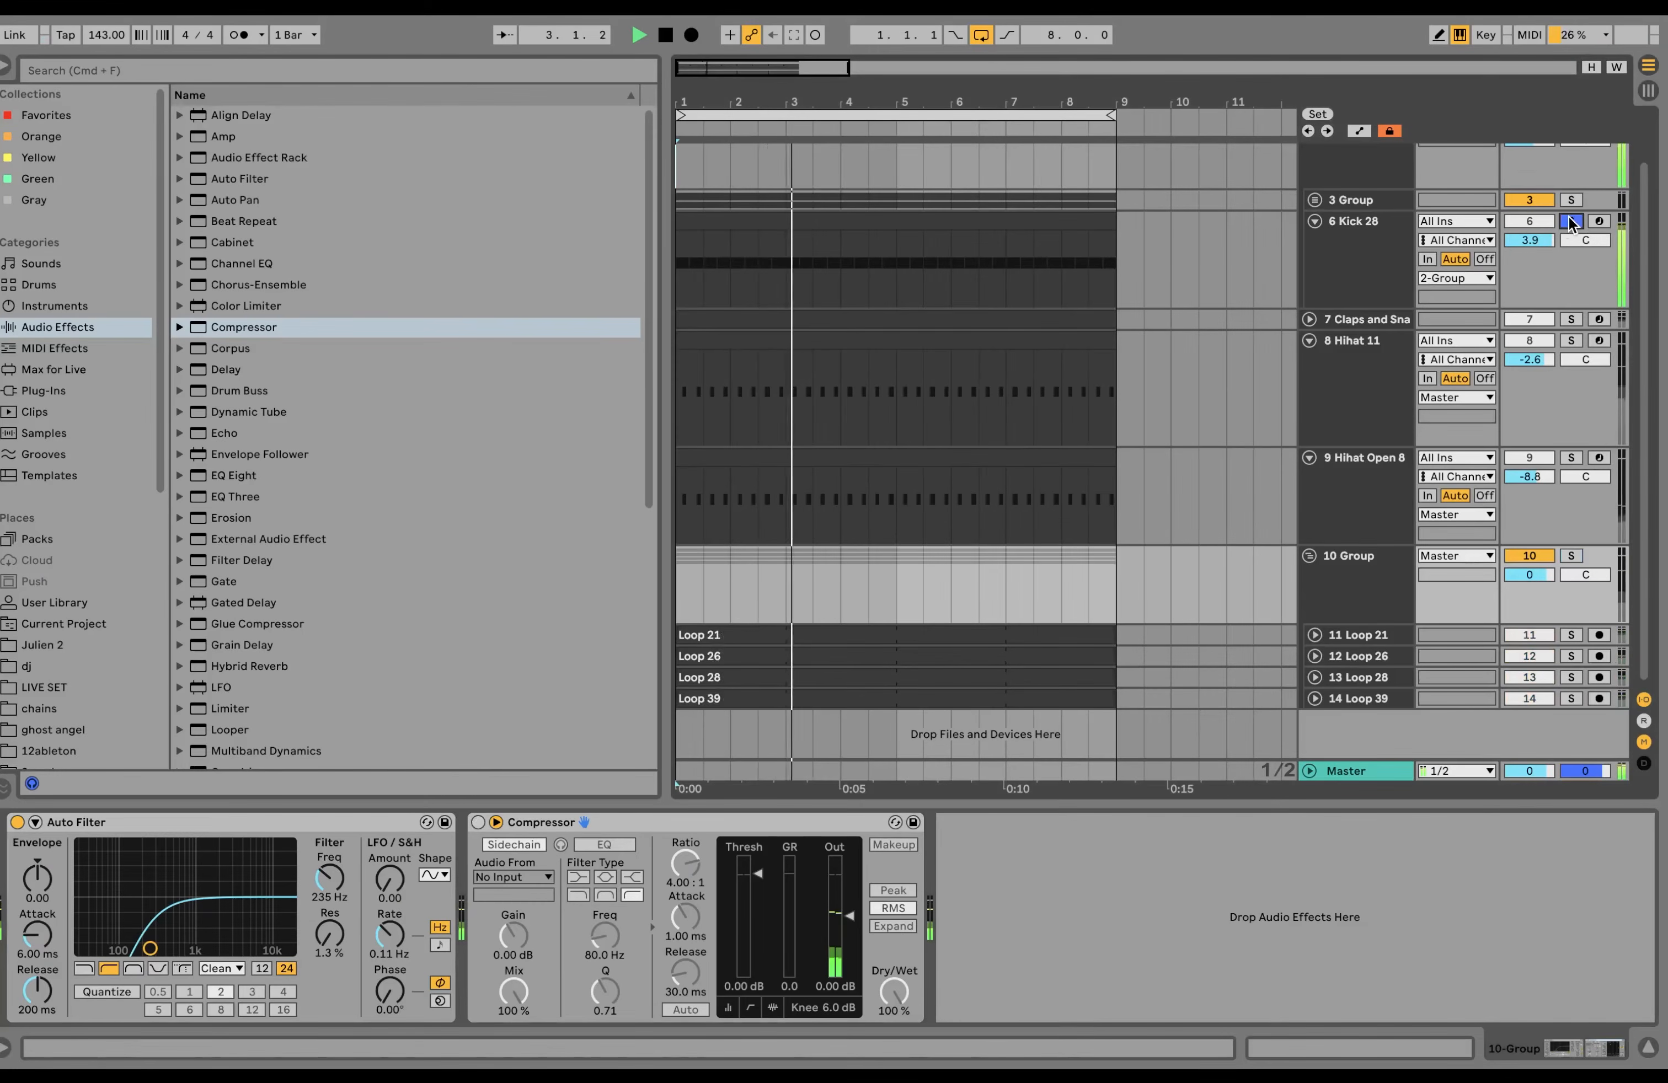
click(1571, 557)
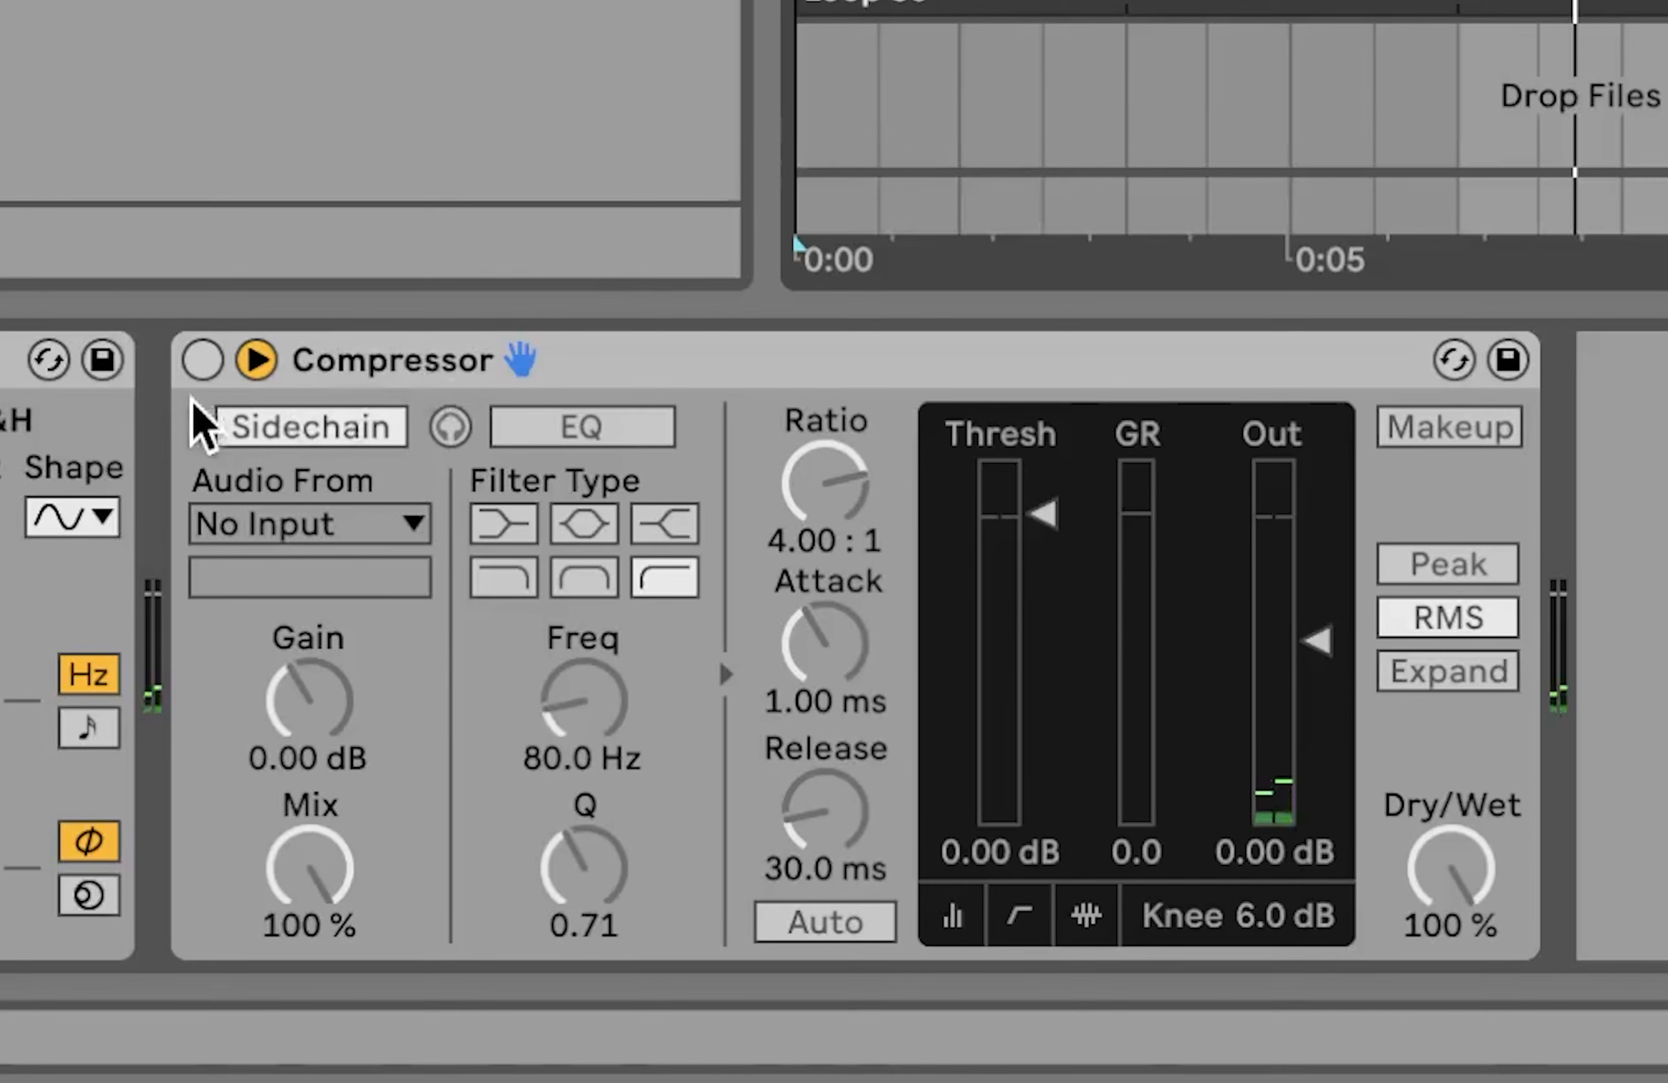
click(202, 360)
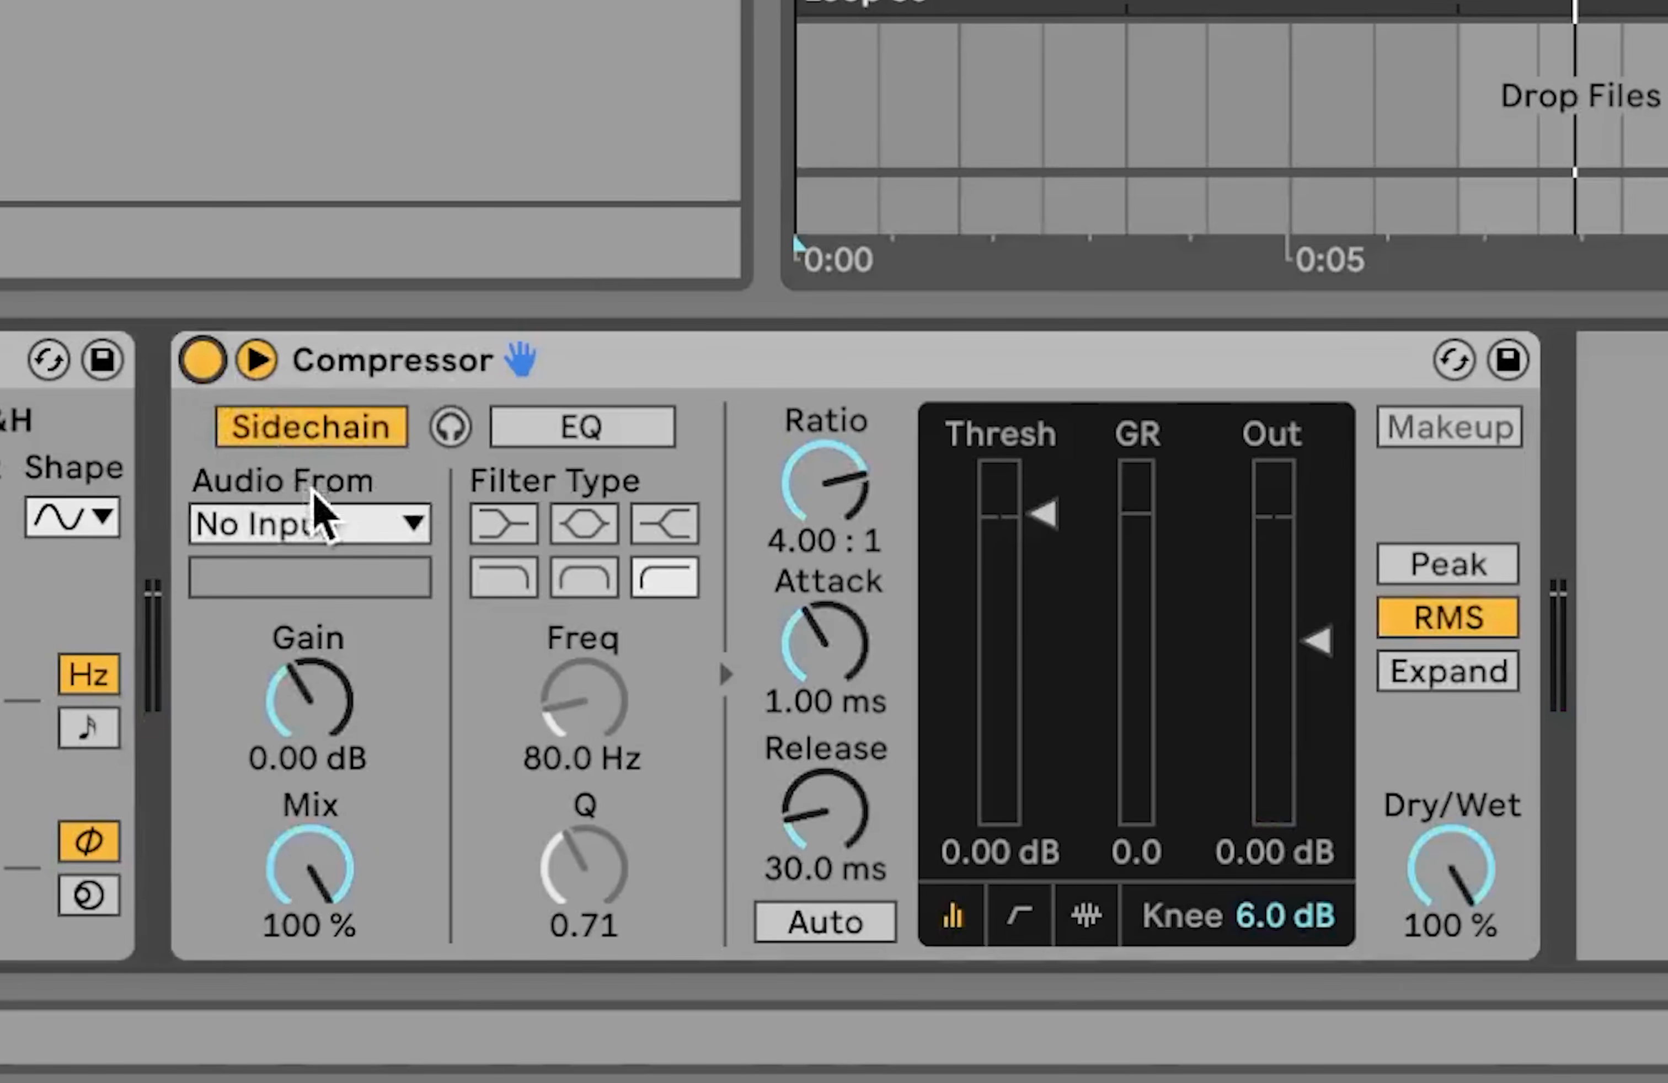
Step: Feed the Compressor's sidechain from the sidechain track, Post FX, and lower its threshold to -28.1 dB
click(327, 523)
click(327, 2)
key(space)
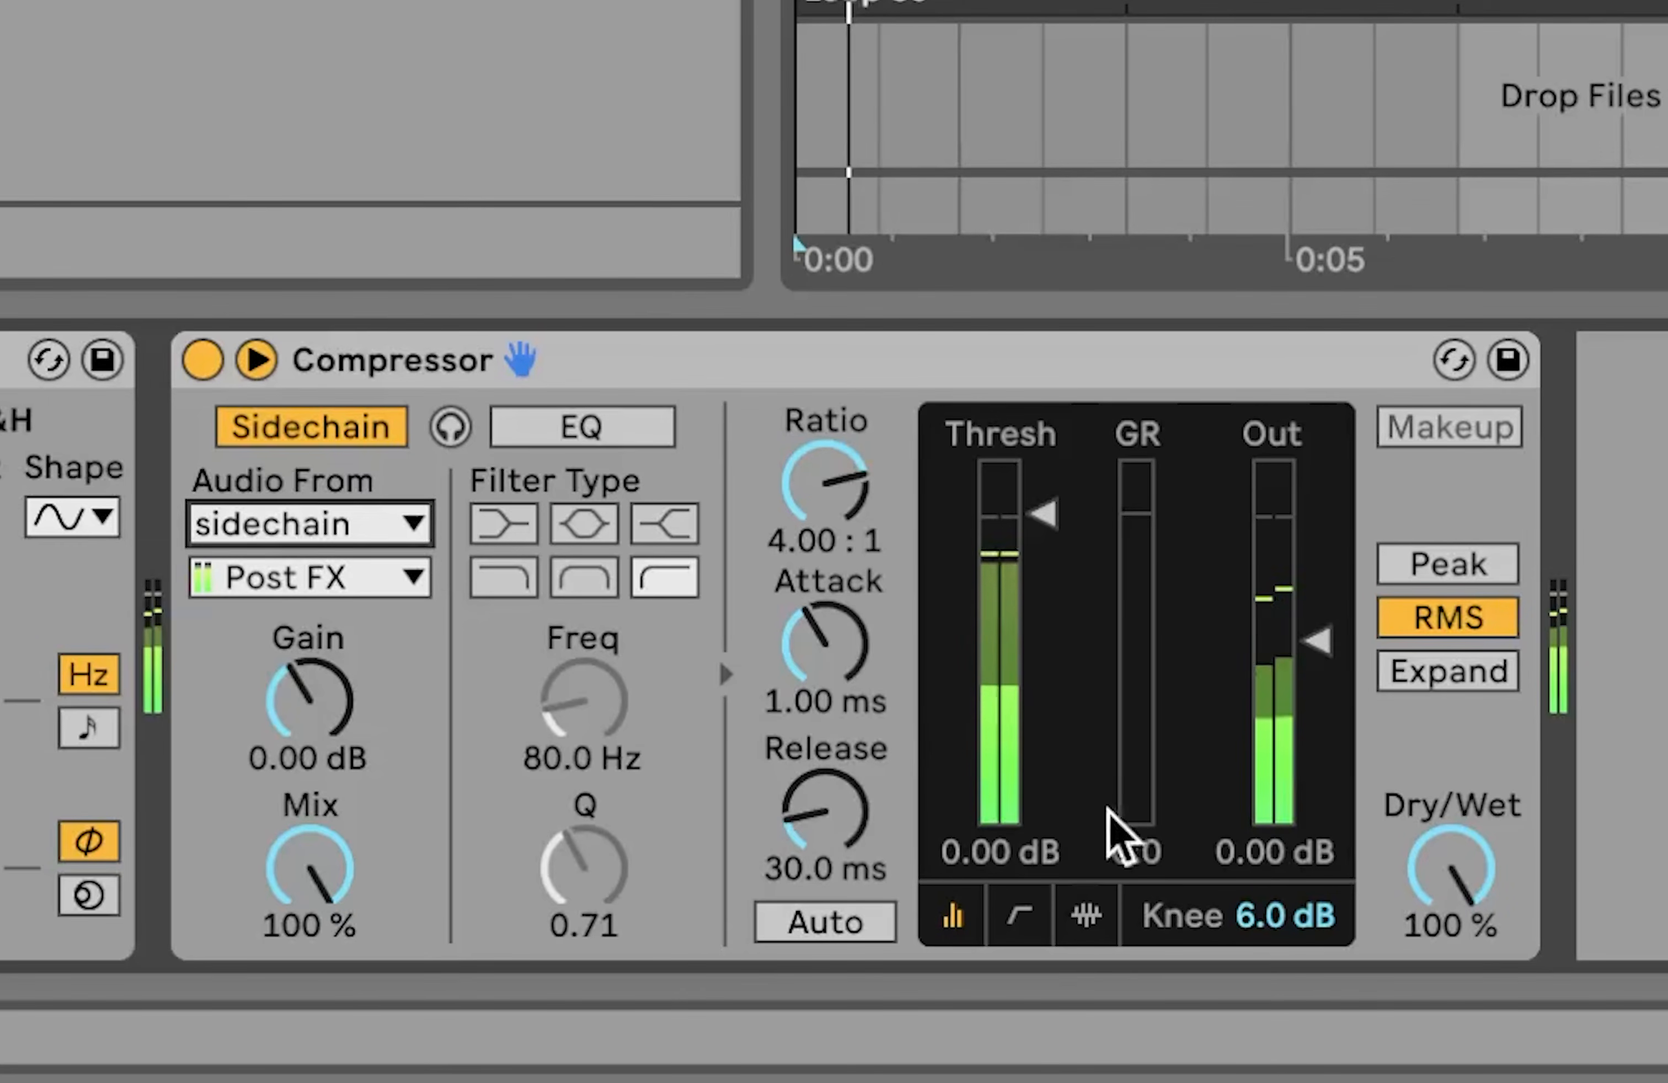
drag(1044, 515, 1043, 736)
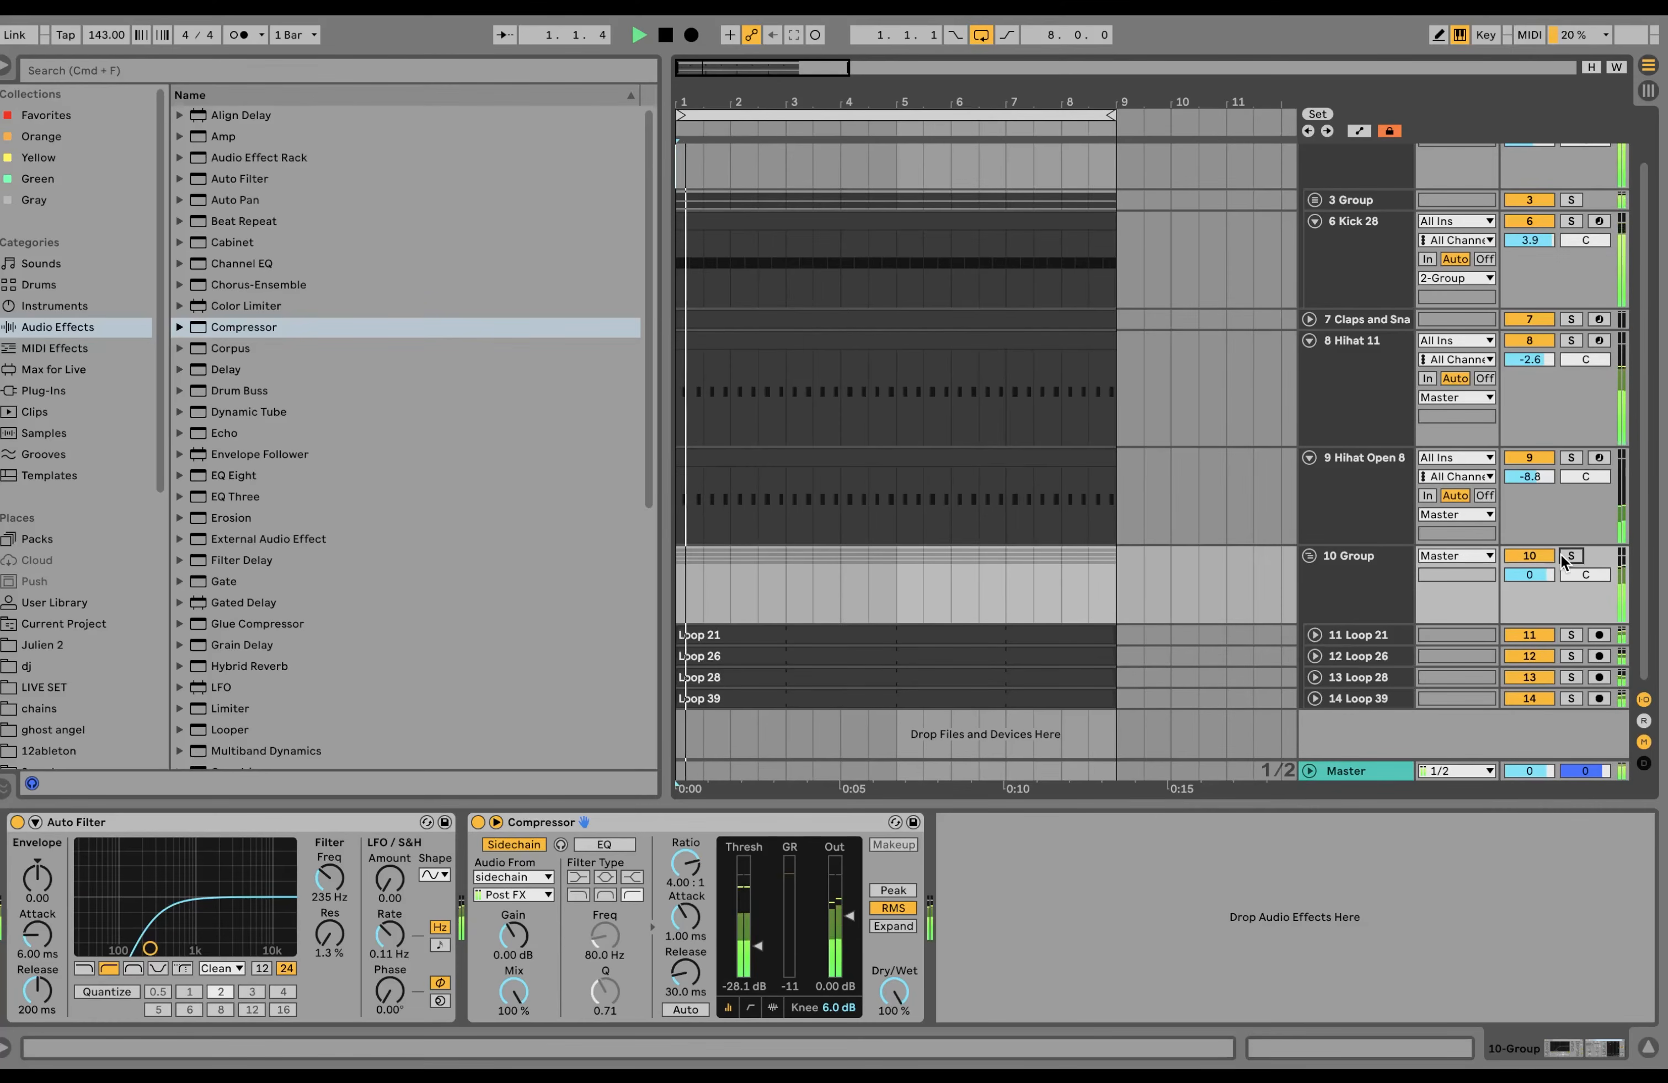
Step: Set the loop group's track volume to 0.4 dB
click(1355, 571)
drag(1529, 575, 1530, 586)
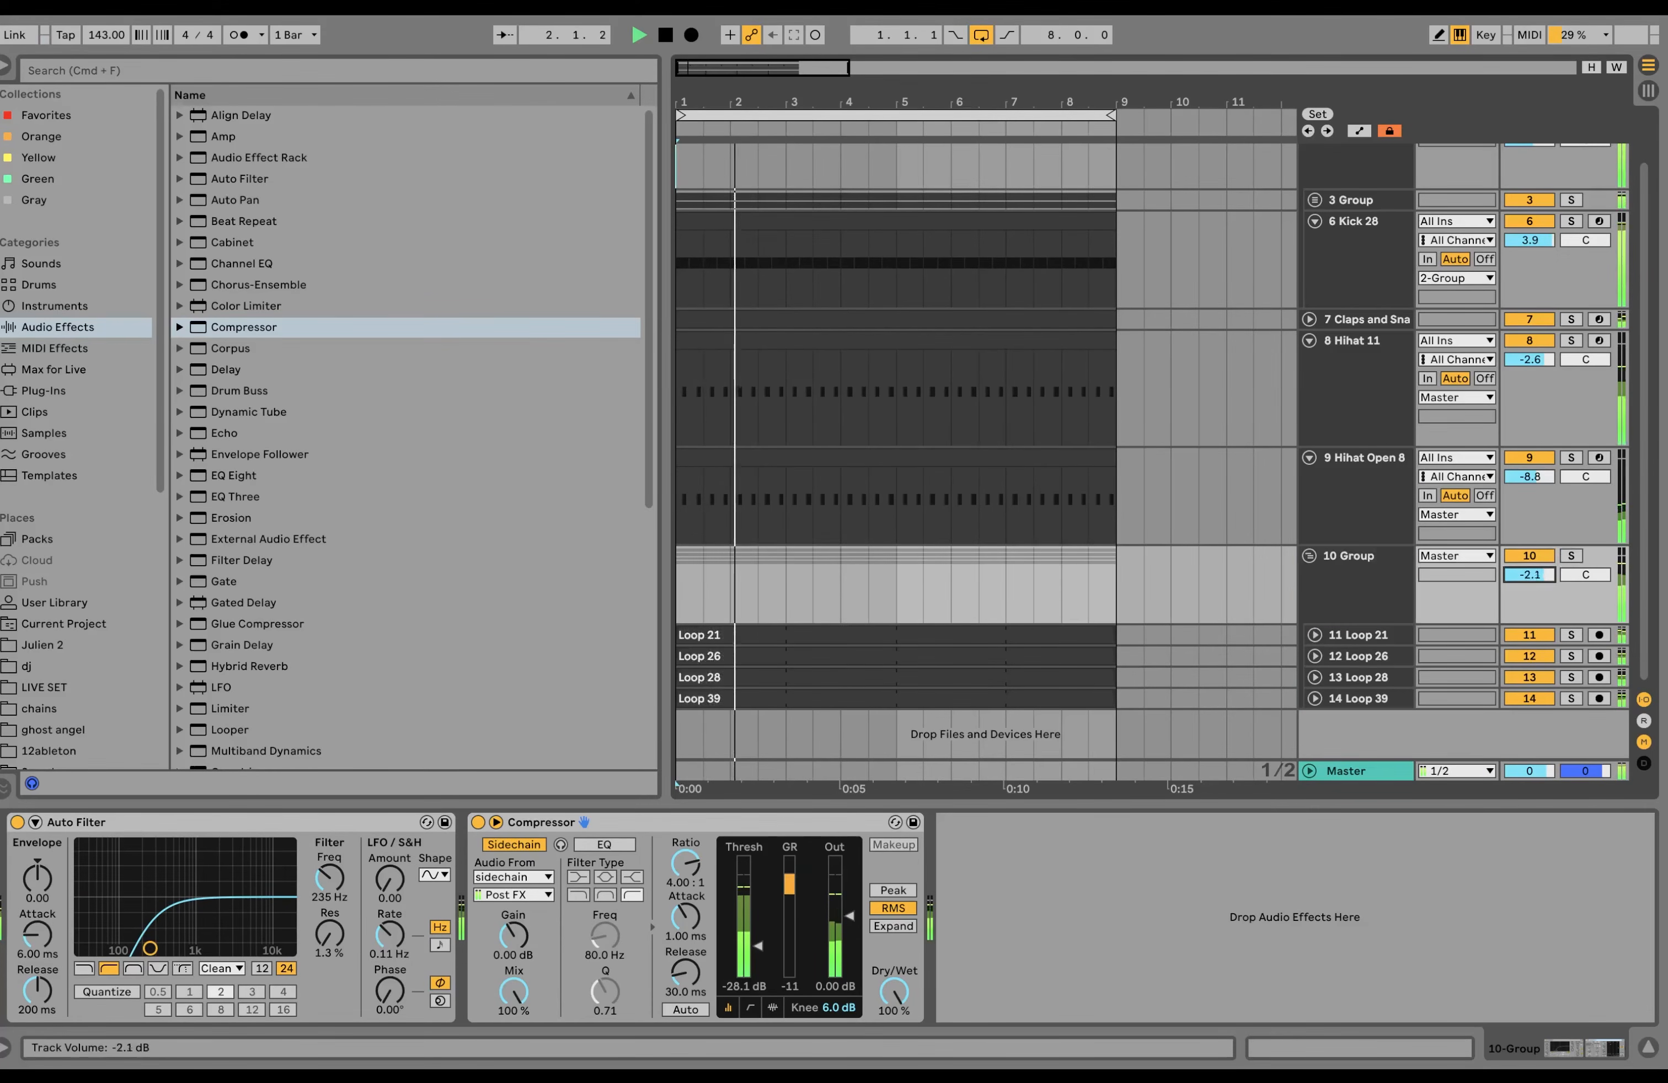
Step: Lower the dry/wet of the Reverb on the claps and snares track to 16 %
click(1371, 326)
click(1358, 991)
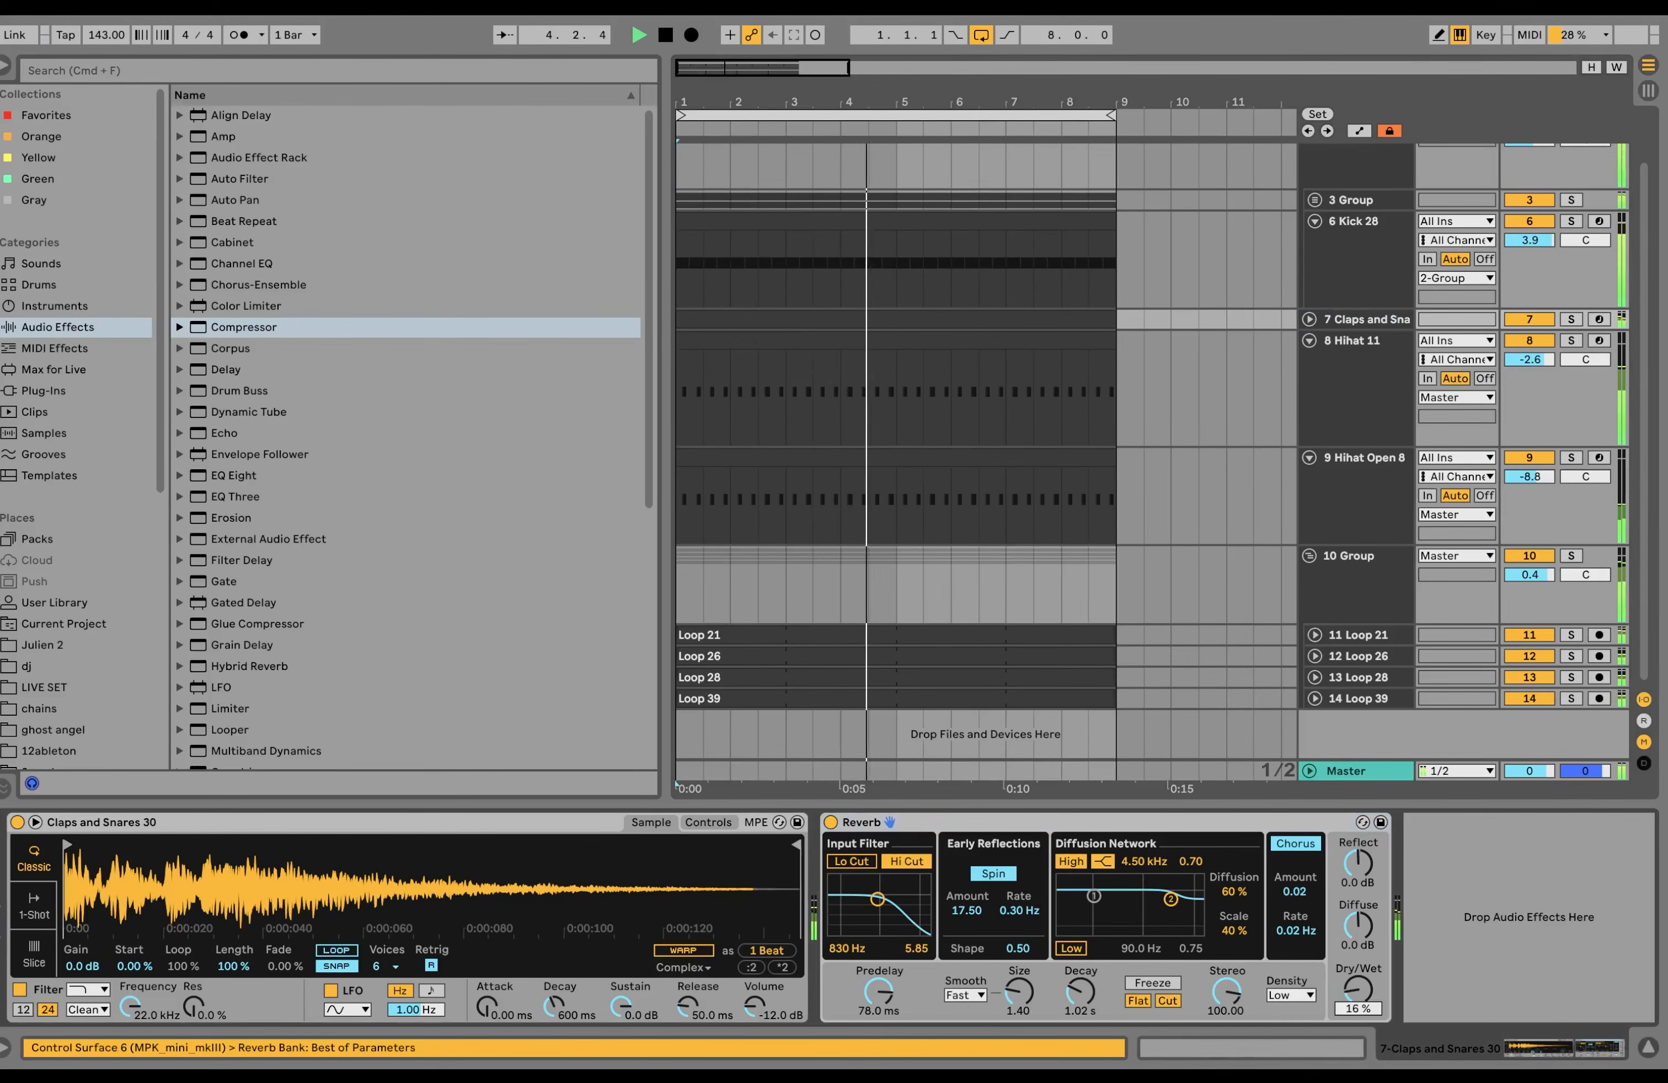